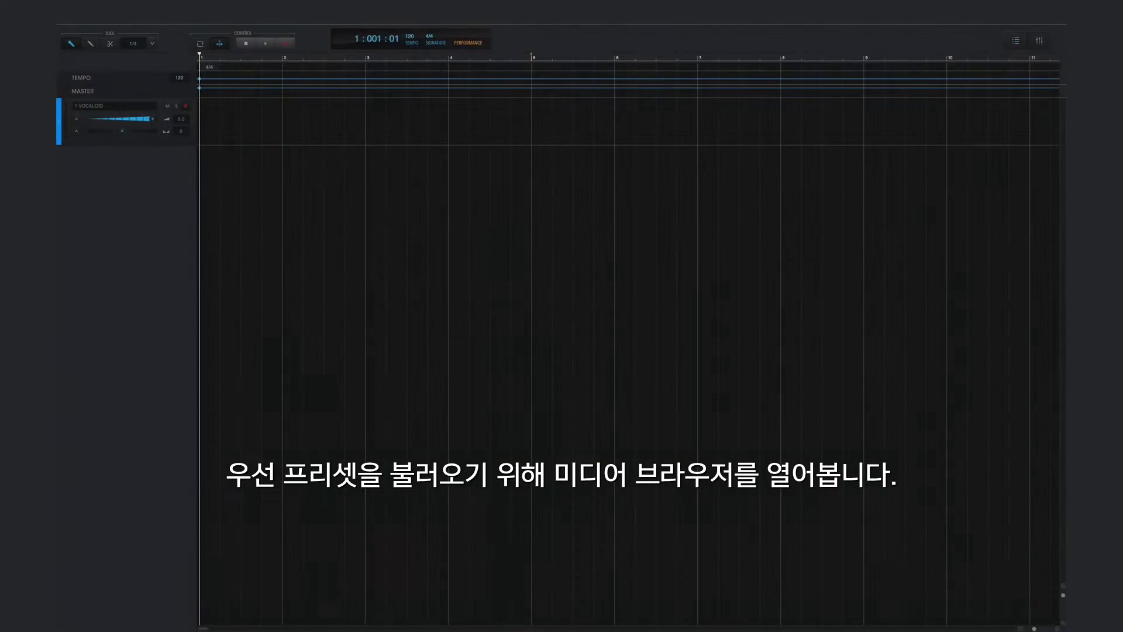
Open the media browser and filter it to voice Amy, English, Soulful Phrase, and the colors Bright and Clean
click(1016, 41)
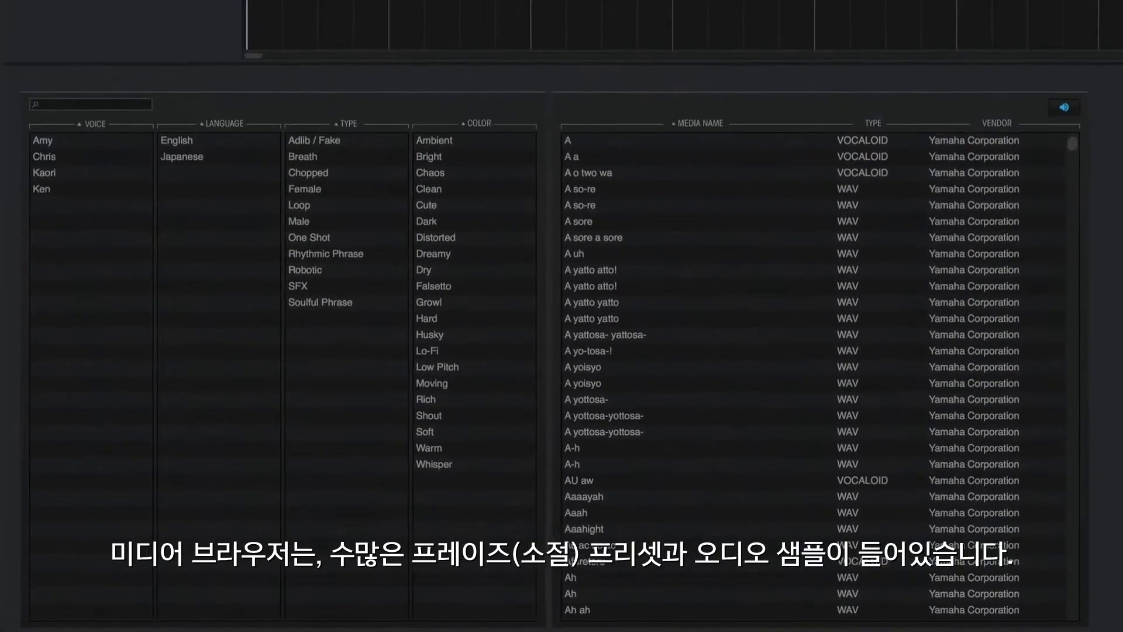
scroll(819, 374, down, 20)
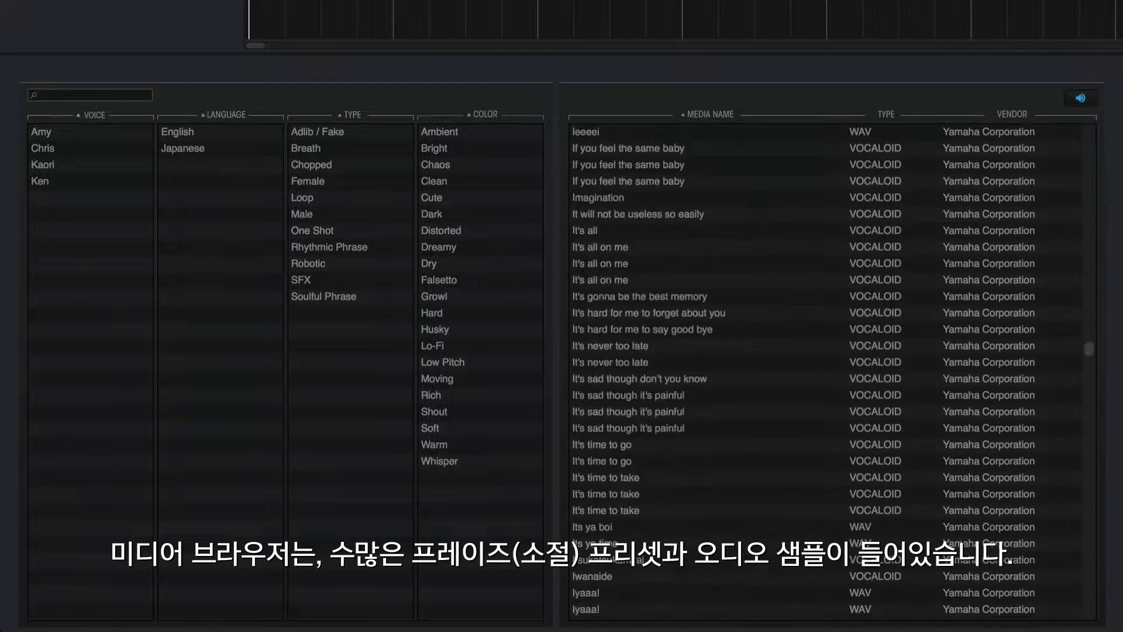
scroll(819, 375, down, 20)
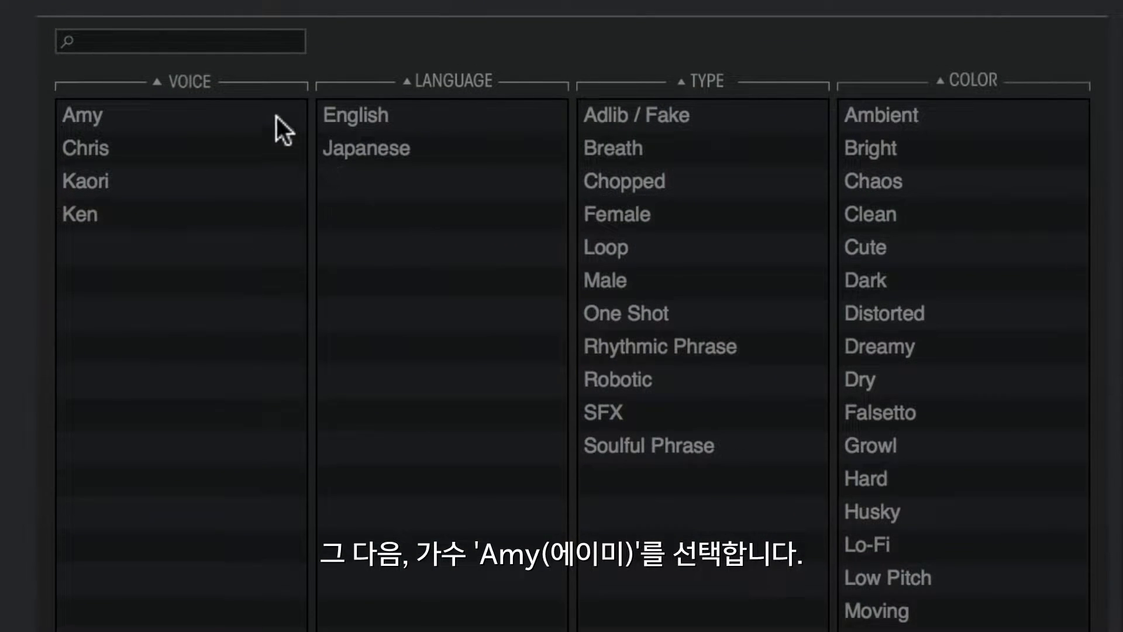
click(274, 116)
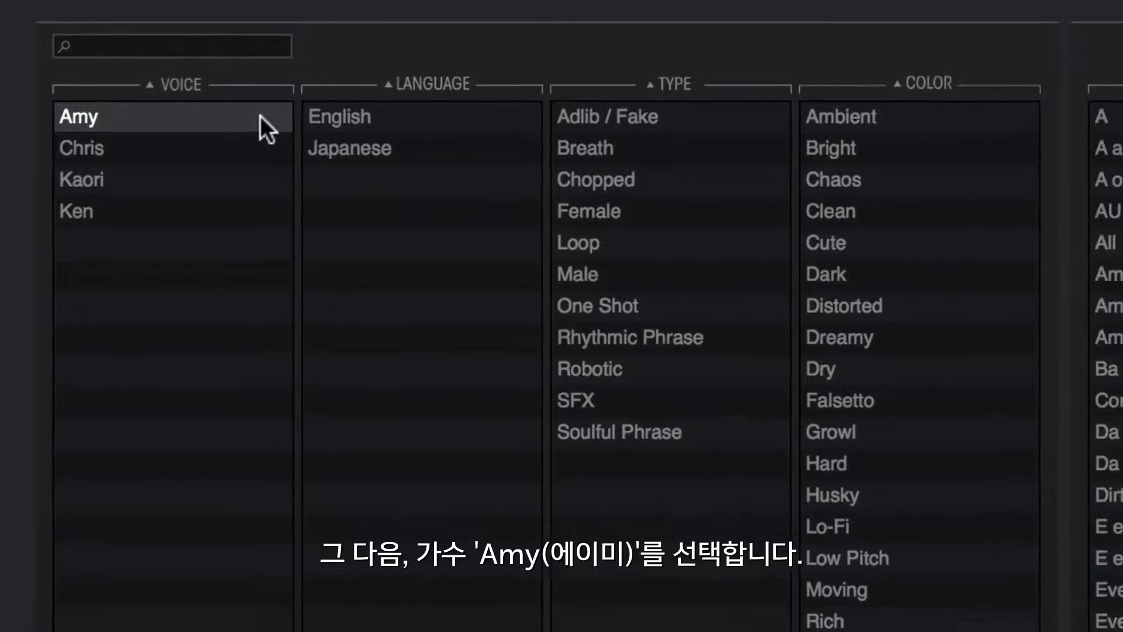
click(372, 115)
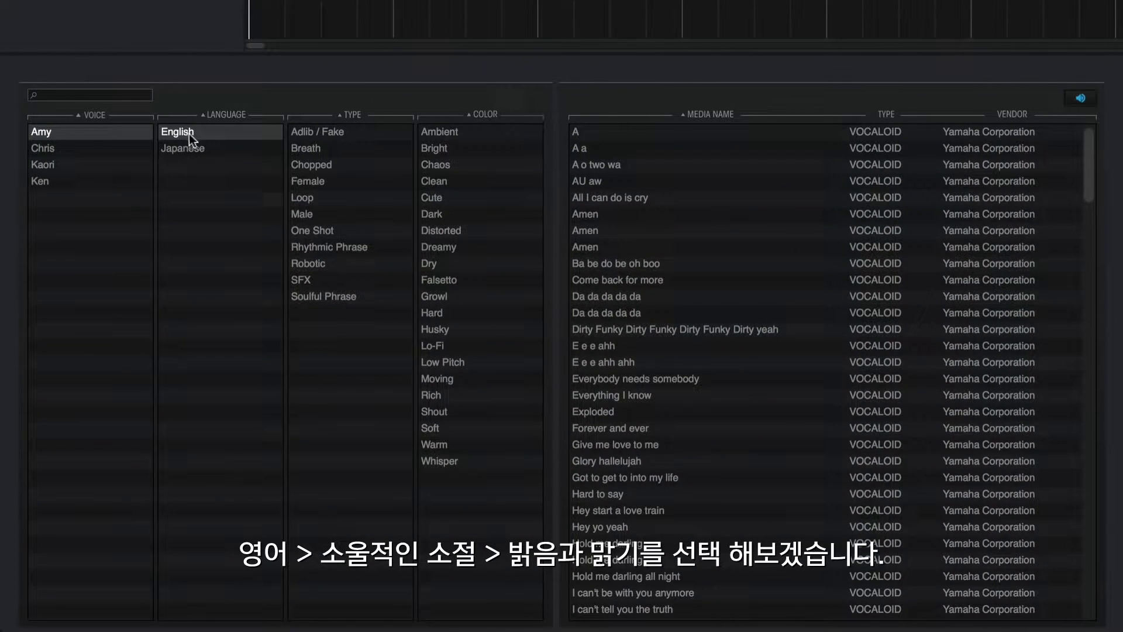
click(318, 297)
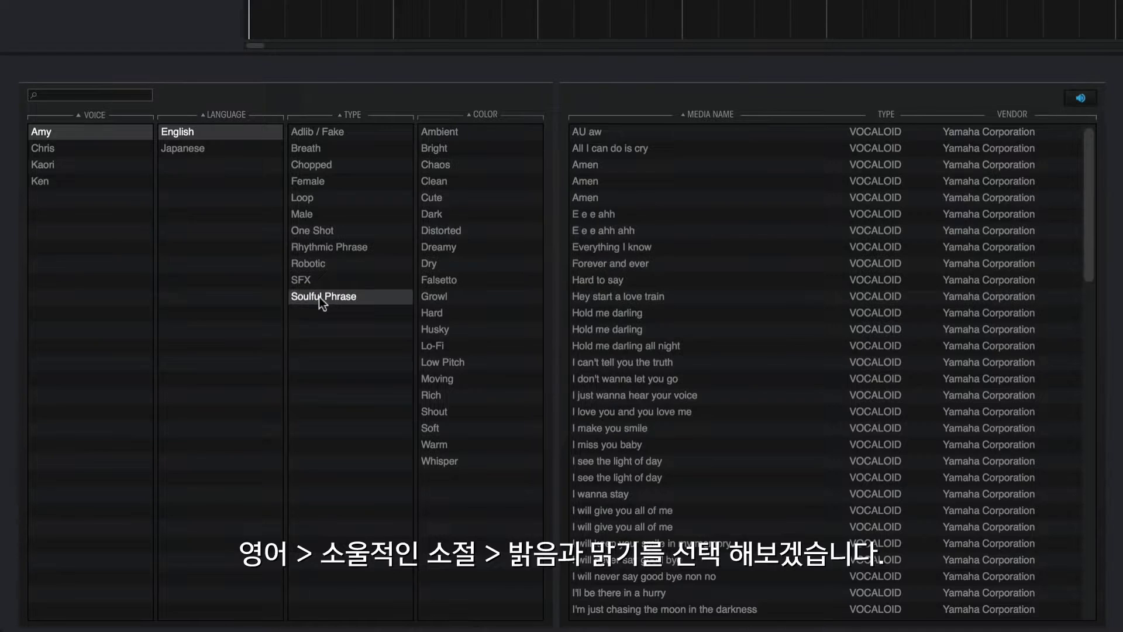
click(474, 150)
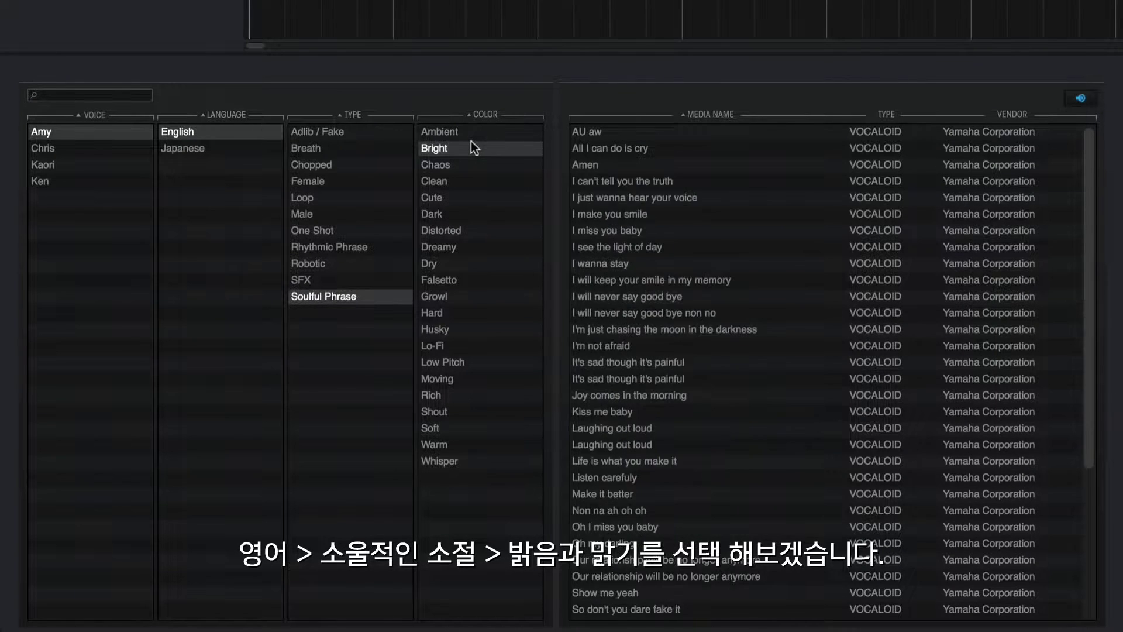
click(472, 181)
Place the first "I'm not afraid" phrase at bar 1 of the VOCALOID track and play it back
scroll(1077, 275, down, 3)
scroll(1073, 285, down, 3)
click(1059, 337)
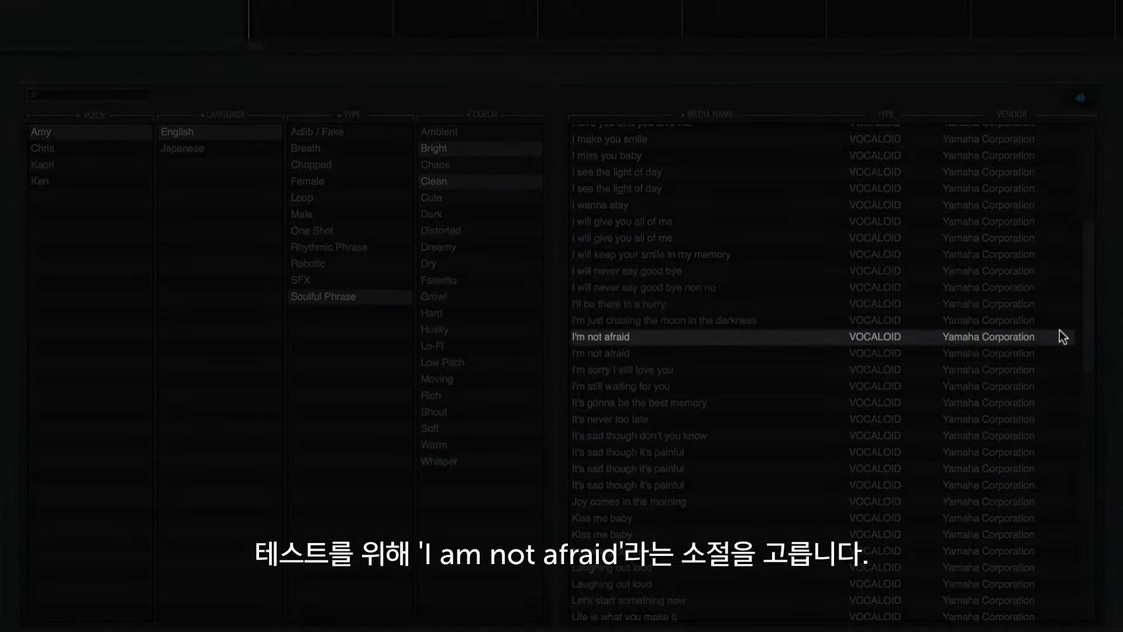
click(753, 338)
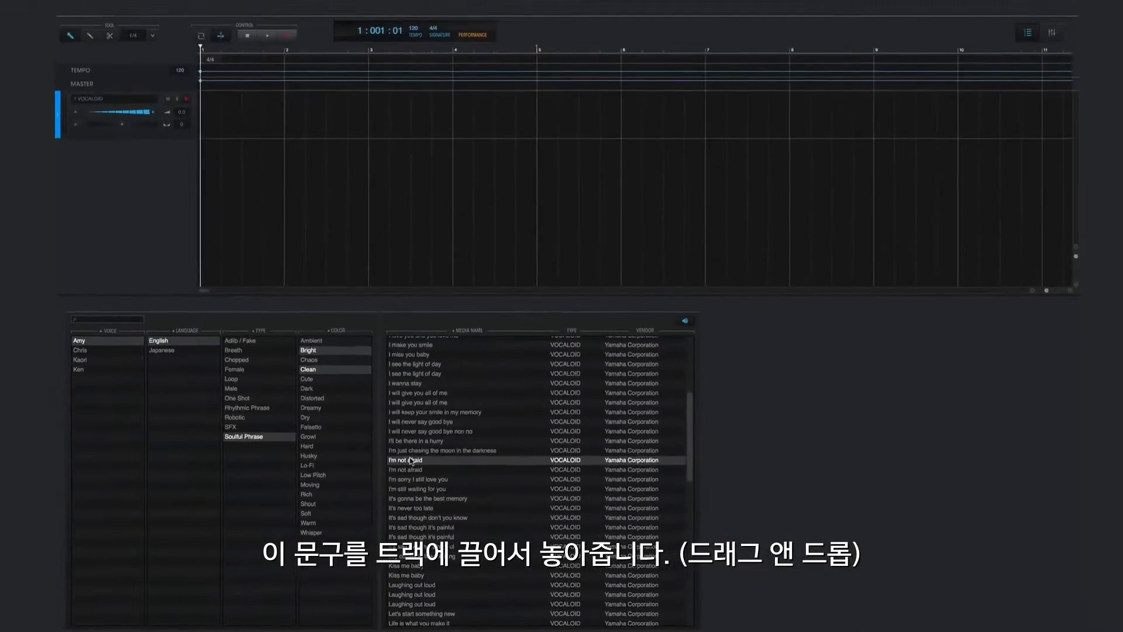
drag(411, 461, 215, 135)
key(space)
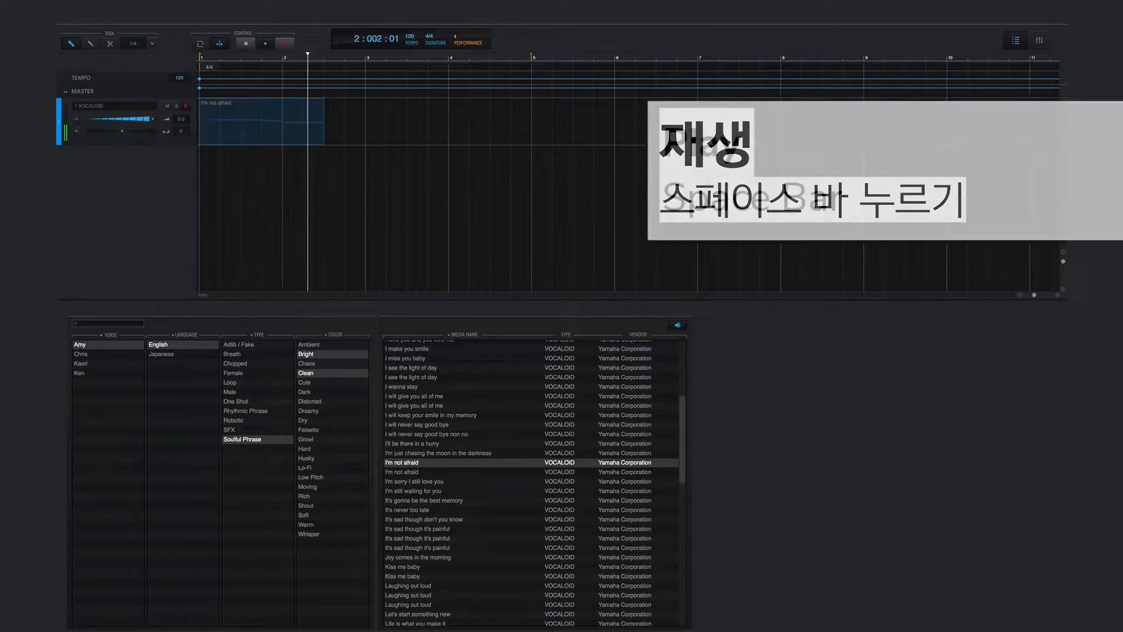
key(space)
Set the song tempo to 110 BPM and play the phrase again from the start
double_click(179, 77)
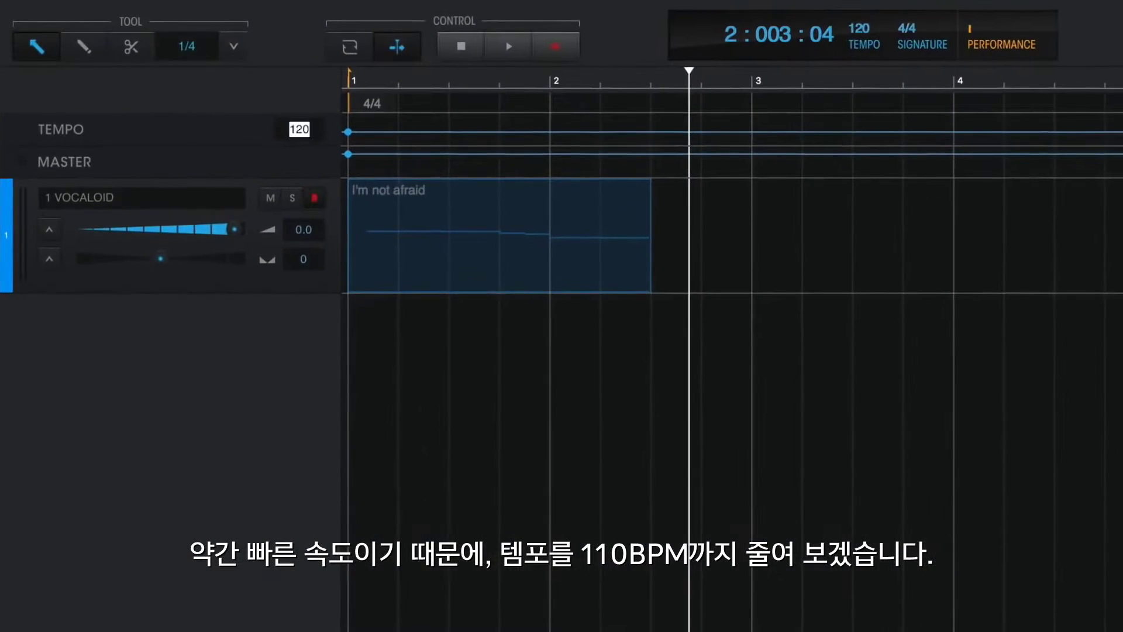
text(110)
key(Return)
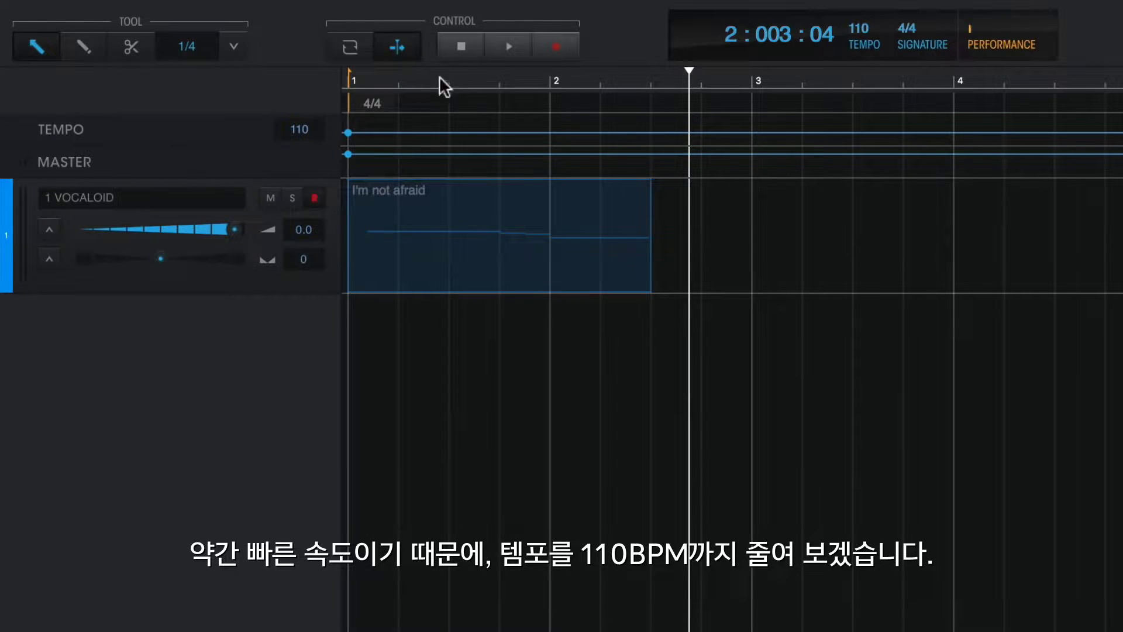
click(462, 48)
key(space)
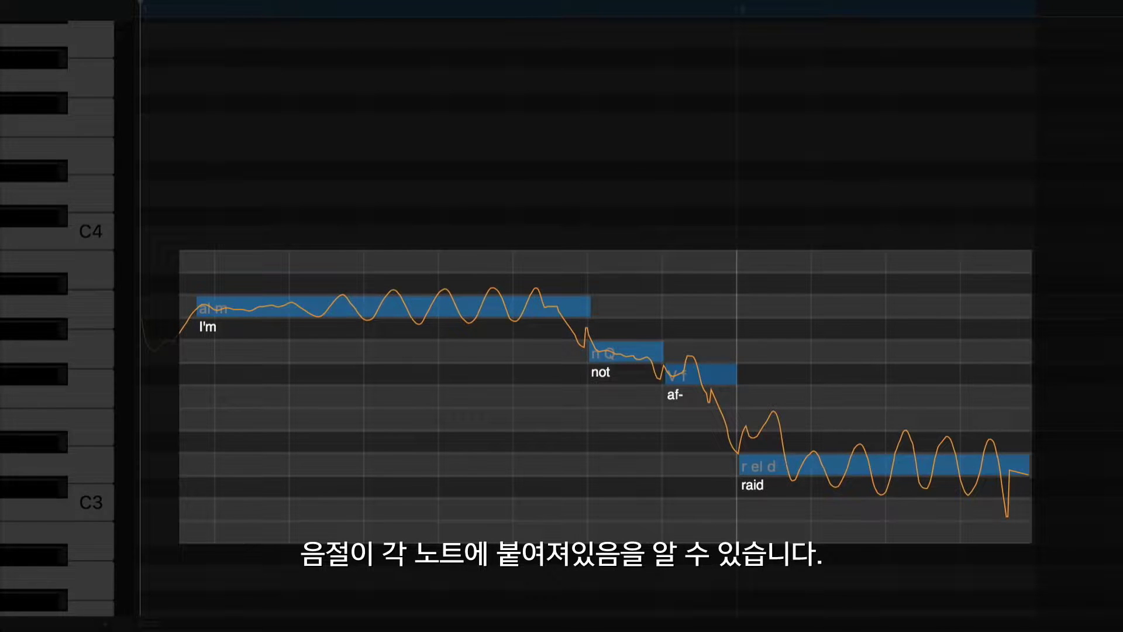
key(space)
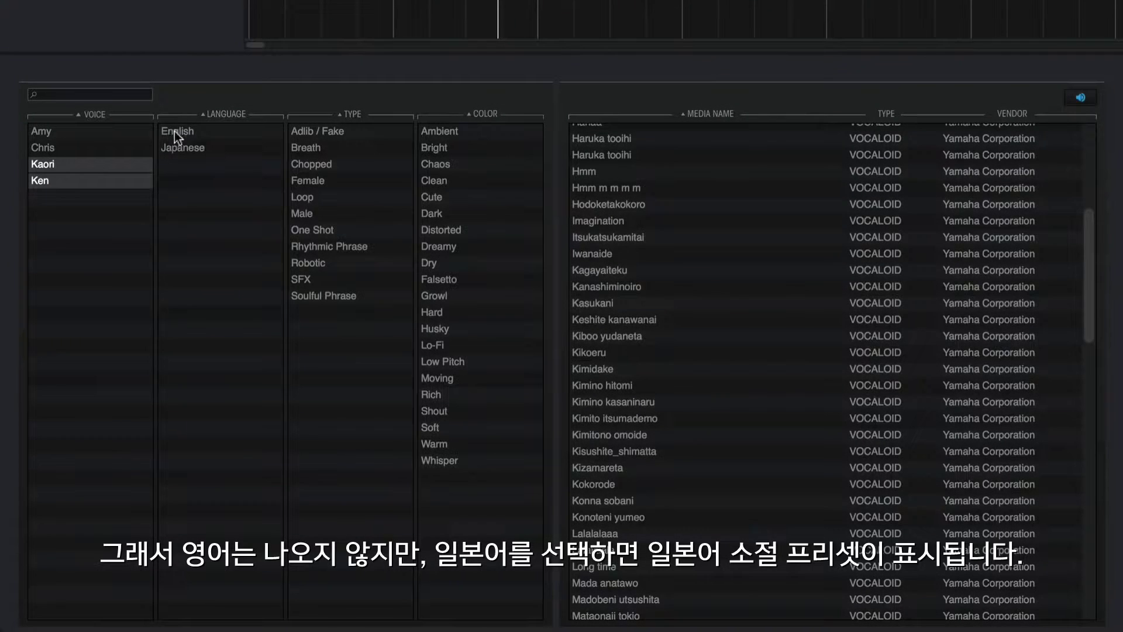
Try the English filter with the Kaori and Ken voices, and narrow the presets to Ken in Japanese
click(174, 132)
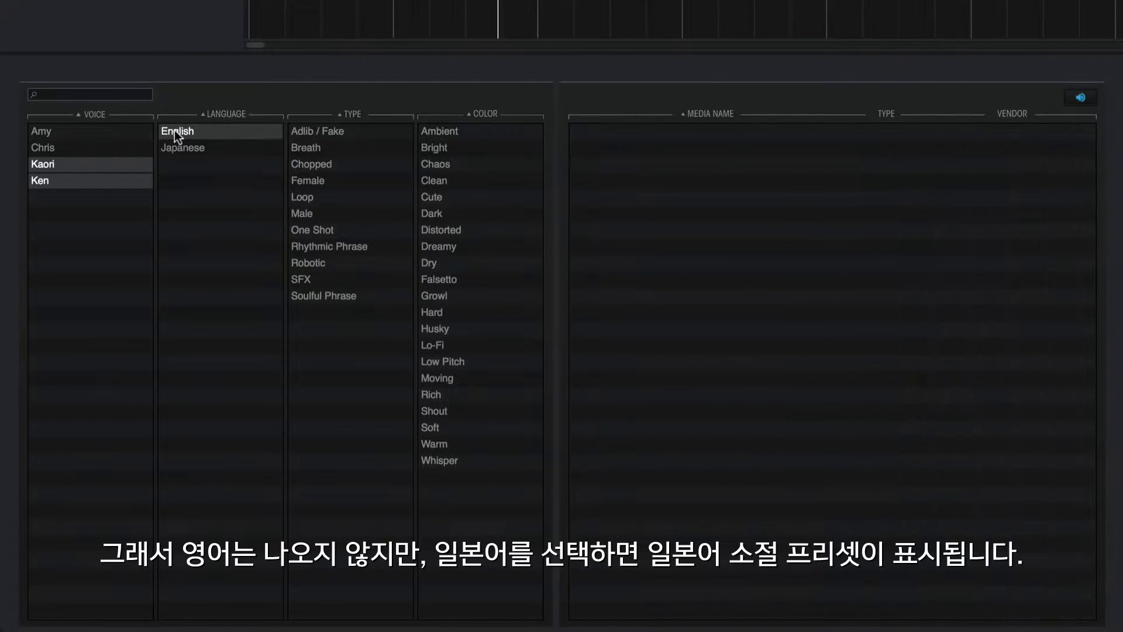
click(175, 133)
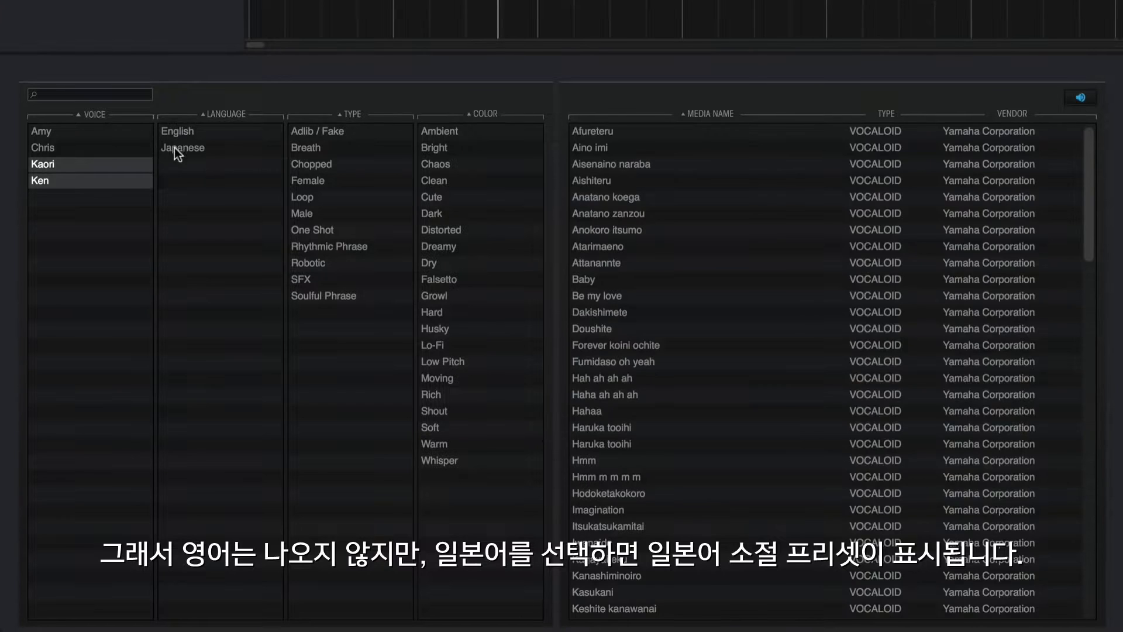
click(174, 148)
click(141, 165)
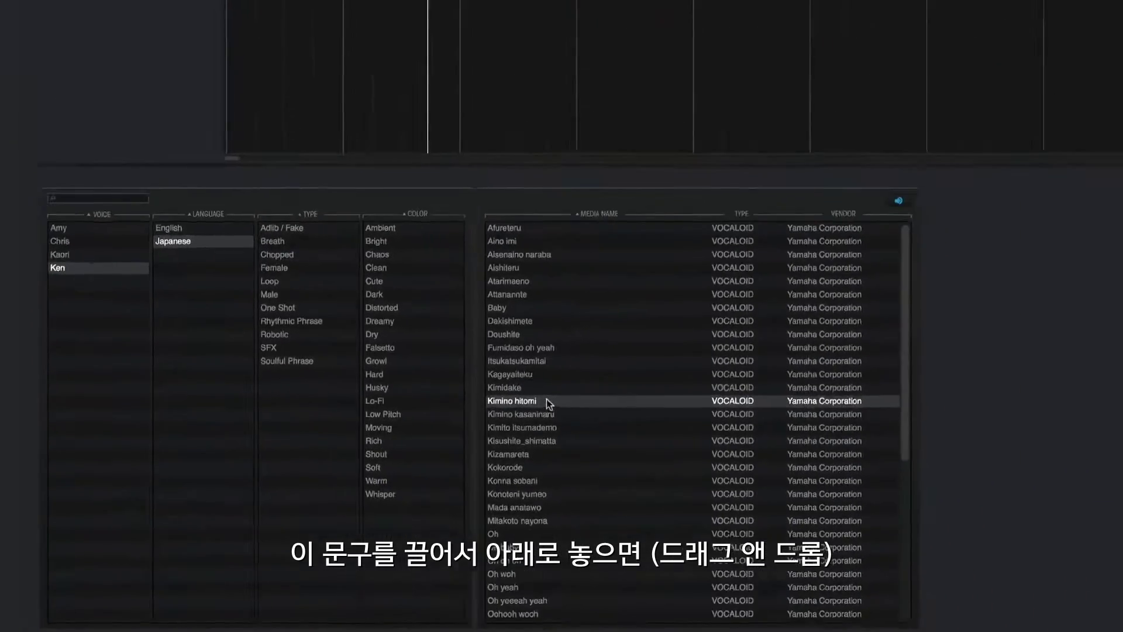
Place the "Kimino hitomi" phrase on a new track at bar 3 and play it back
drag(533, 405, 456, 45)
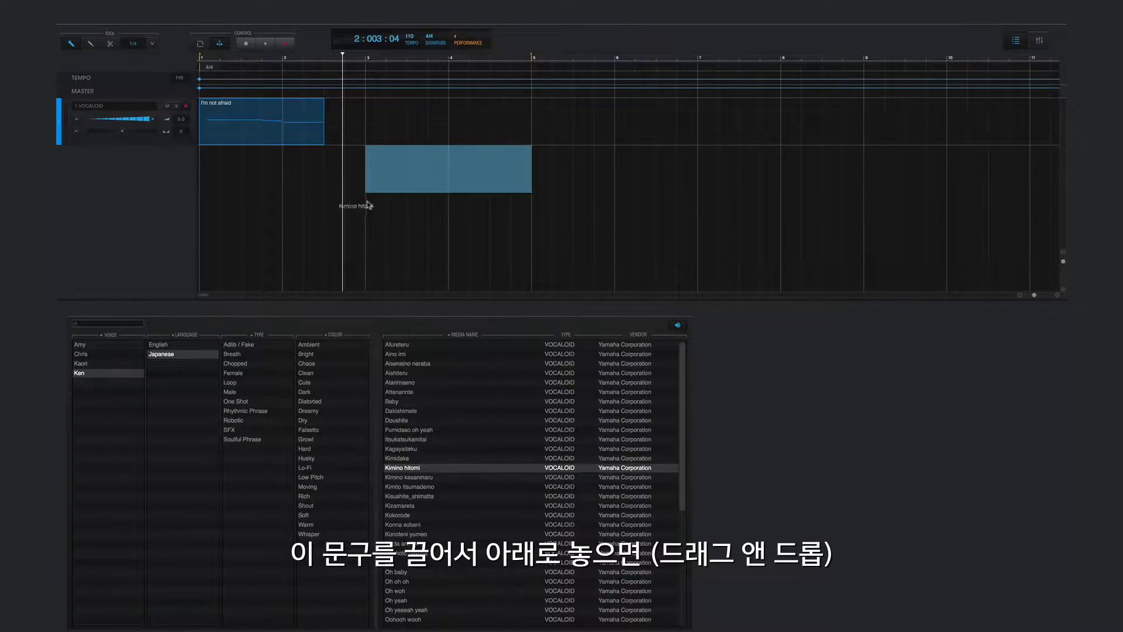
mouse_move(369, 204)
mouse_down()
mouse_move(360, 184)
mouse_move(378, 186)
mouse_up()
key(space)
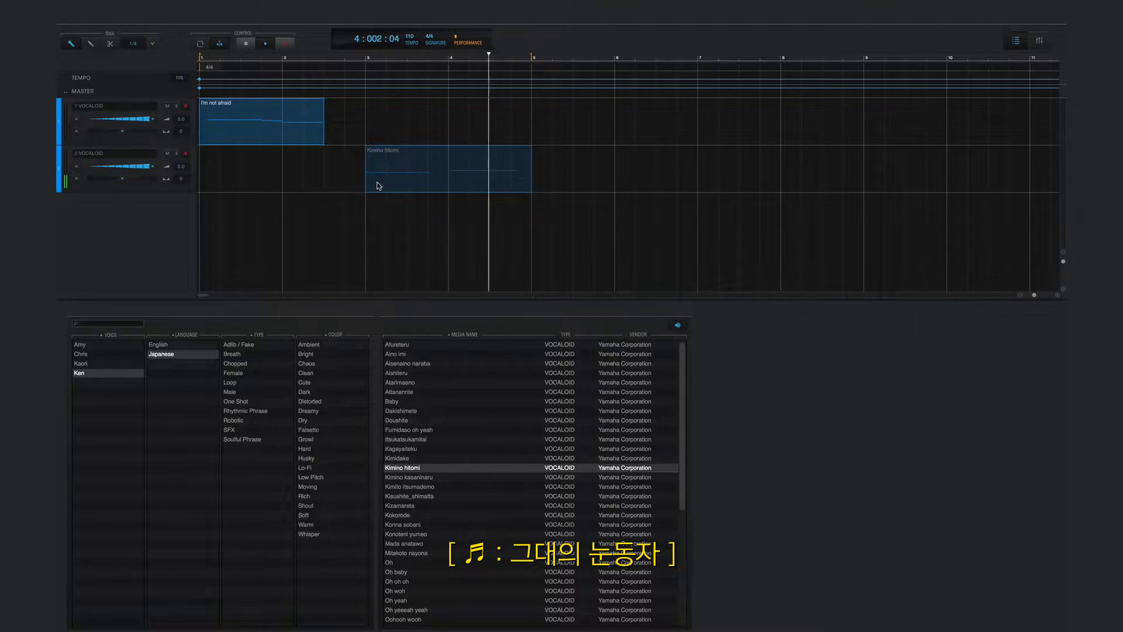
key(space)
Examine the "Kimino hitomi" notes in the Musical Editor and delete the phrase's VOCALOID track
double_click(384, 161)
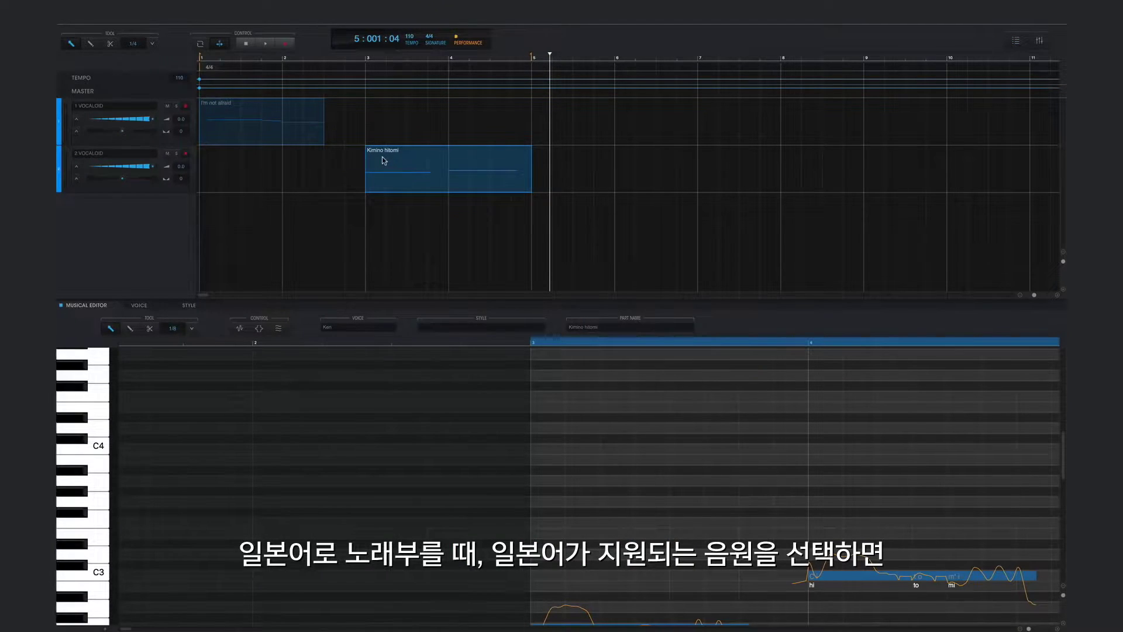
scroll(466, 487, right, 2)
scroll(468, 490, right, 5)
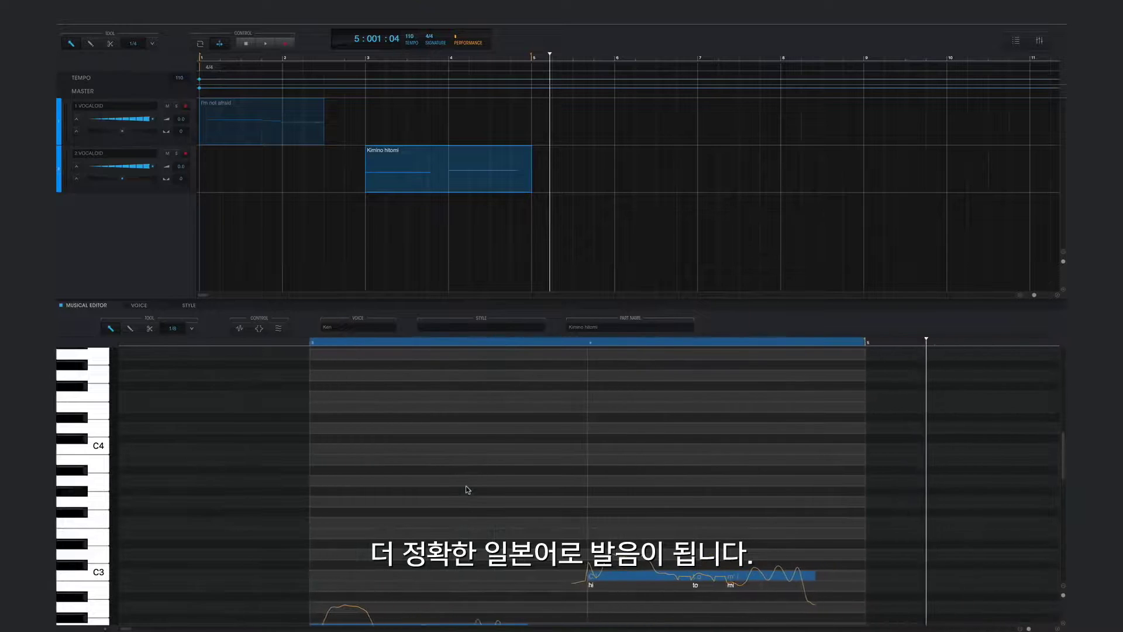
scroll(468, 489, down, 4)
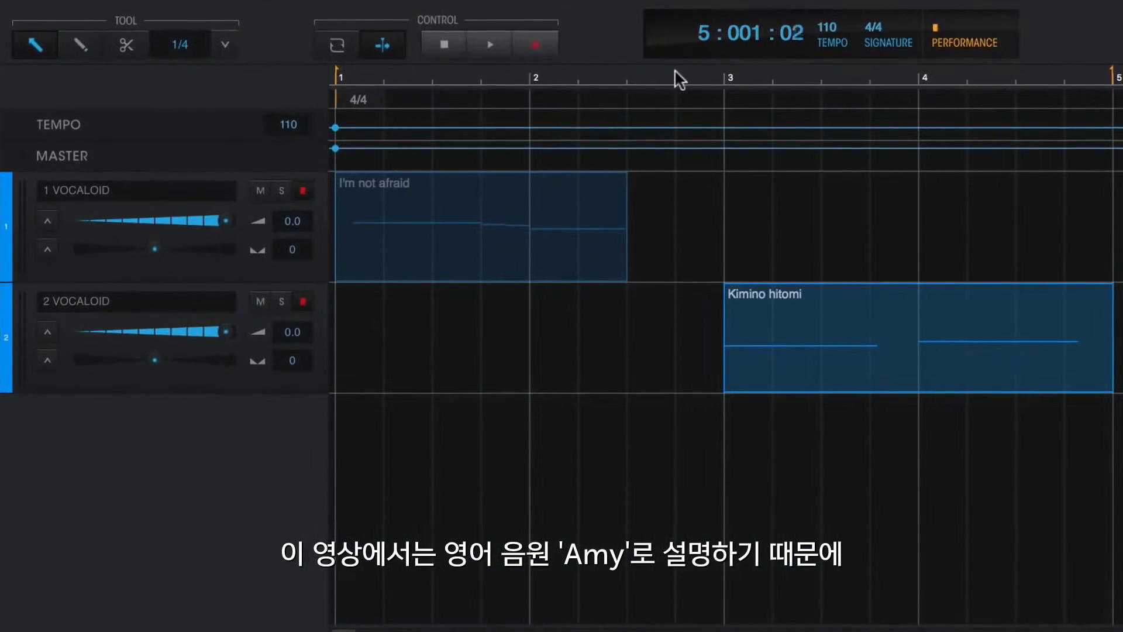
click(192, 293)
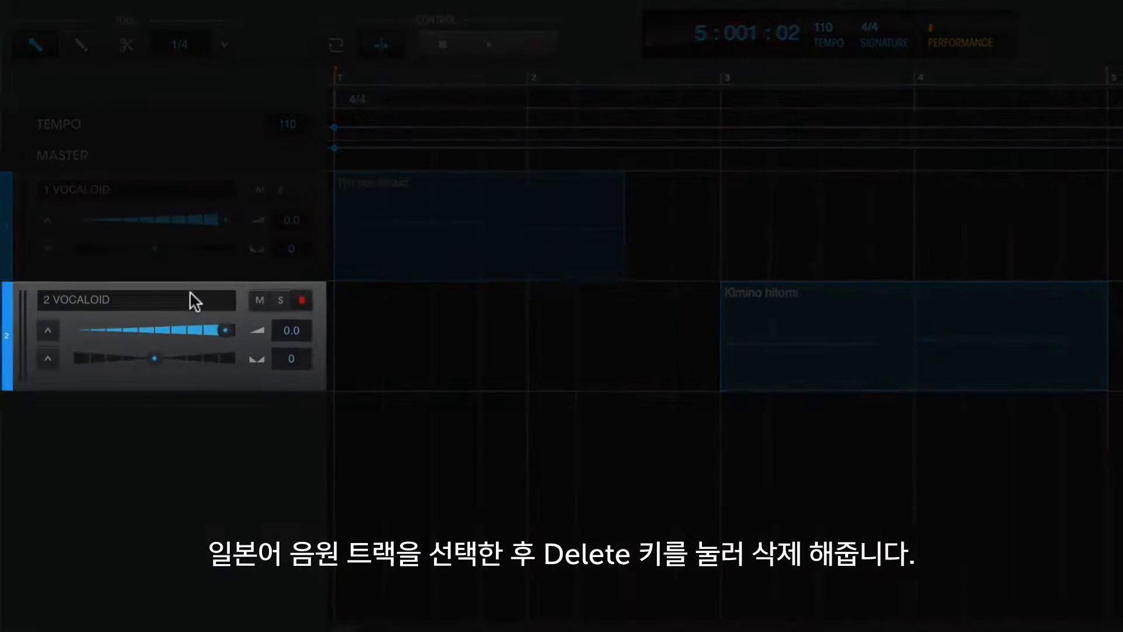
key(Delete)
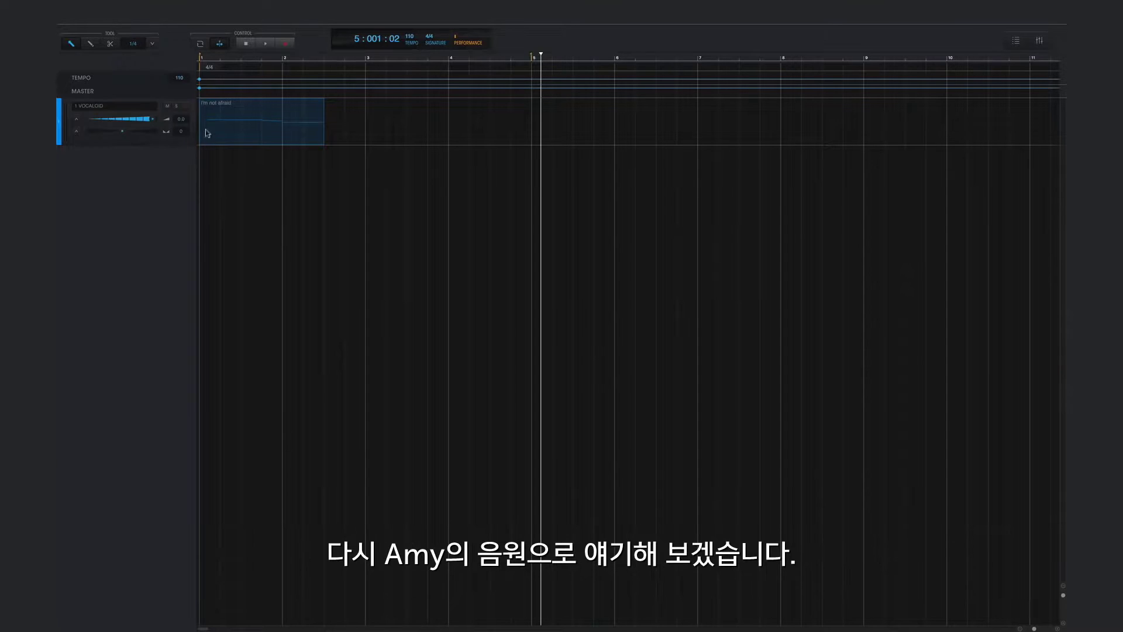
Open the "I'm not afraid" part for note editing and turn on looped playback with the playhead at bar 1
double_click(226, 105)
click(202, 56)
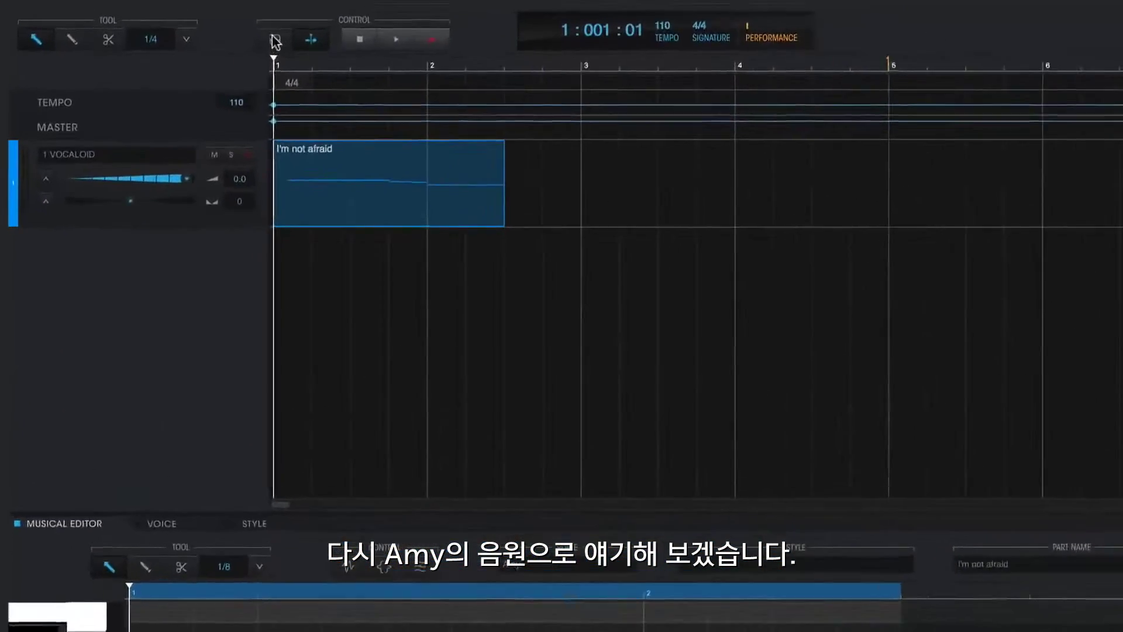
click(200, 43)
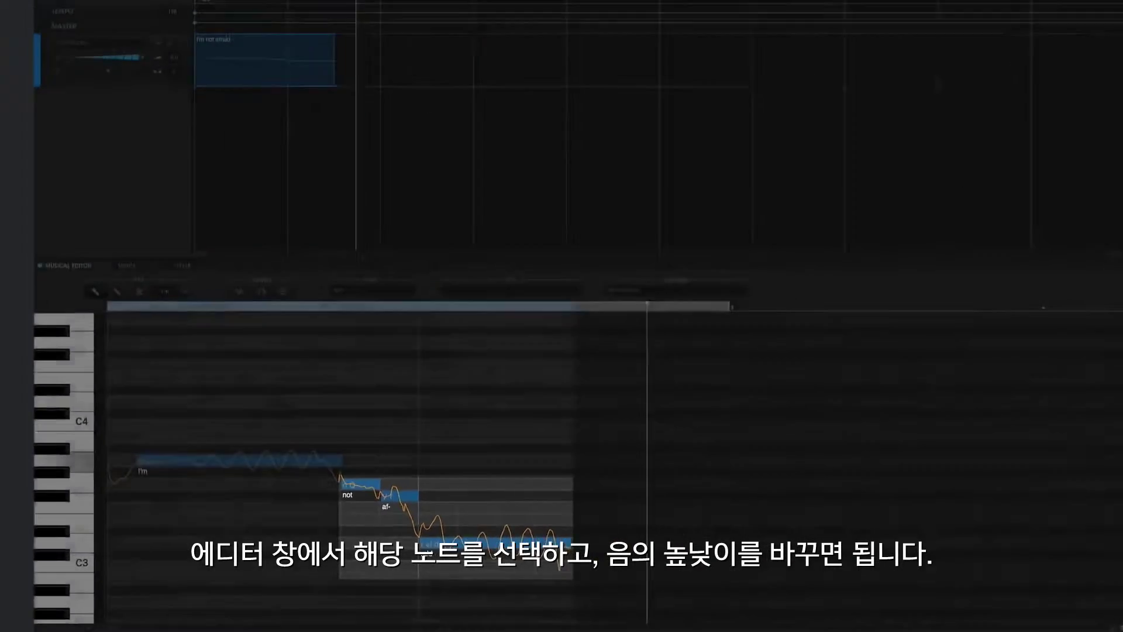
Raise the "not", "af-" and "raid" notes by five semitones and the "I'm" note by the same amount, playing back each change
drag(460, 311, 658, 501)
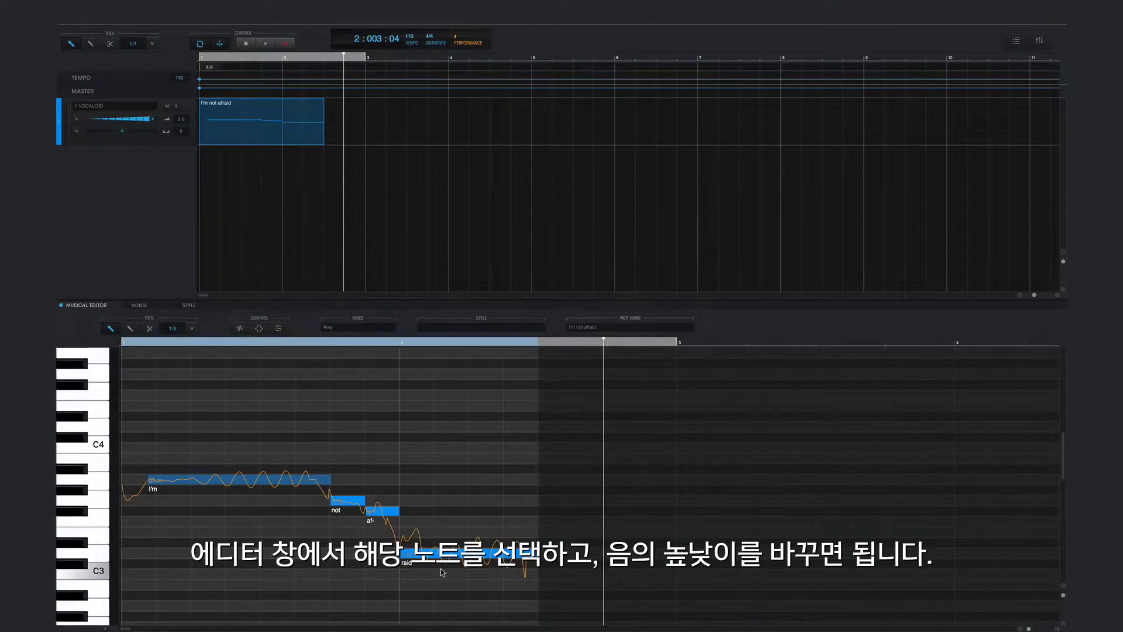
key(Up)
key(Up)
key(Up)
key(Up)
key(Up)
key(space)
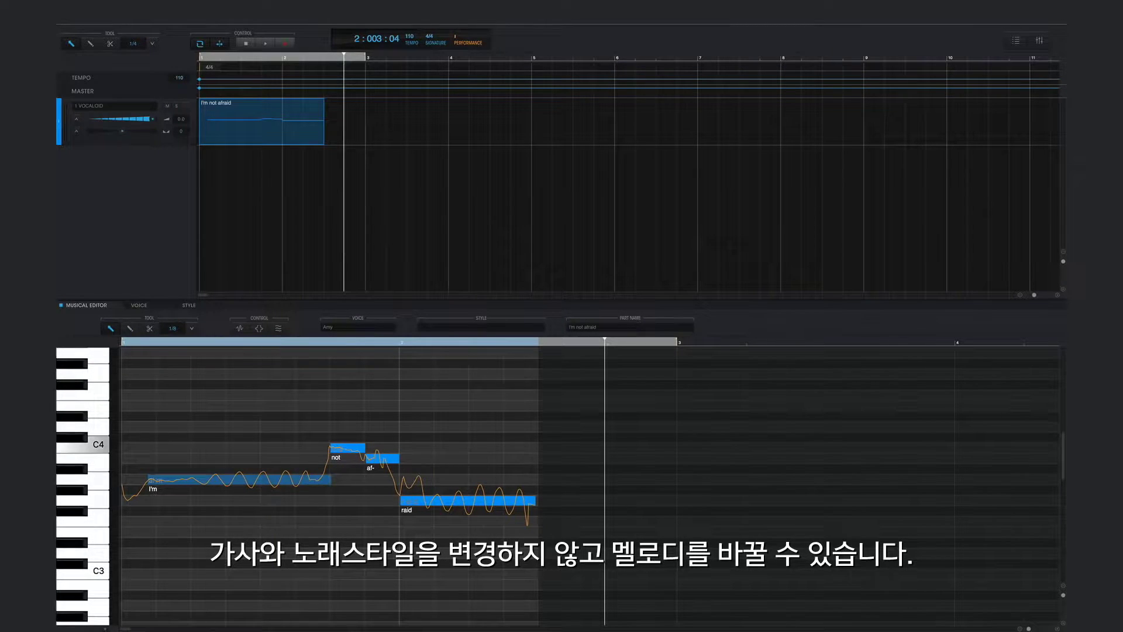
drag(266, 450, 257, 502)
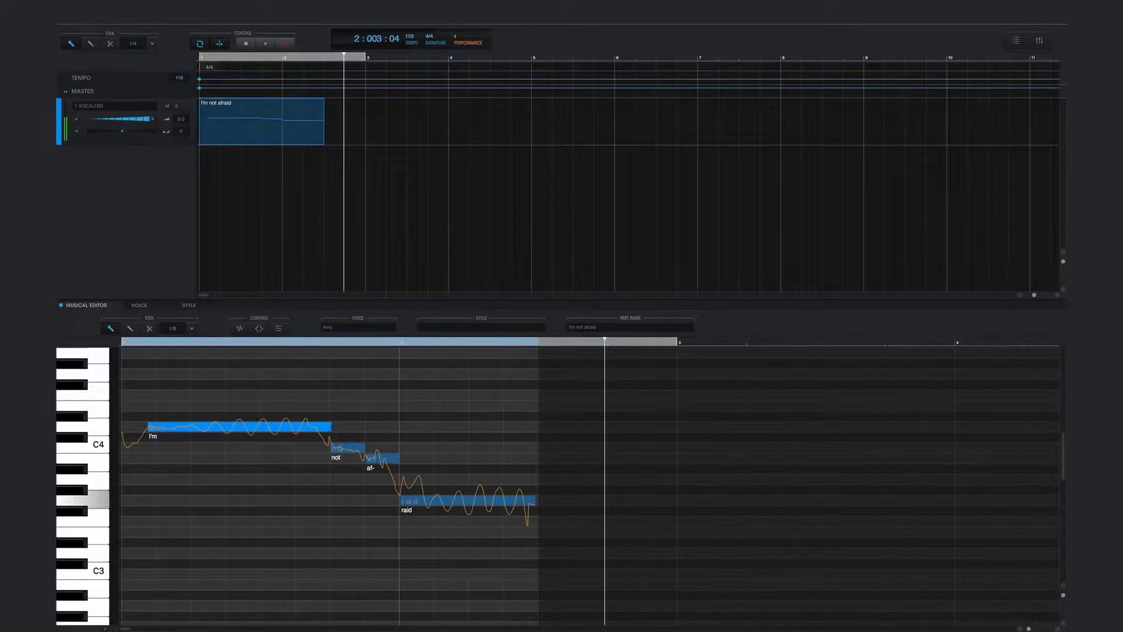
key(space)
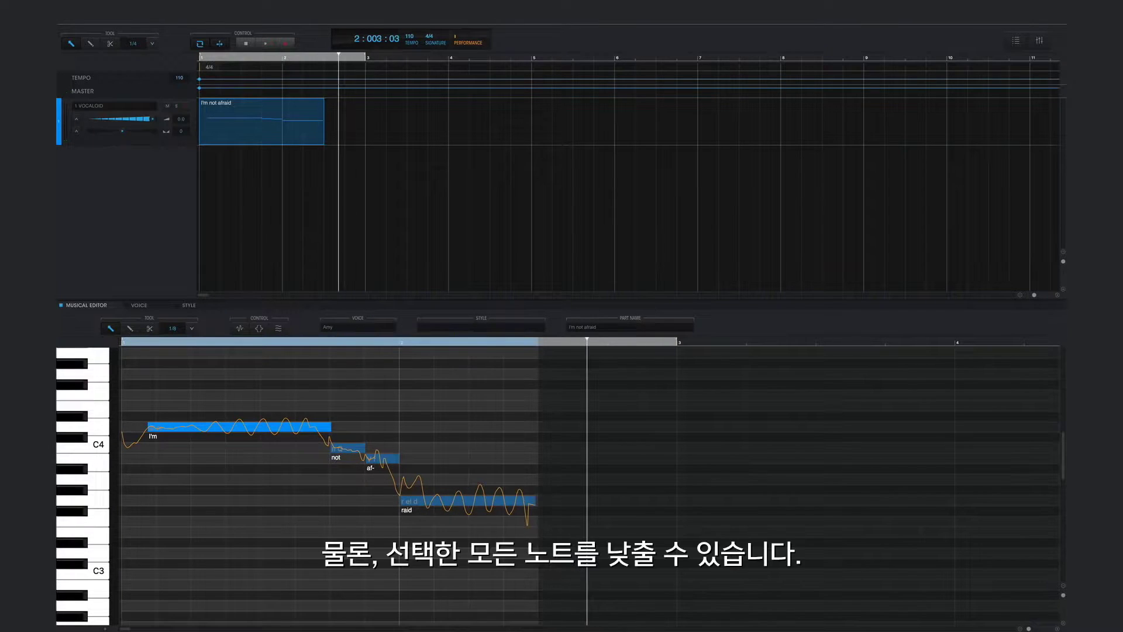
Lower all four notes of the phrase by two semitones and play back the melody
drag(306, 384, 452, 527)
key(Down)
key(Down)
key(space)
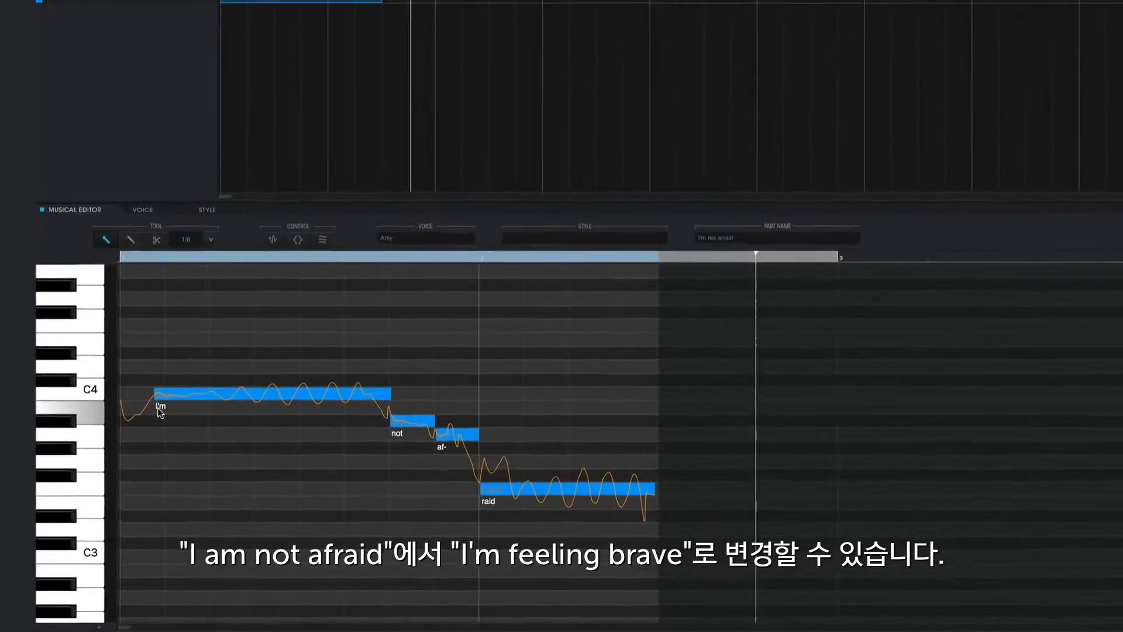
Replace the phrase's lyrics with "I'm feeling brave", starting from the first note, and play it back
double_click(152, 459)
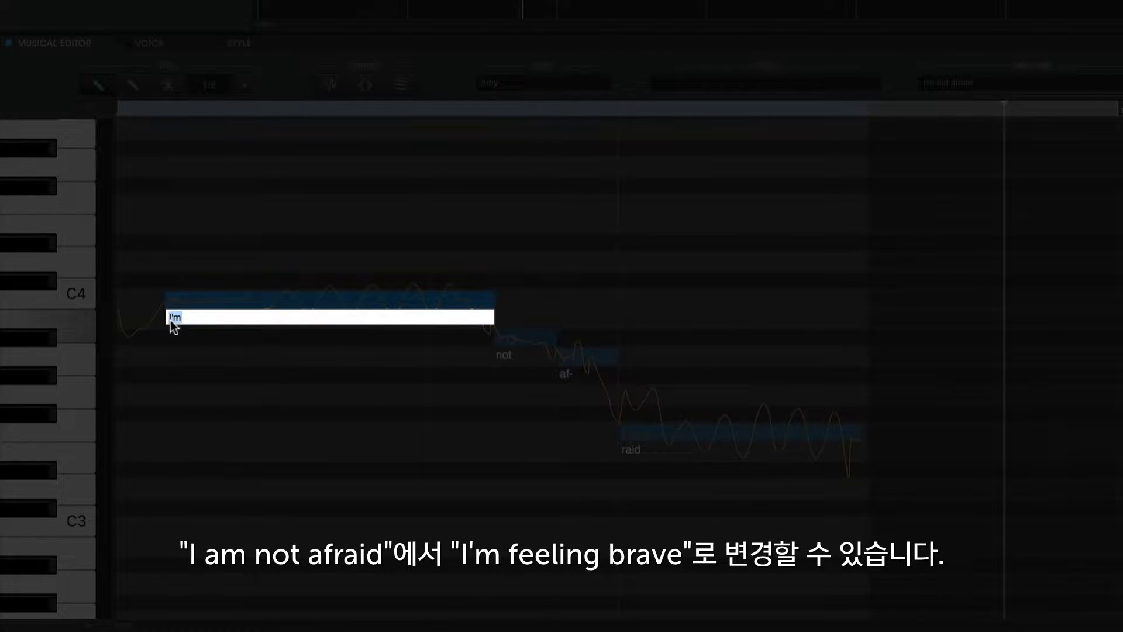
text(I'm feeling brave)
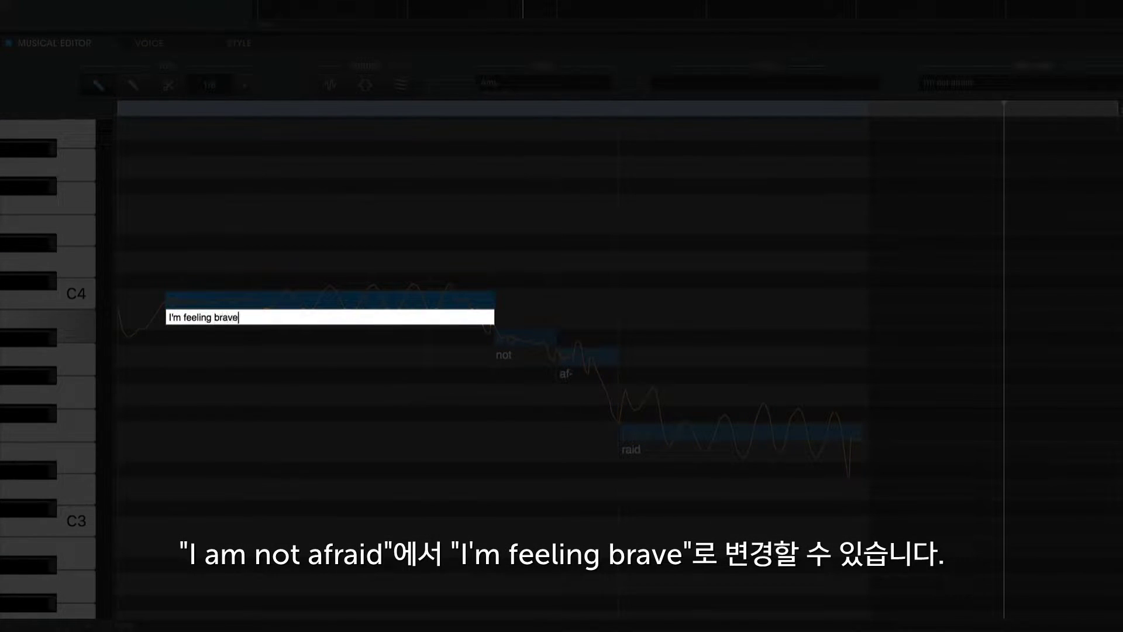
key(Return)
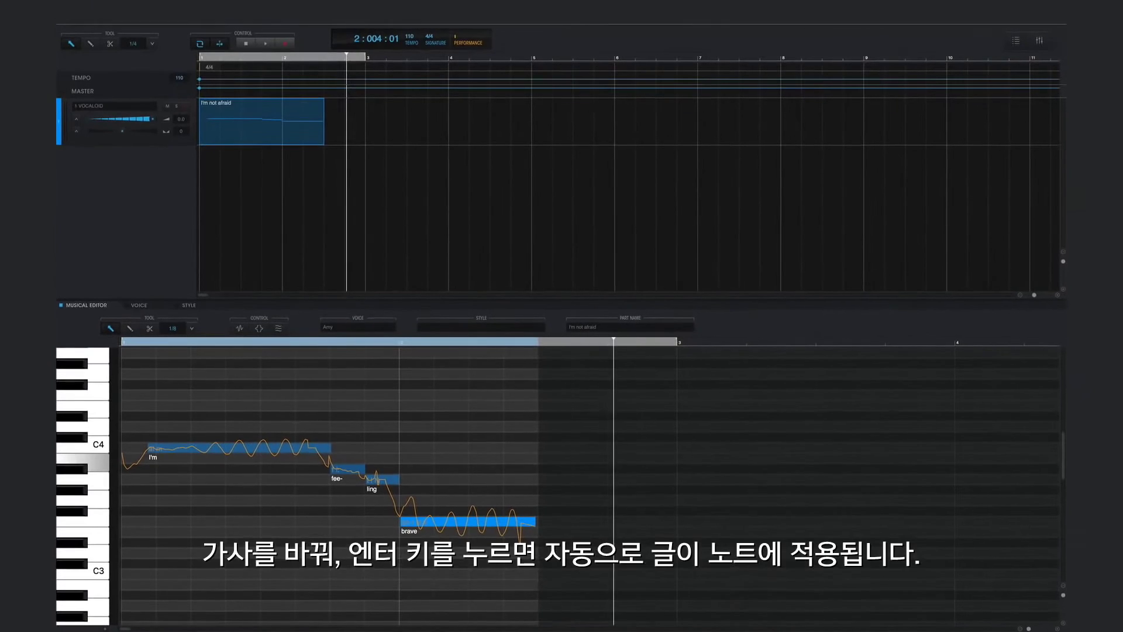
key(space)
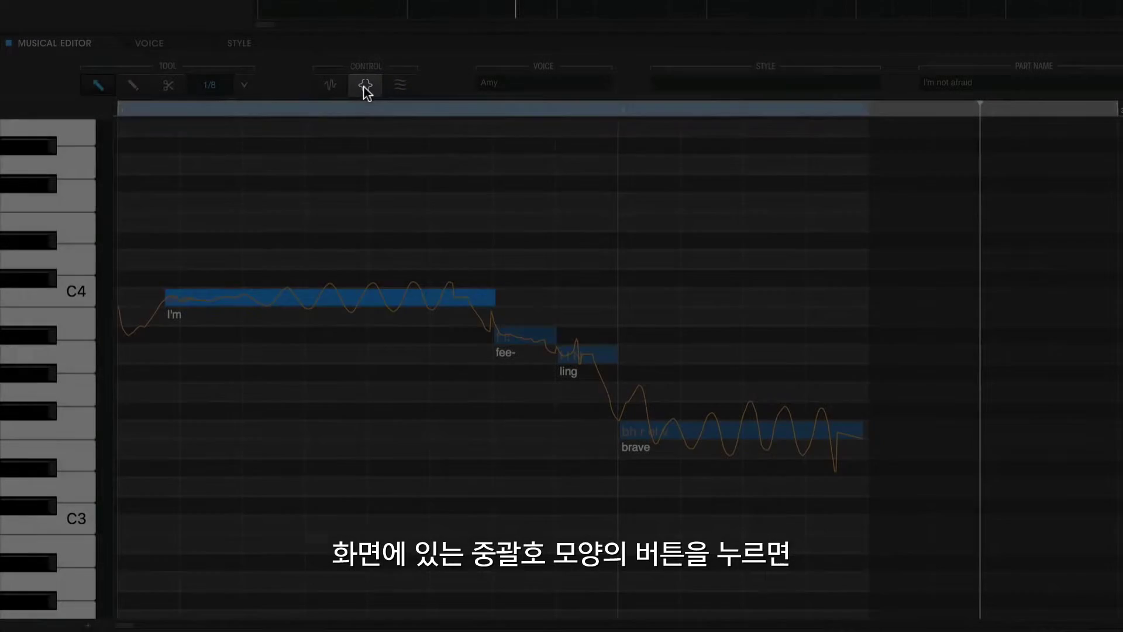
Show the attack and release effects and apply the Down pitch attack effect to the "I'm" note
click(365, 85)
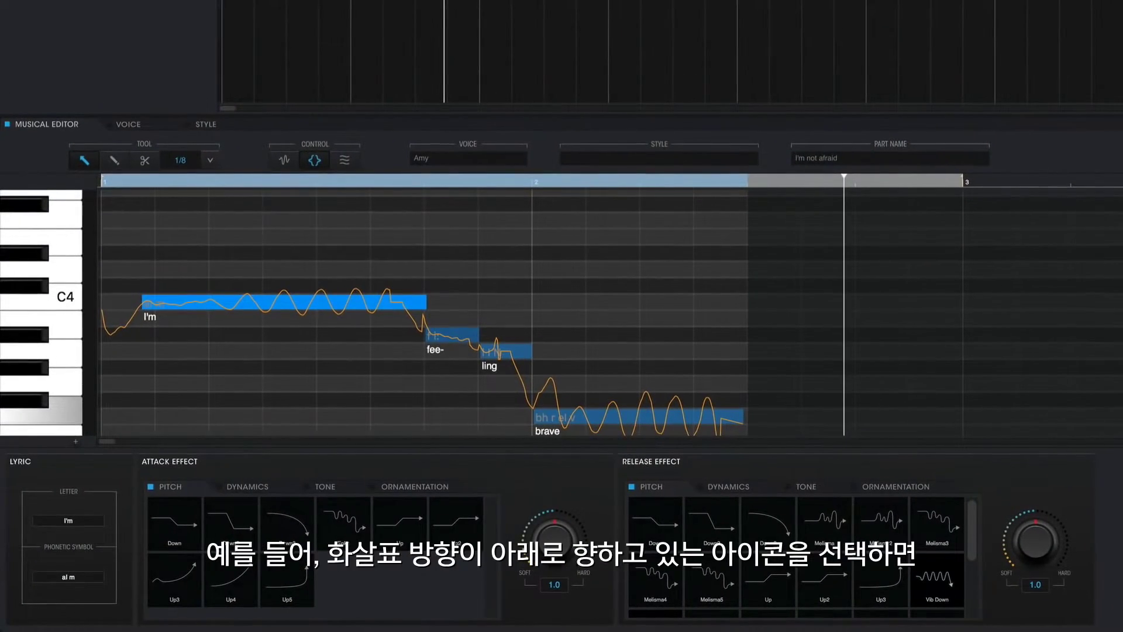
click(186, 534)
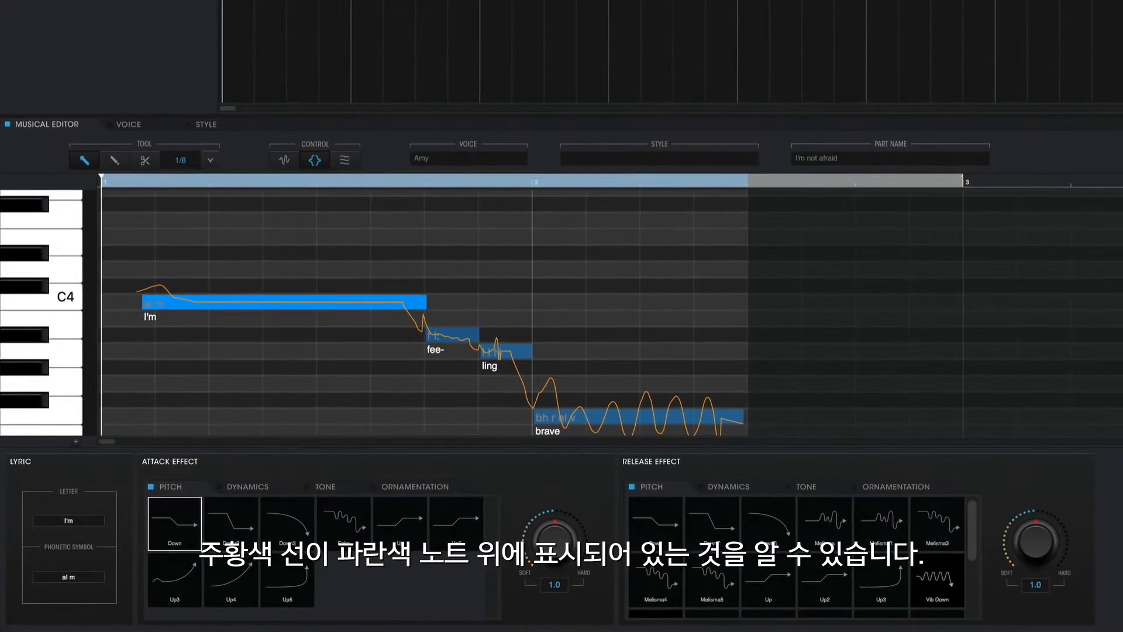
Replace the "I'm" note's attack effect with the Up pitch effect, trying a strength of 2.0 and settling on 0.4
key(space)
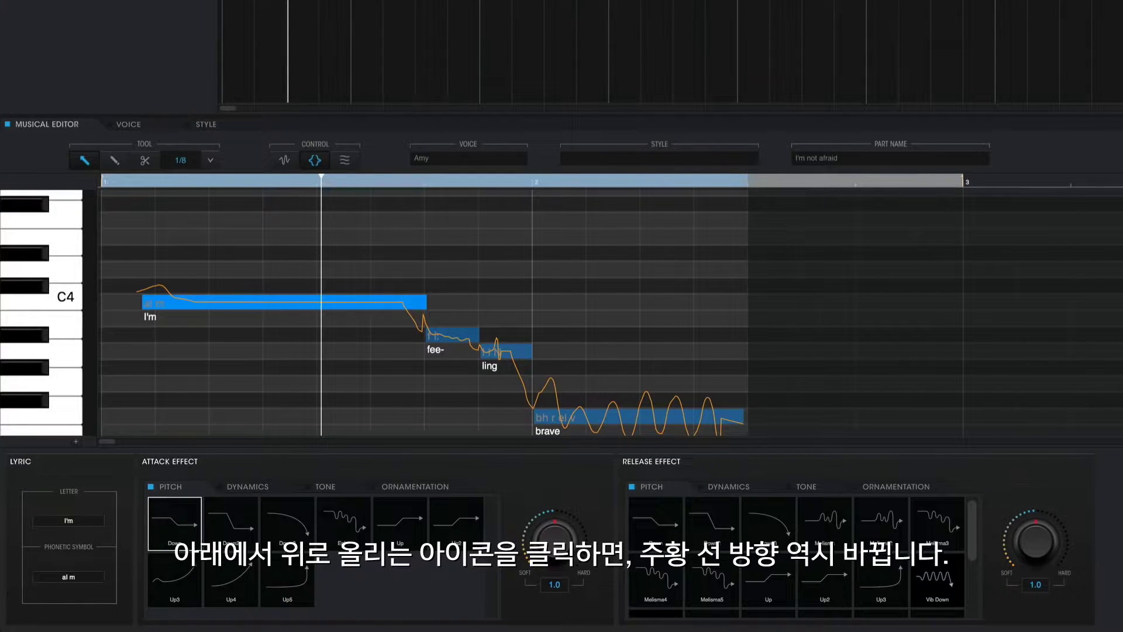
click(400, 521)
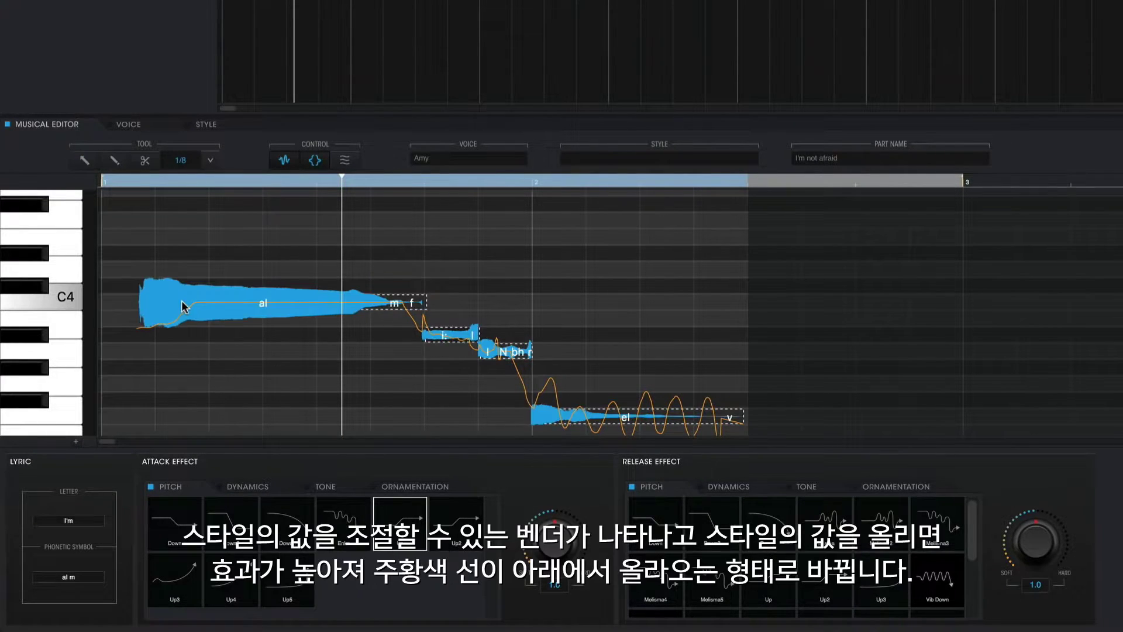
click(177, 310)
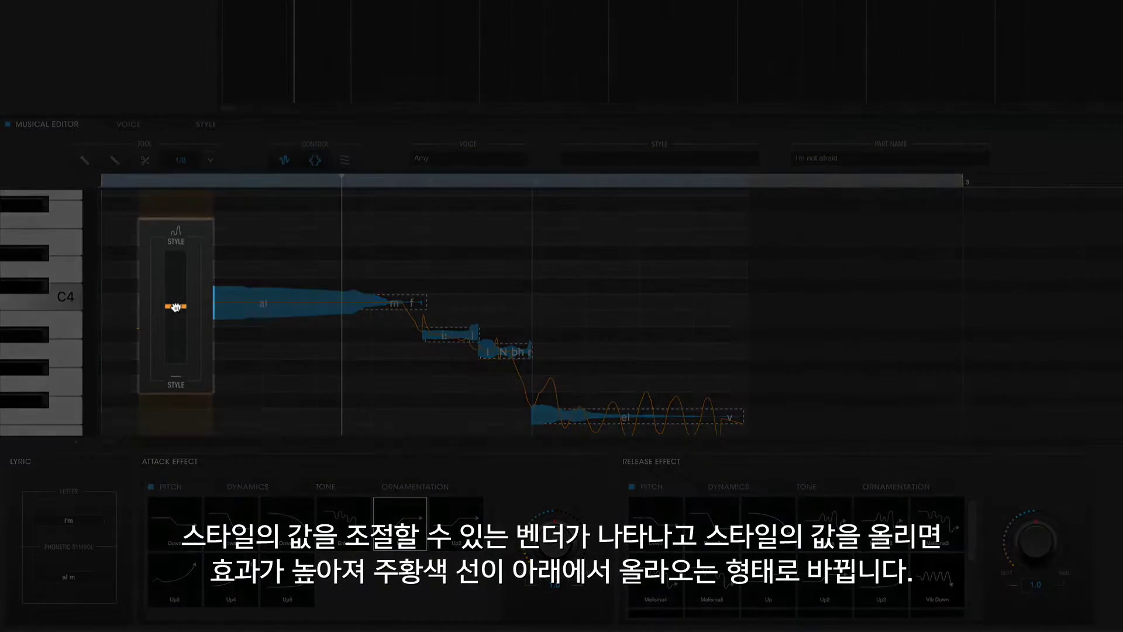
drag(176, 306, 177, 265)
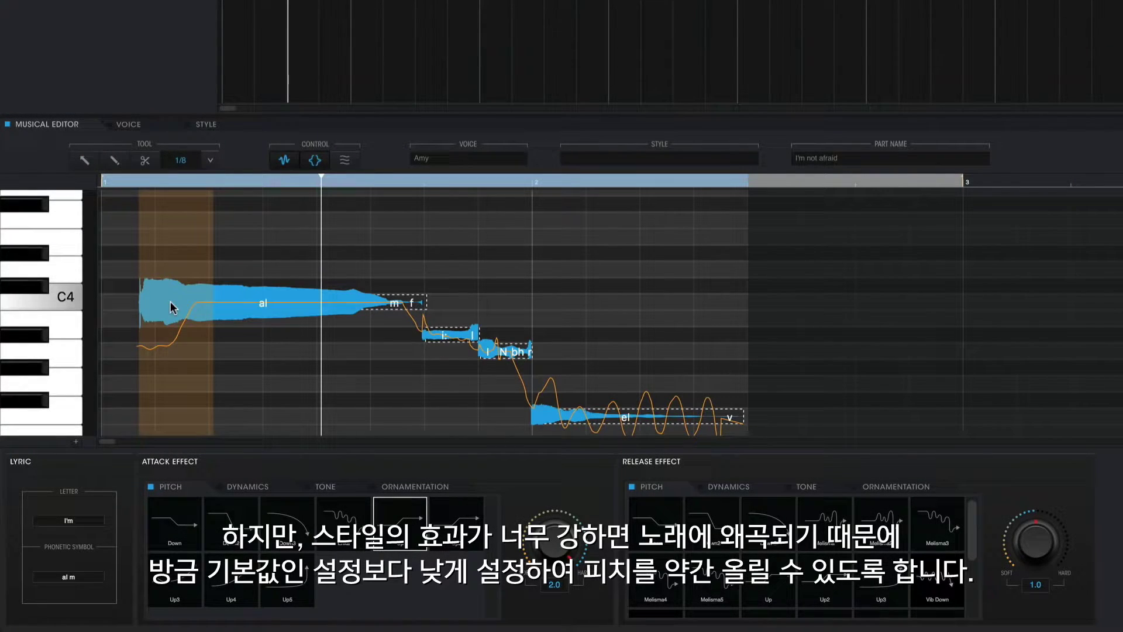
click(170, 300)
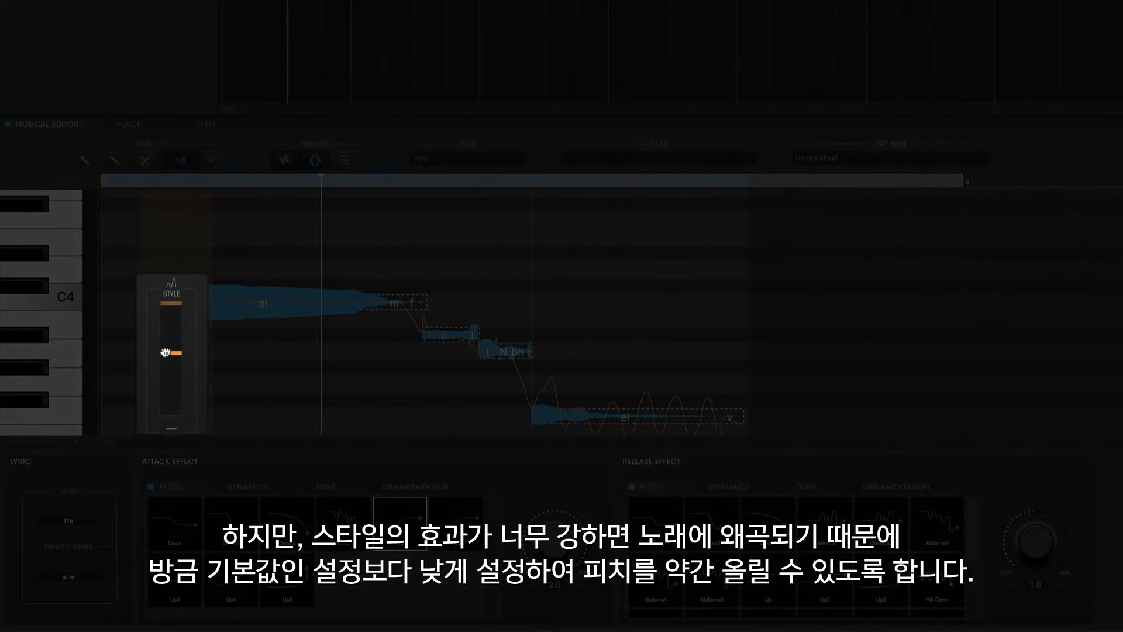
drag(165, 353, 164, 380)
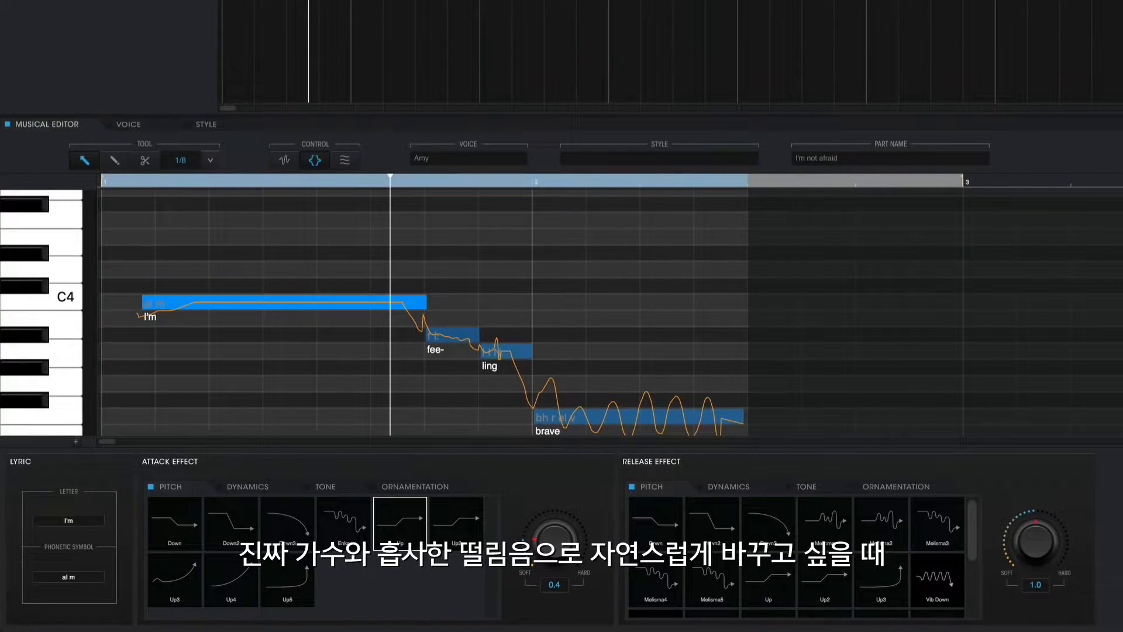
Apply the Vib Slight pitch release effect to the "I'm" note and play back the phrase
scroll(694, 561, down, 2)
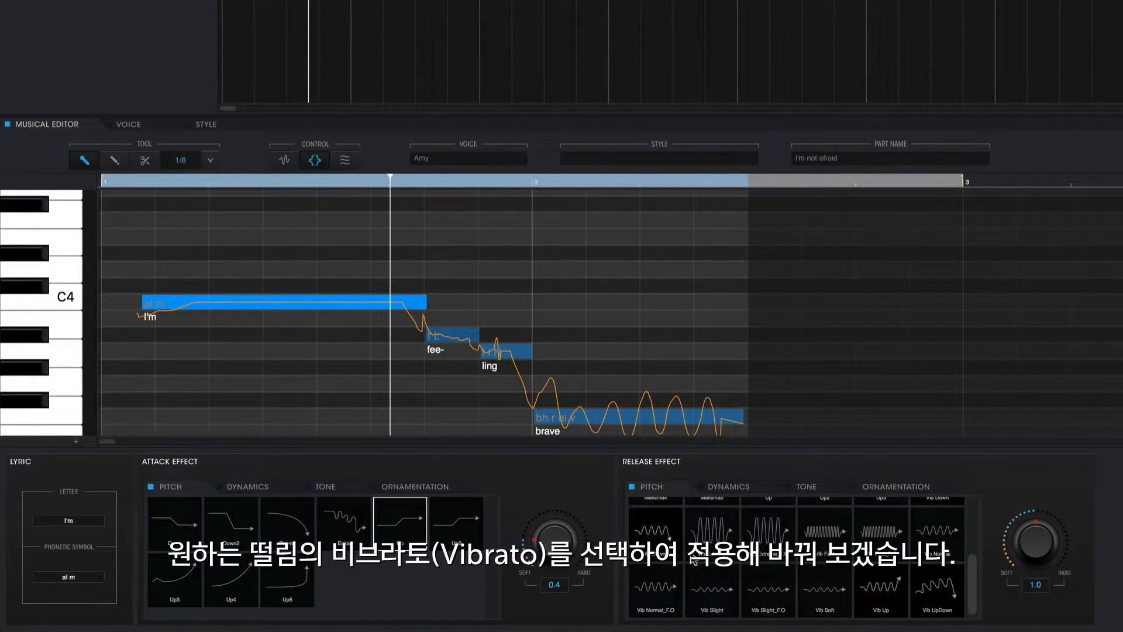
click(709, 592)
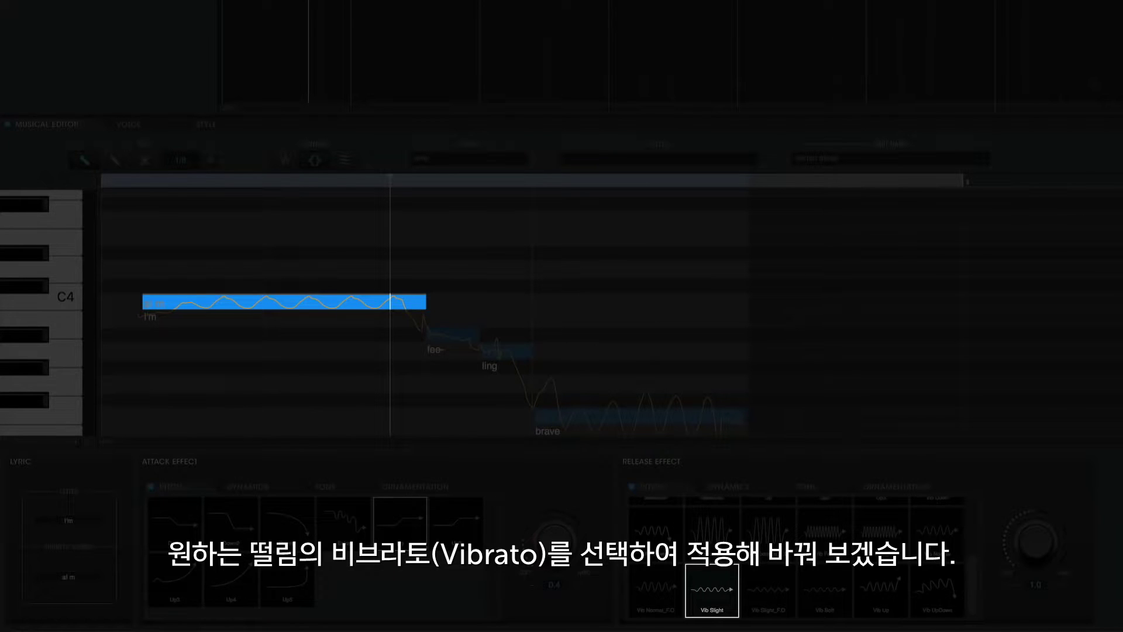
key(space)
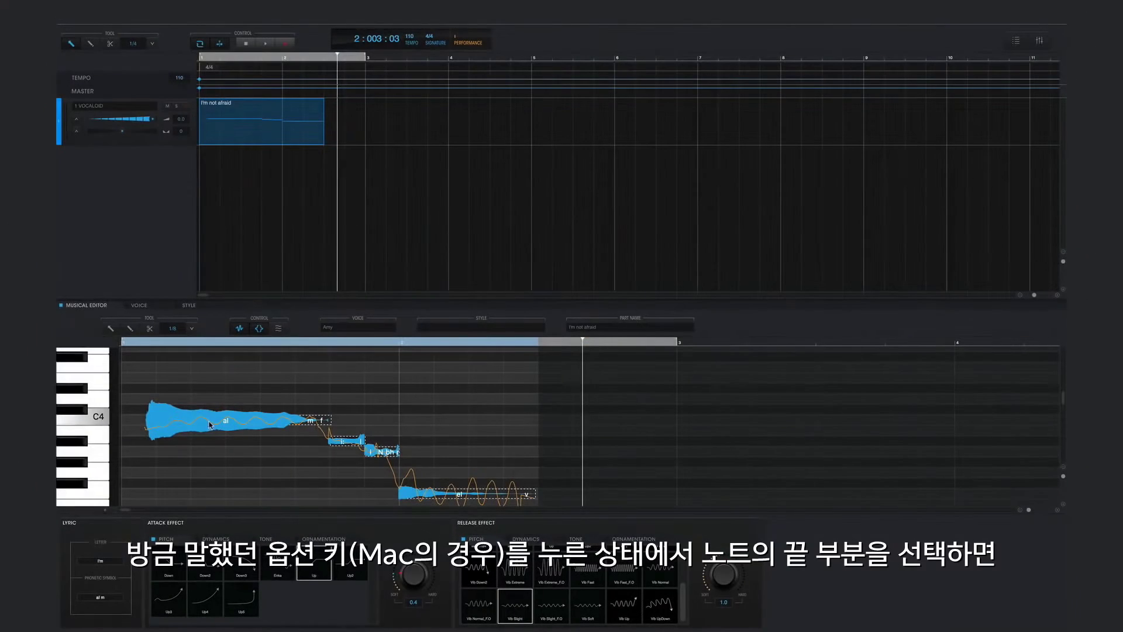
Narrow the pitch depth of the "I'm" note's vibrato to 0.6, slow the vibrato slightly and play it back
alt+click(281, 419)
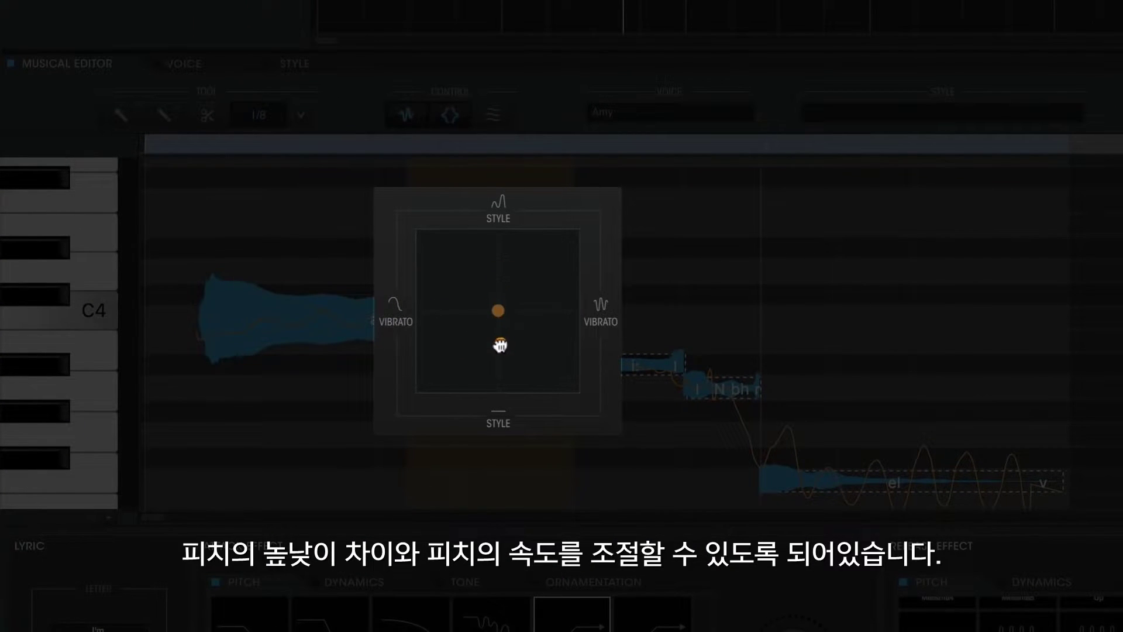
drag(501, 351, 475, 312)
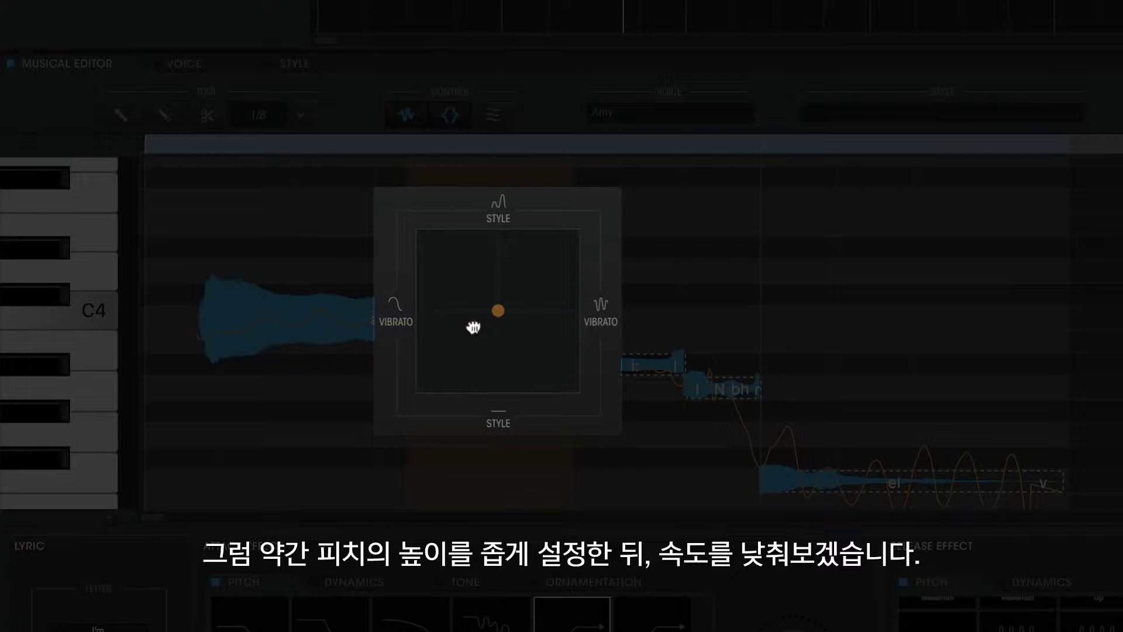
drag(474, 327, 473, 336)
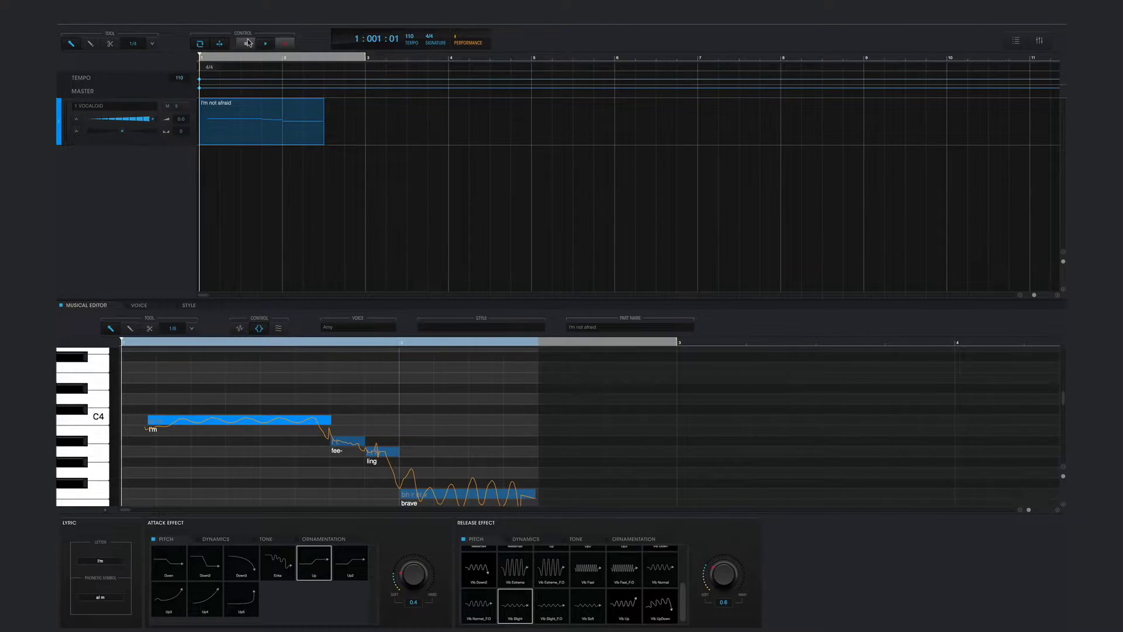
key(space)
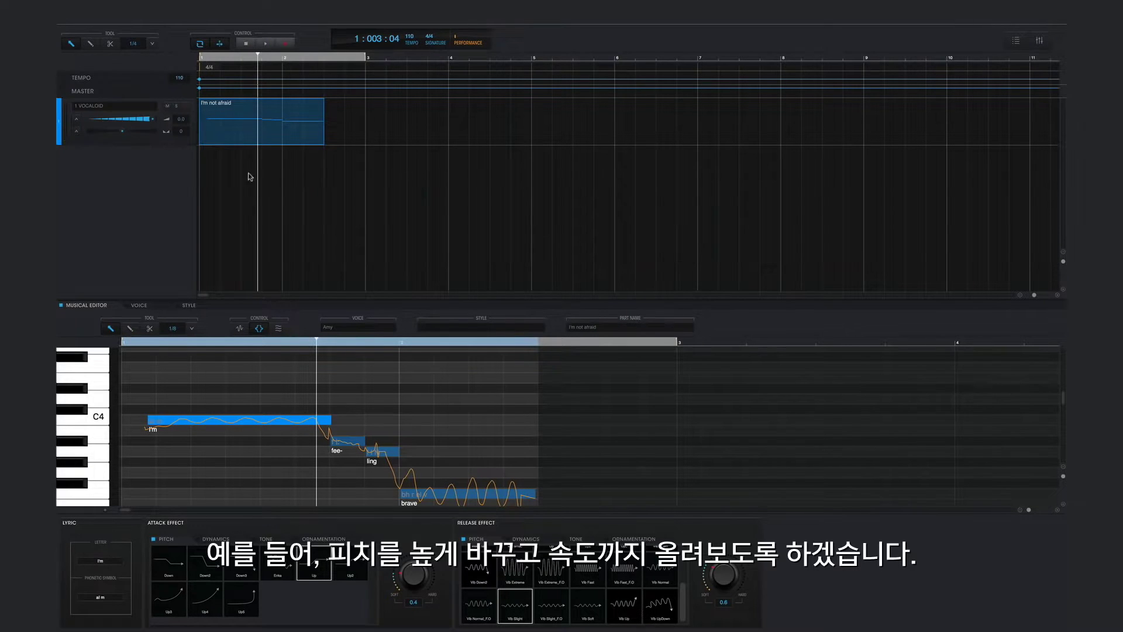
Try a deeper and faster release vibrato on the "I'm" note, play it back and undo the change
key(w)
drag(276, 422, 291, 414)
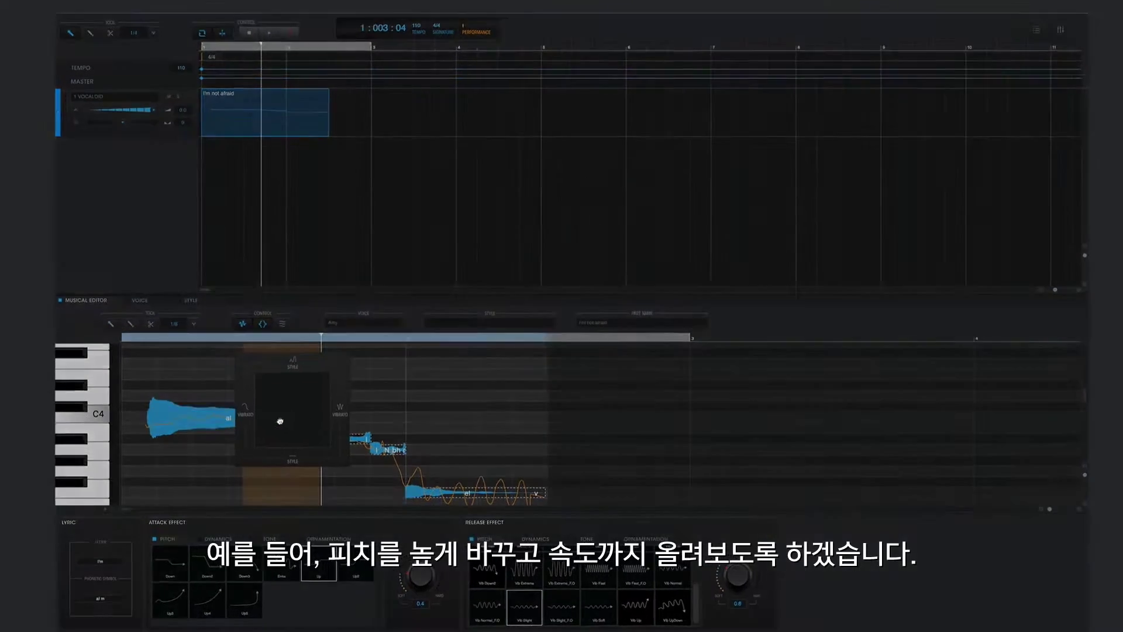
drag(493, 321, 558, 265)
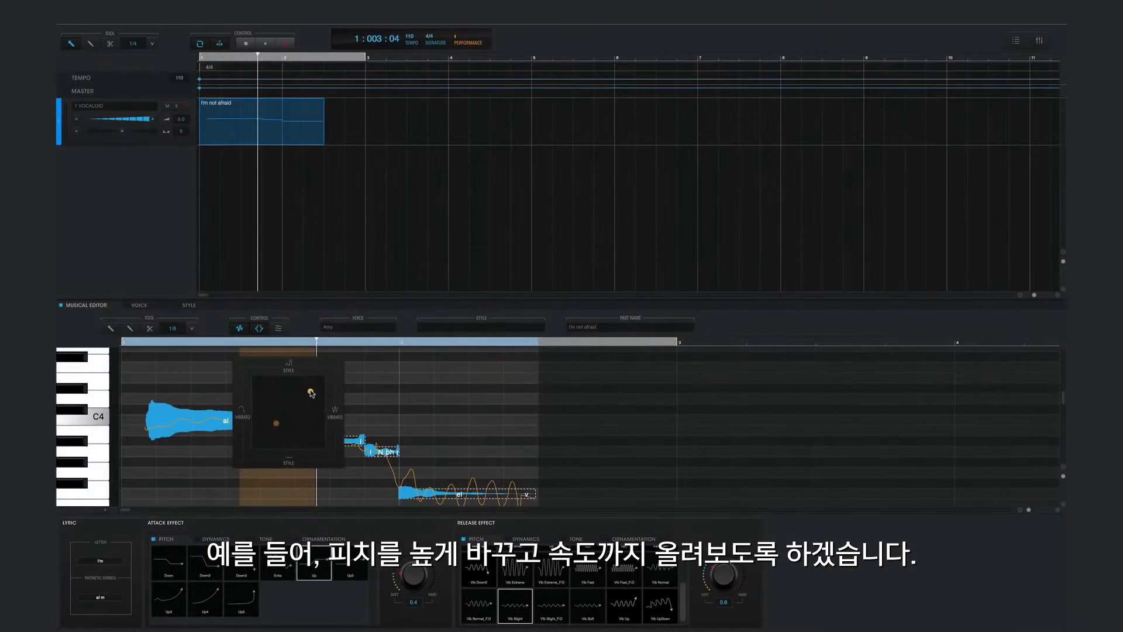
drag(311, 390, 310, 391)
key(w)
click(245, 43)
key(space)
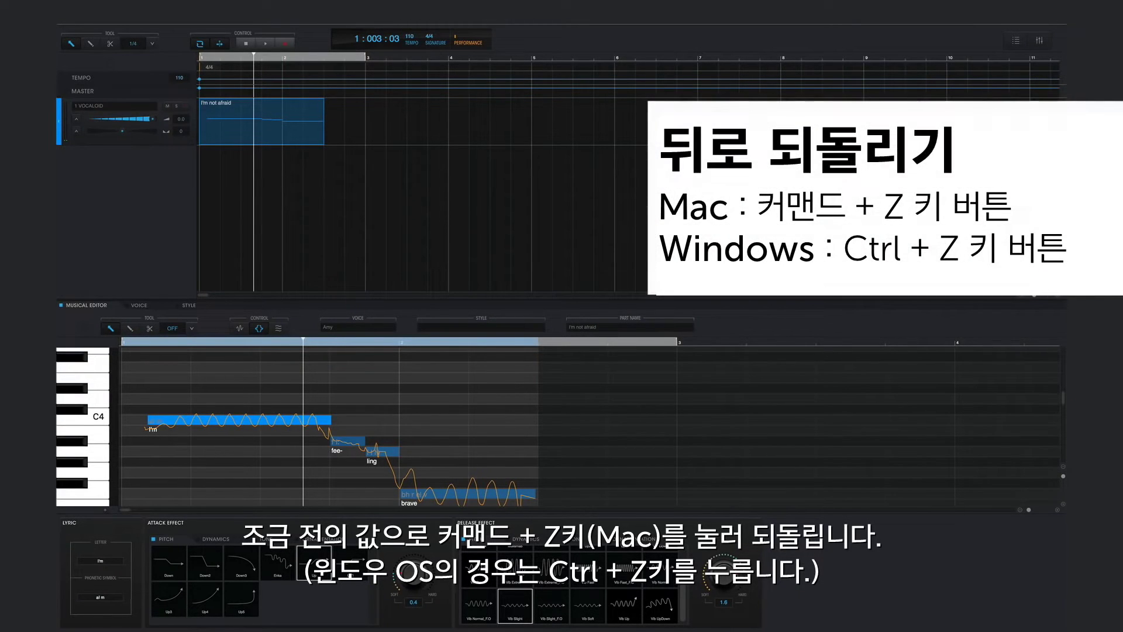
key(super+z)
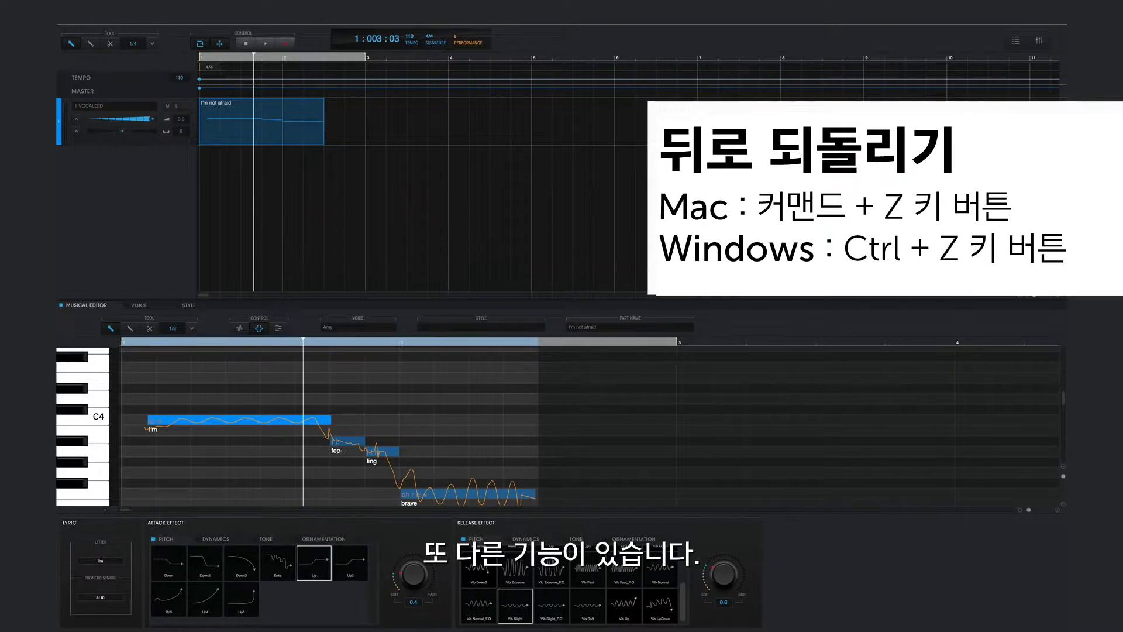
Shift the boundary between the attack and release effects on the "I'm" note to lengthen the attack section, and play it back
key(w)
mouse_move(254, 420)
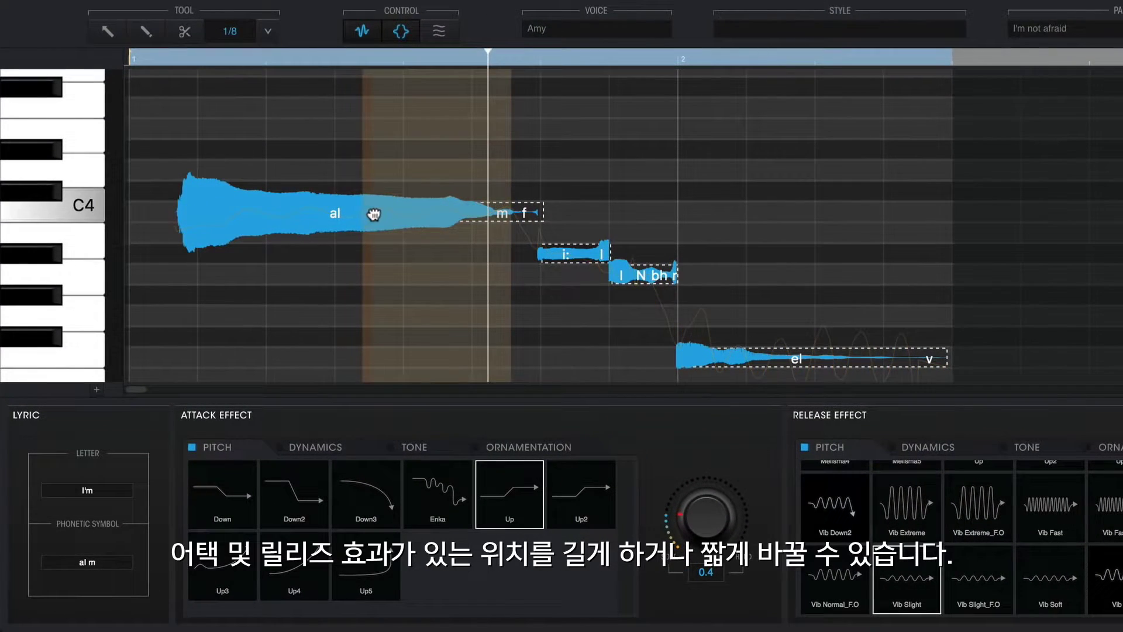
drag(373, 215, 394, 213)
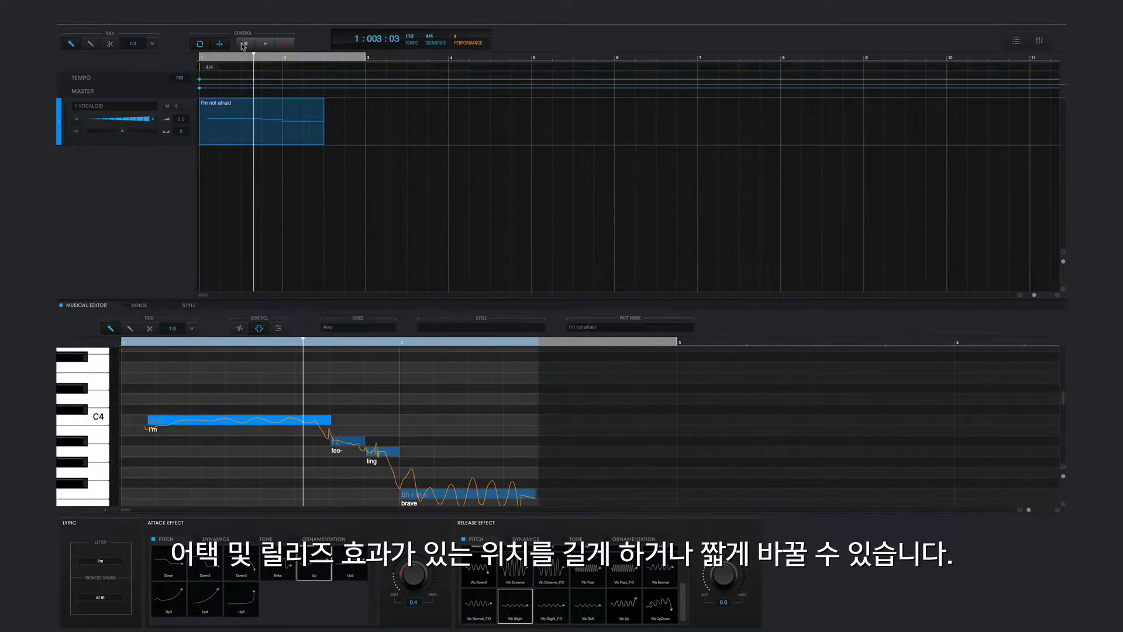
click(244, 44)
key(space)
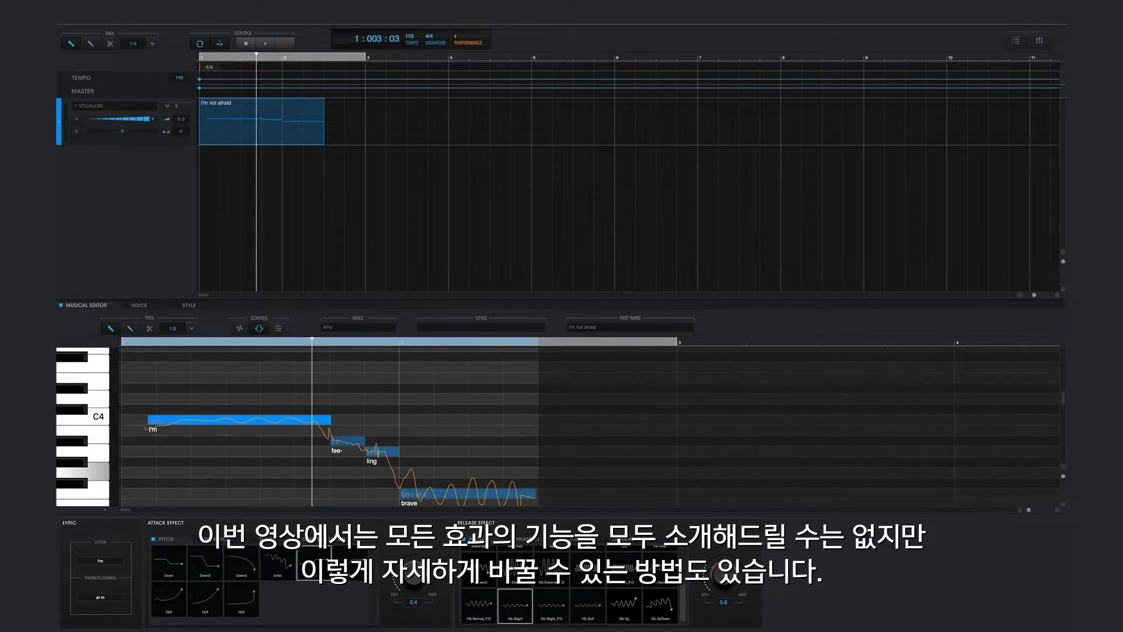
Switch the "I'm" note's attack effect to the Enka pitch effect and try out its style strength
click(273, 564)
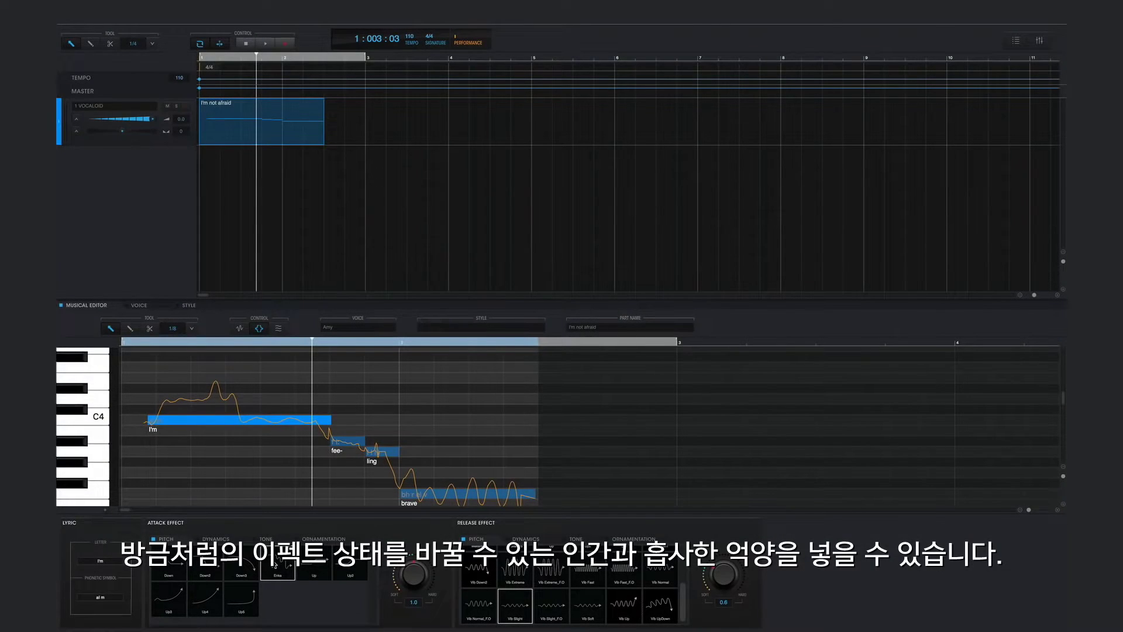
key(w)
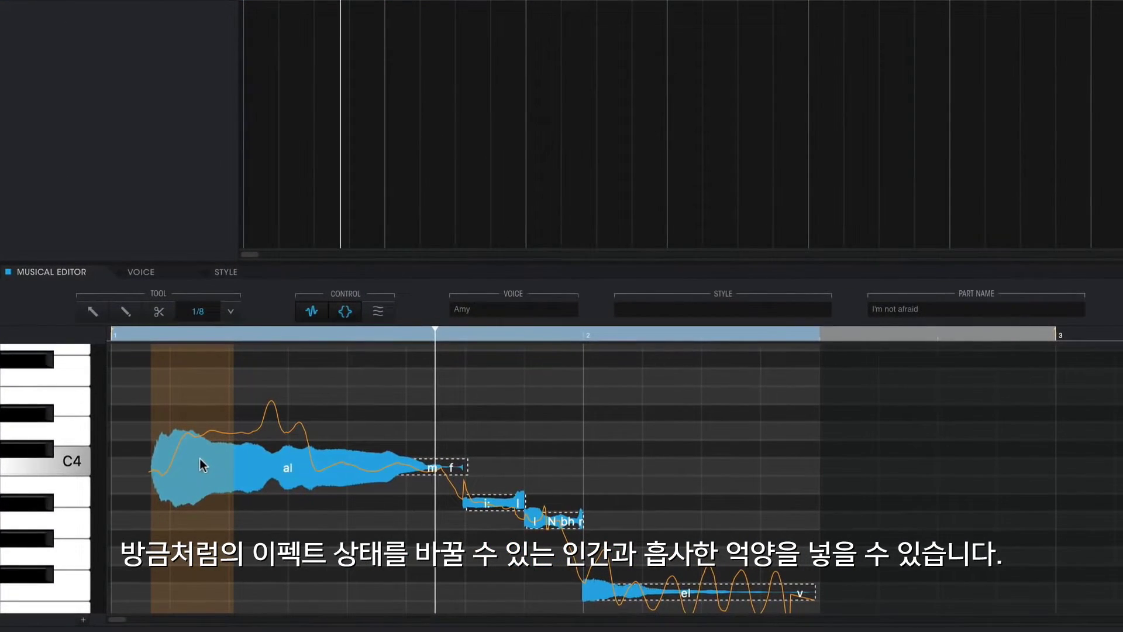
click(199, 459)
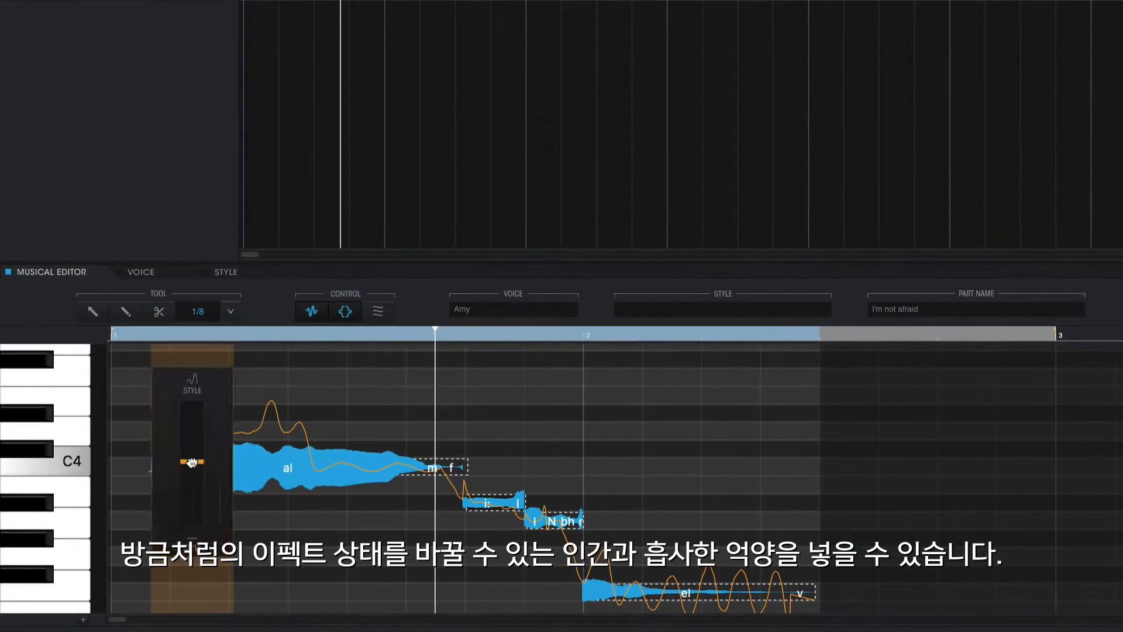
drag(193, 462, 189, 494)
click(188, 434)
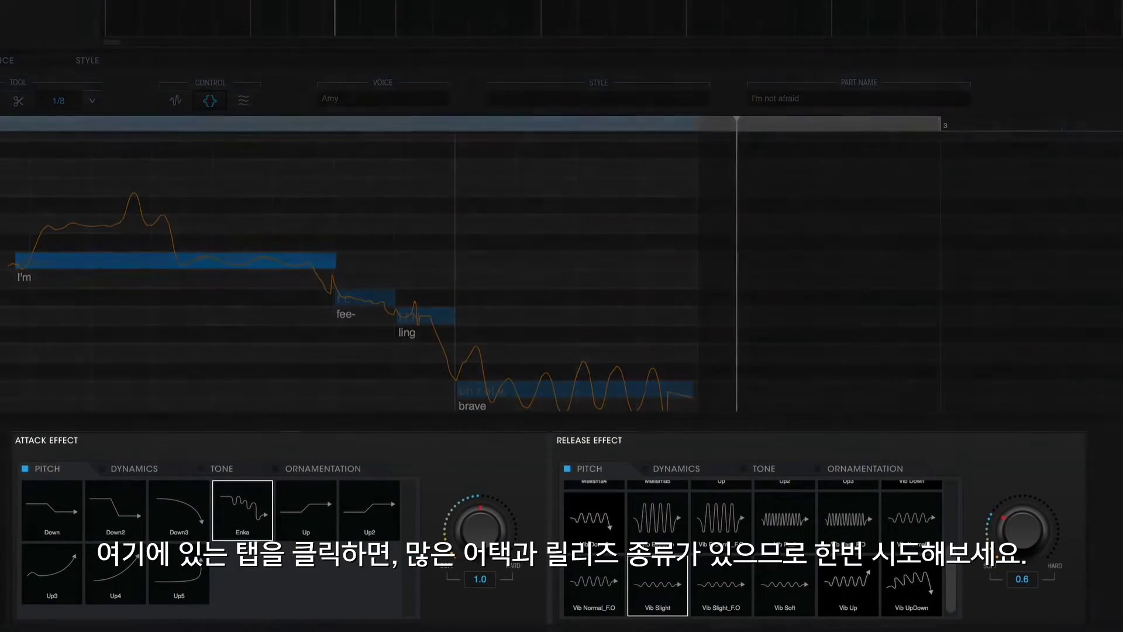
Browse the Dynamics, Tone and Ornamentation categories of attack effects
click(135, 469)
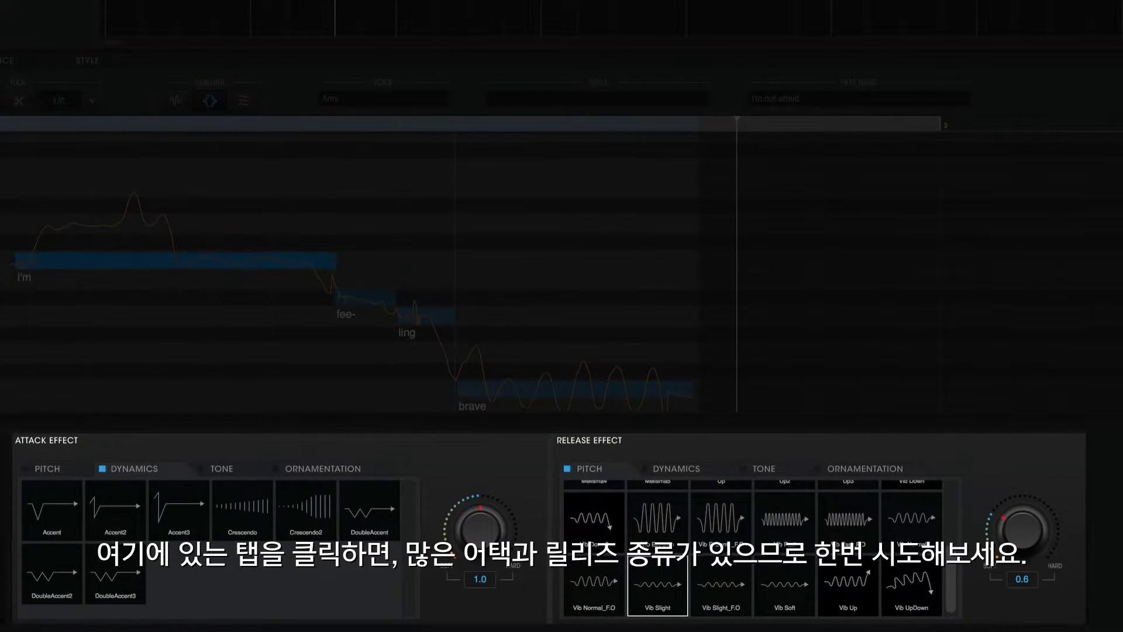
click(222, 469)
click(323, 469)
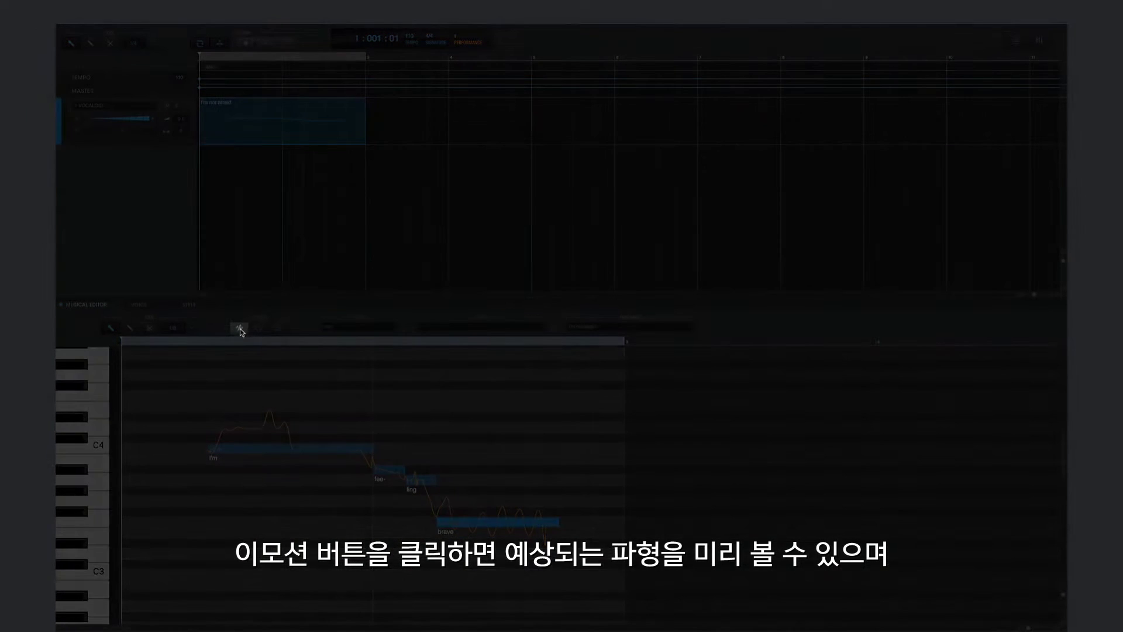
Turn on the note waveform display and the breath sounds for the phrase, and play it back
click(239, 329)
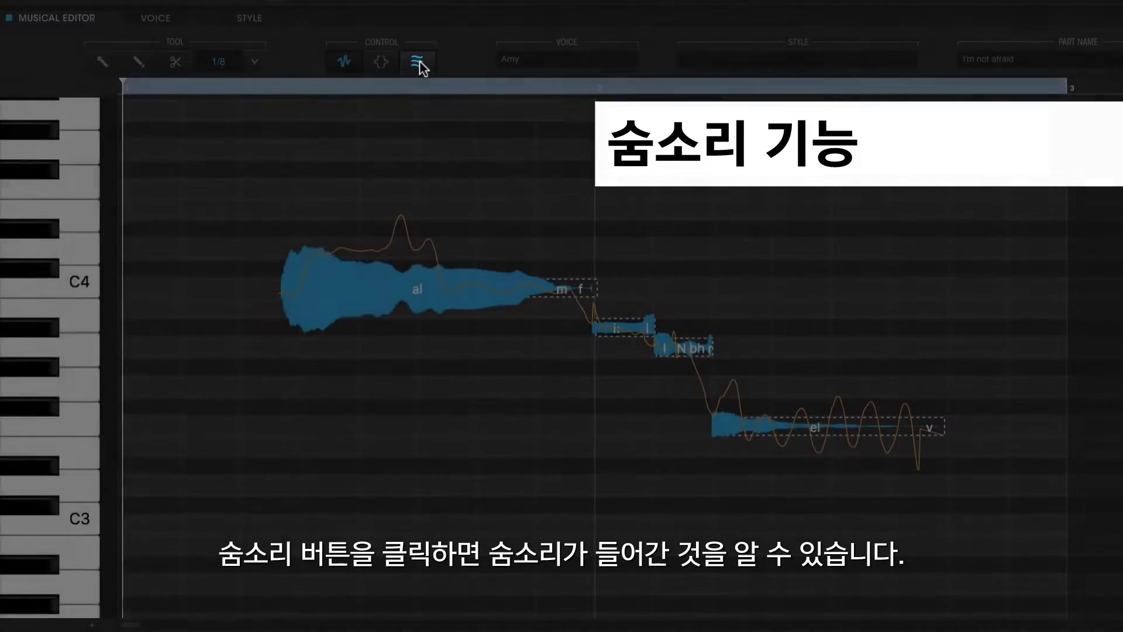
click(419, 61)
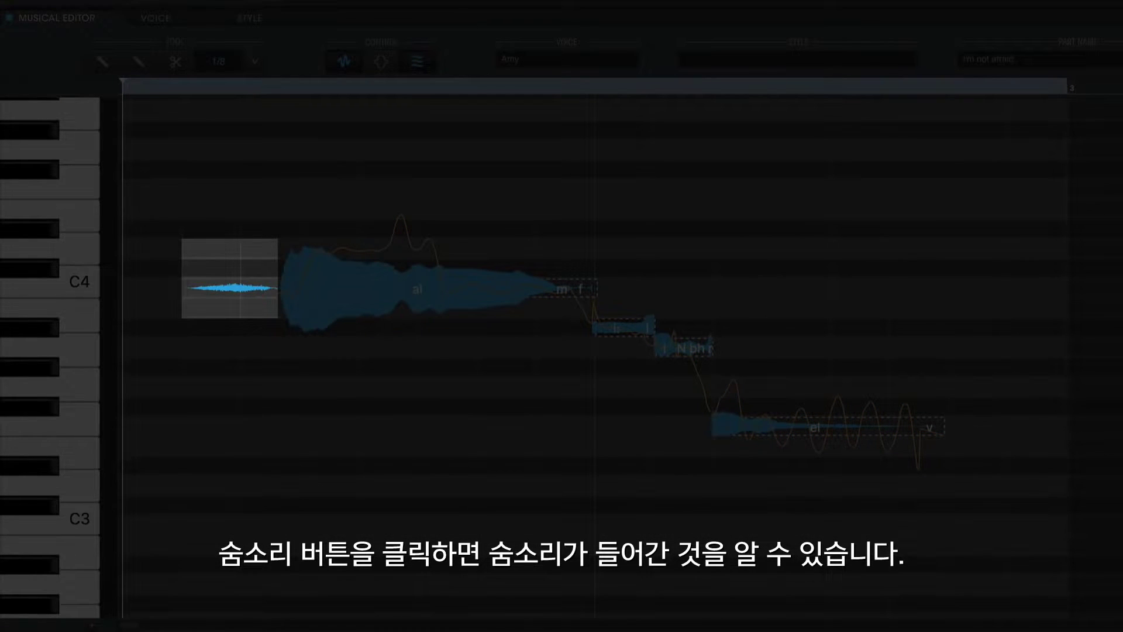
key(space)
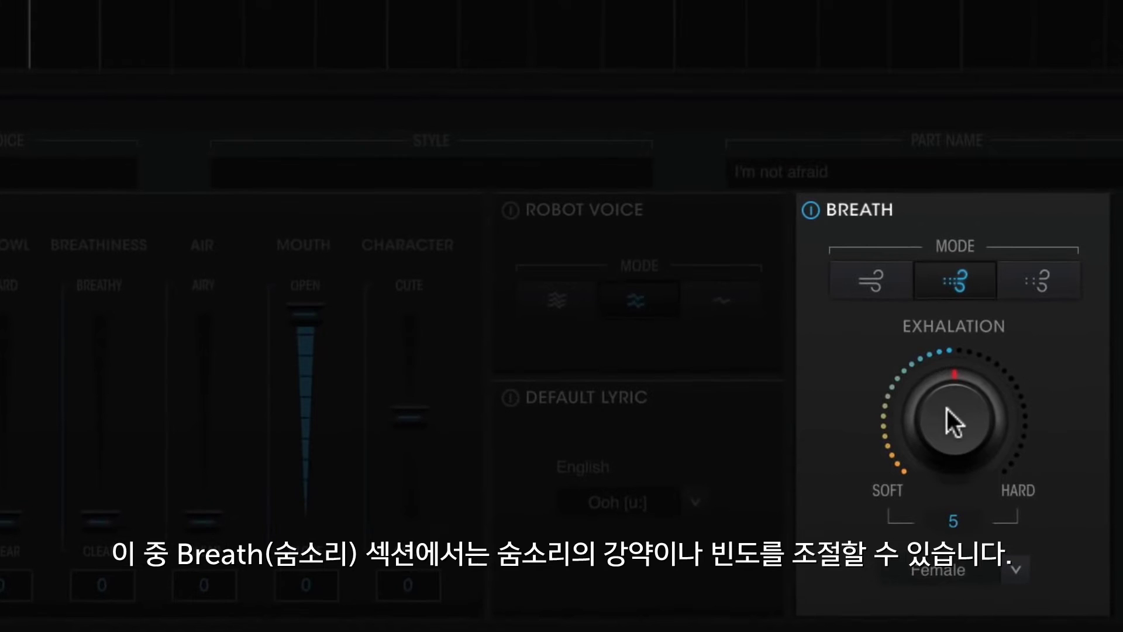
Lower the phrase's breath exhalation to 3 and play it back
drag(954, 418, 954, 453)
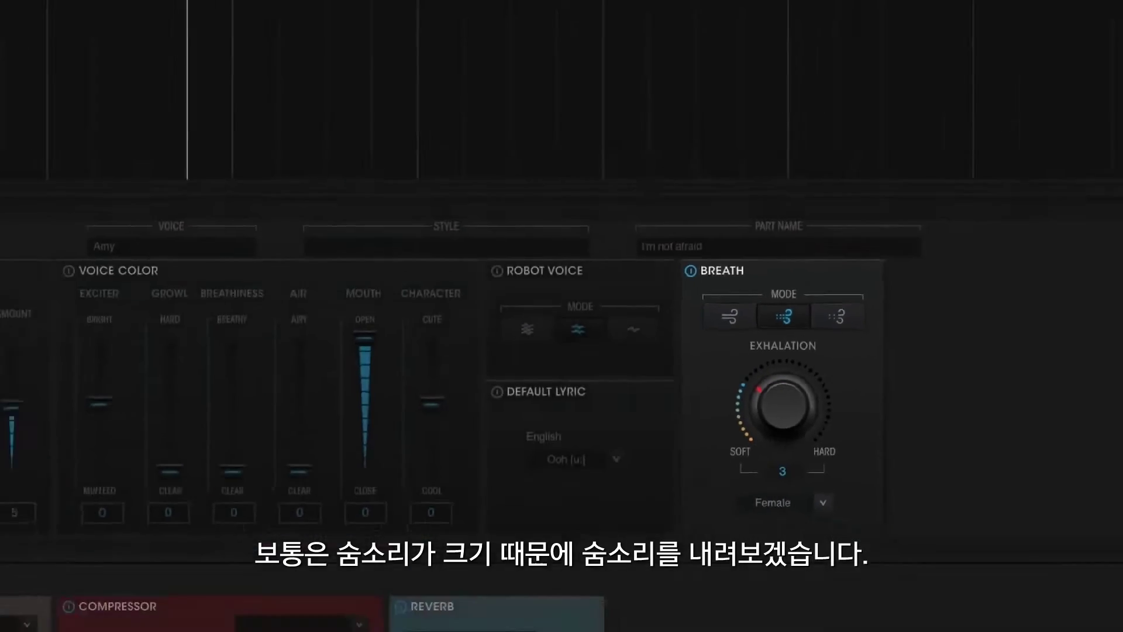
key(space)
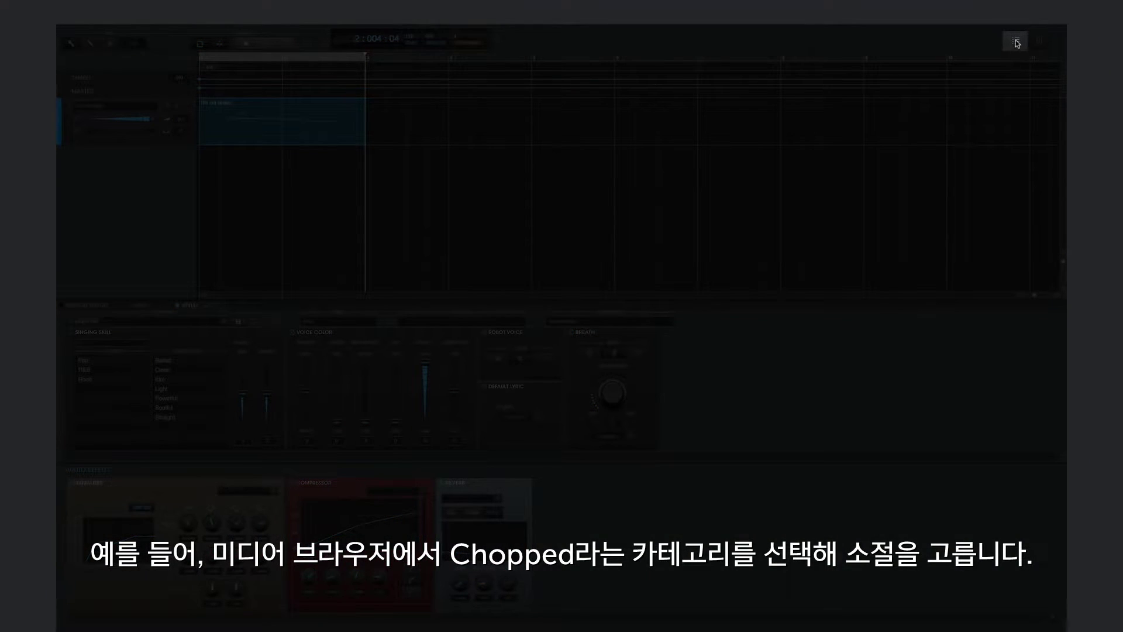
Add the Chris Chopped phrase "Wow" at bar 4 and the Amy Robotic phrase "You" at bar 6, each on a new track
click(1016, 41)
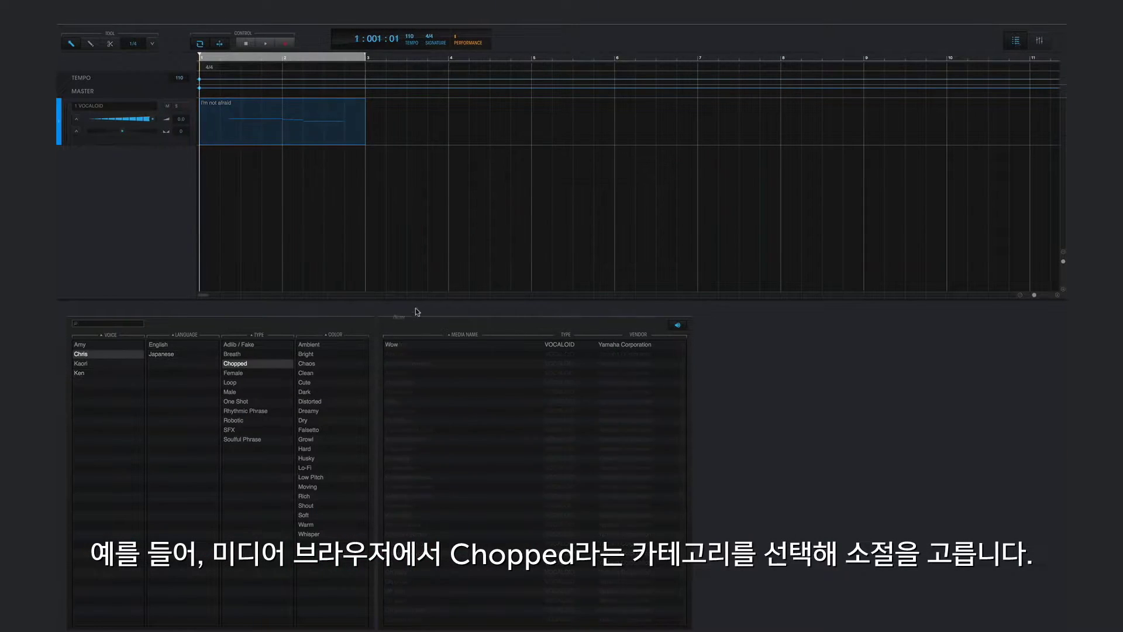
drag(391, 345, 459, 228)
key(space)
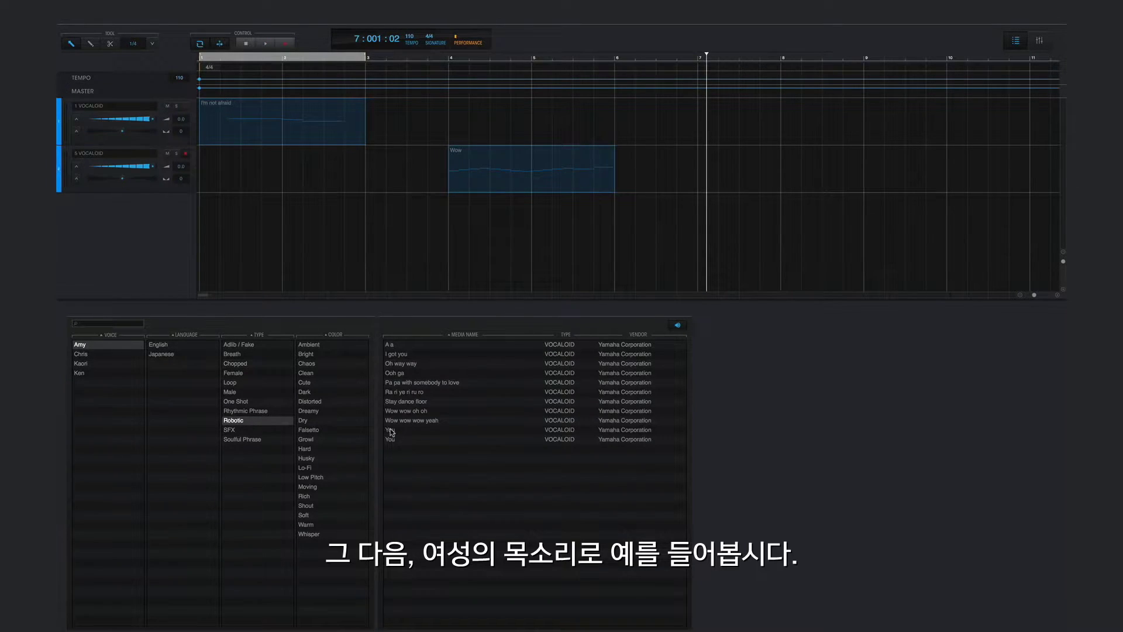
drag(391, 433, 621, 251)
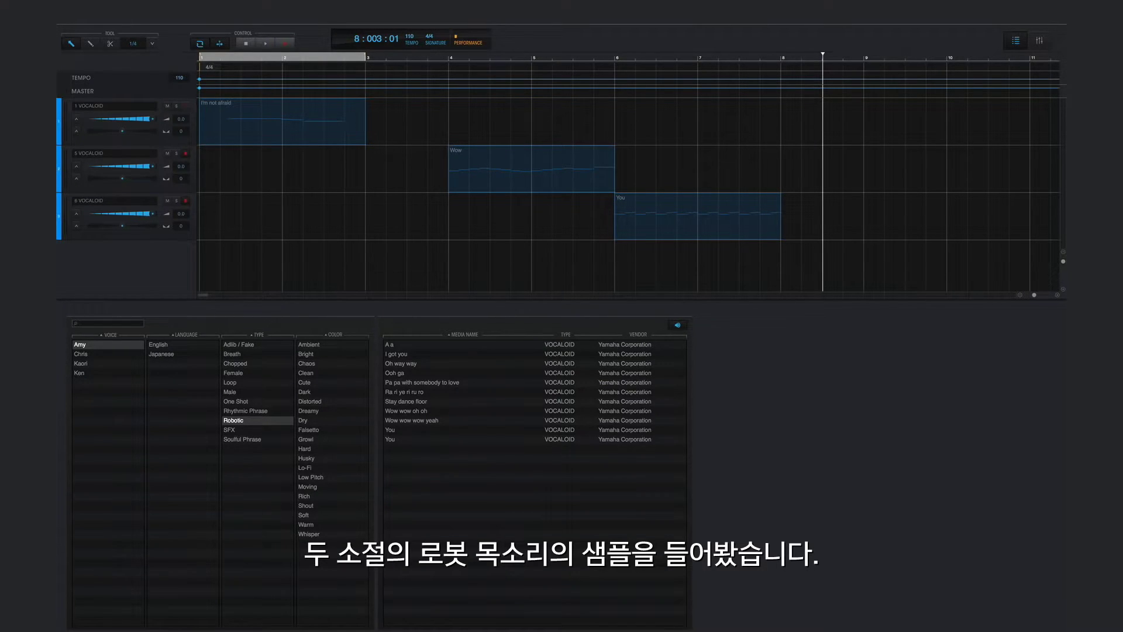
Open the "Wow" phrase's style settings, play it back and lower the Air voice color to 0
double_click(531, 169)
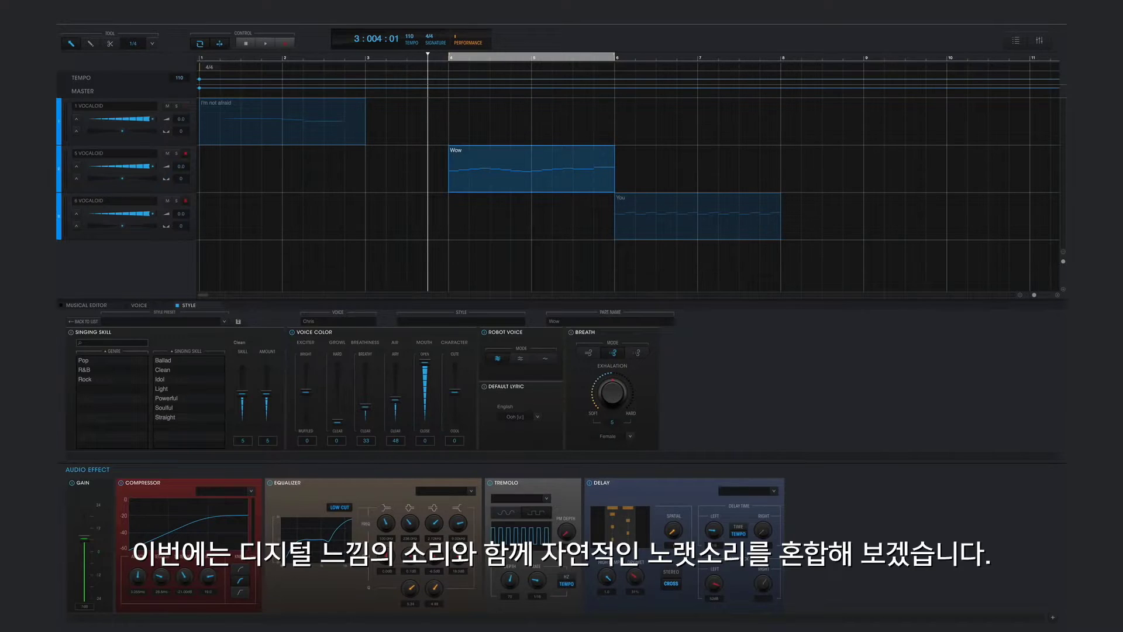
key(space)
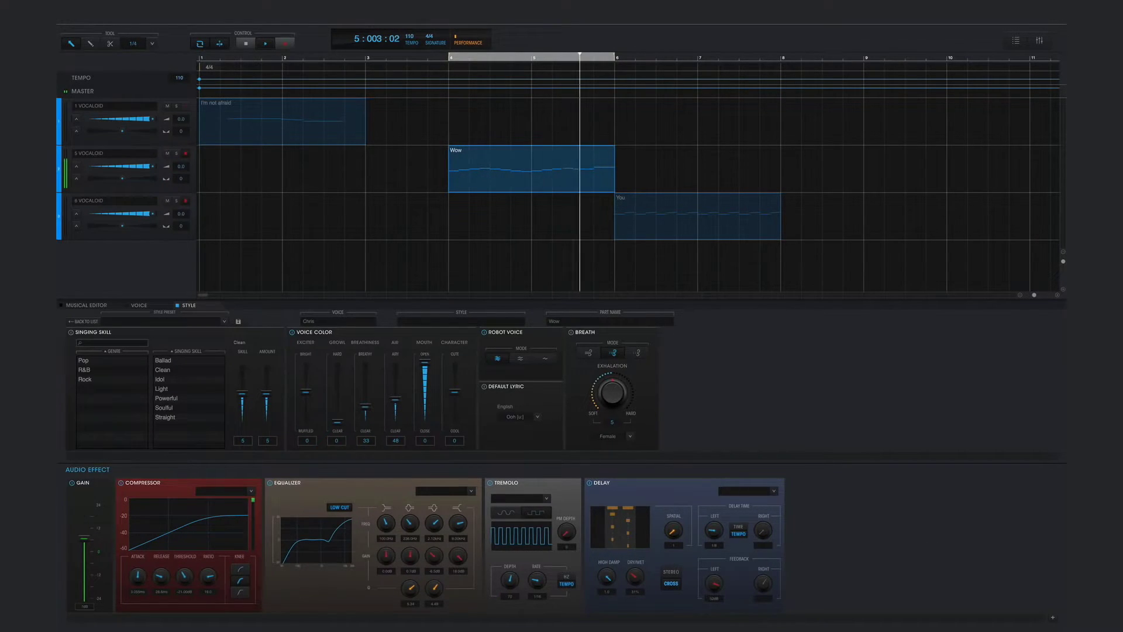
key(space)
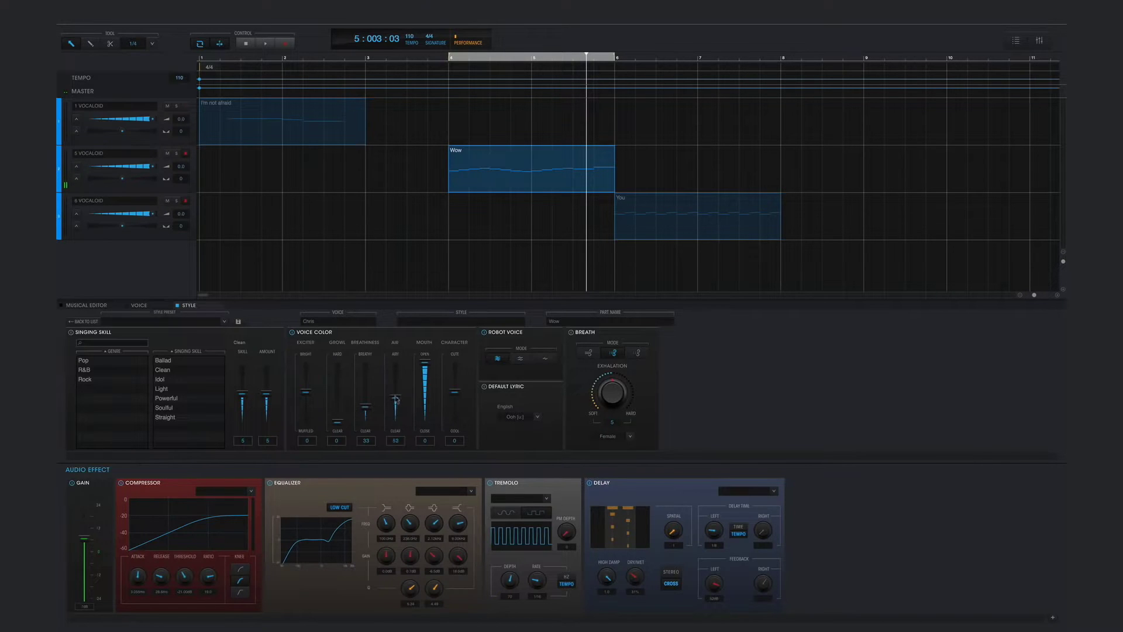
mouse_move(396, 400)
mouse_down()
mouse_move(396, 385)
mouse_move(395, 422)
mouse_up()
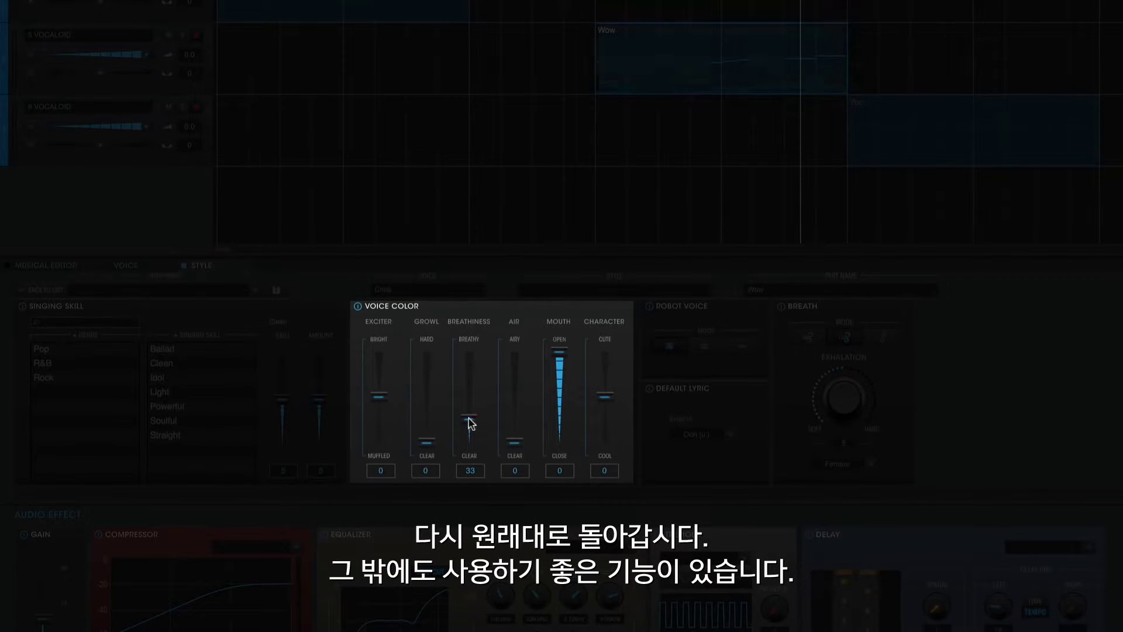
Return the "Wow" phrase's Breathiness to 0, lower its Character voice color towards Cool and play the phrase back
drag(468, 418, 470, 460)
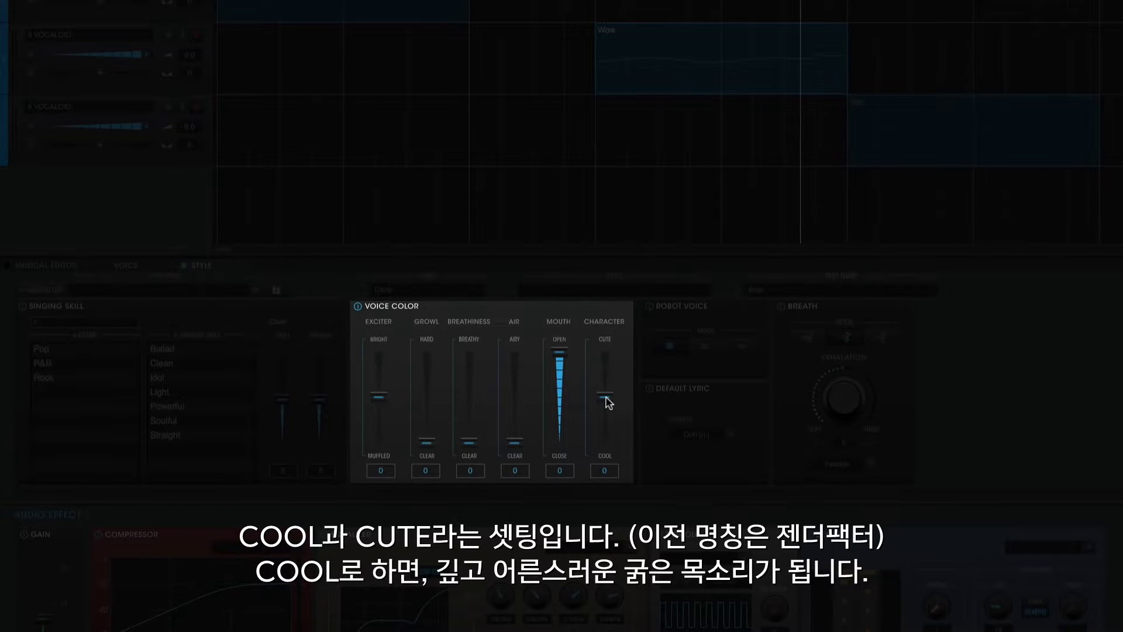
drag(609, 403, 607, 431)
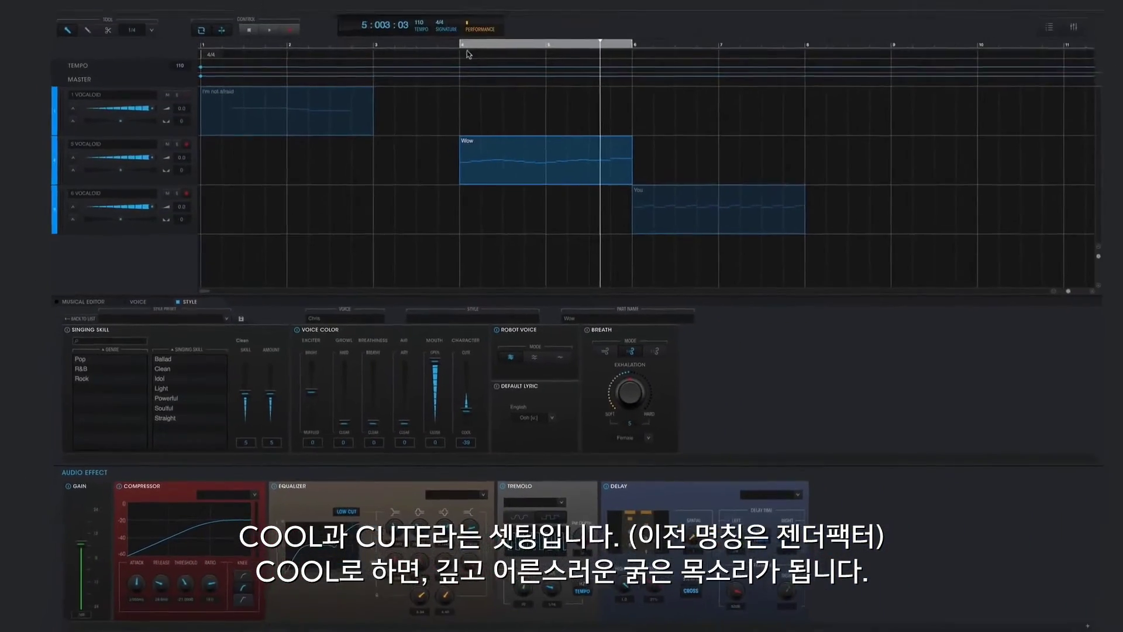
click(452, 55)
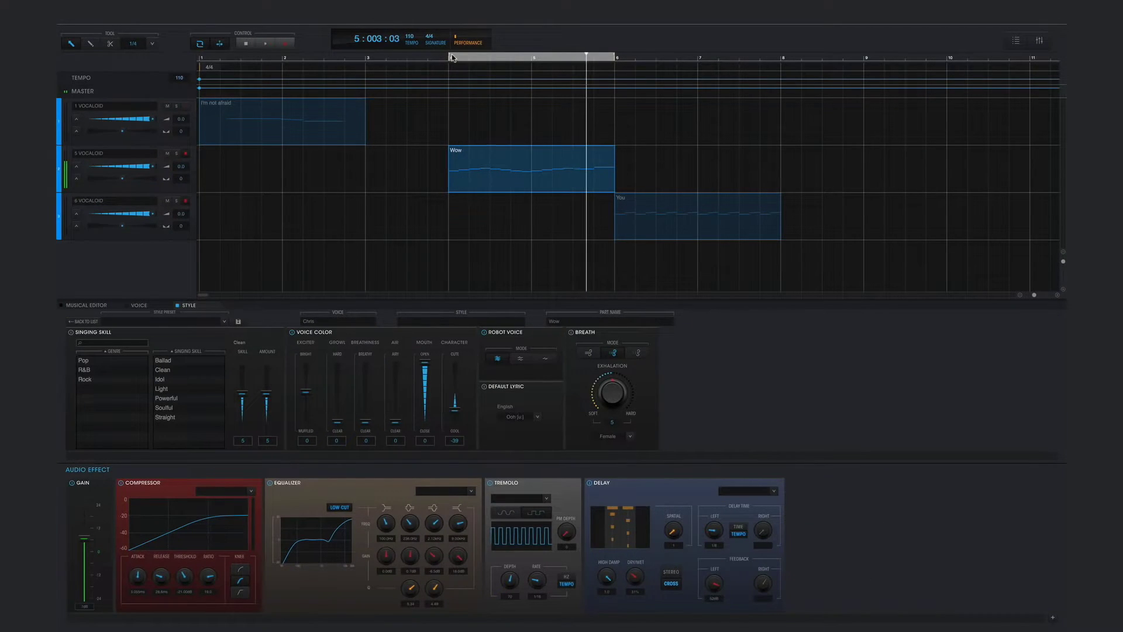
key(space)
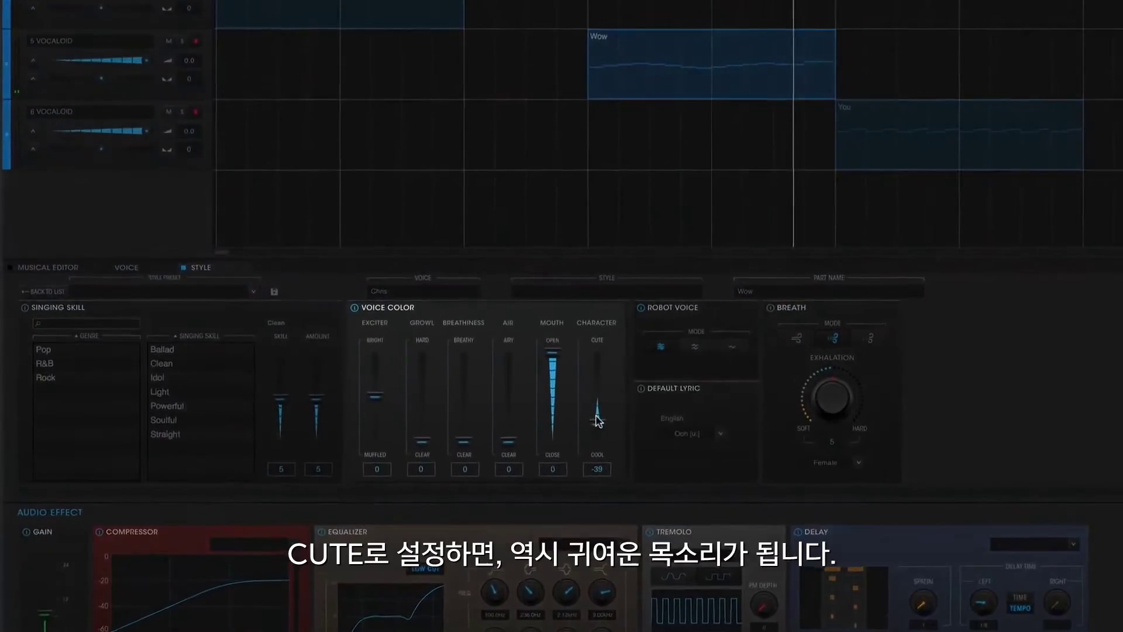
Raise the "Wow" phrase's Character voice color towards Cute and play the phrase back
drag(597, 420, 598, 370)
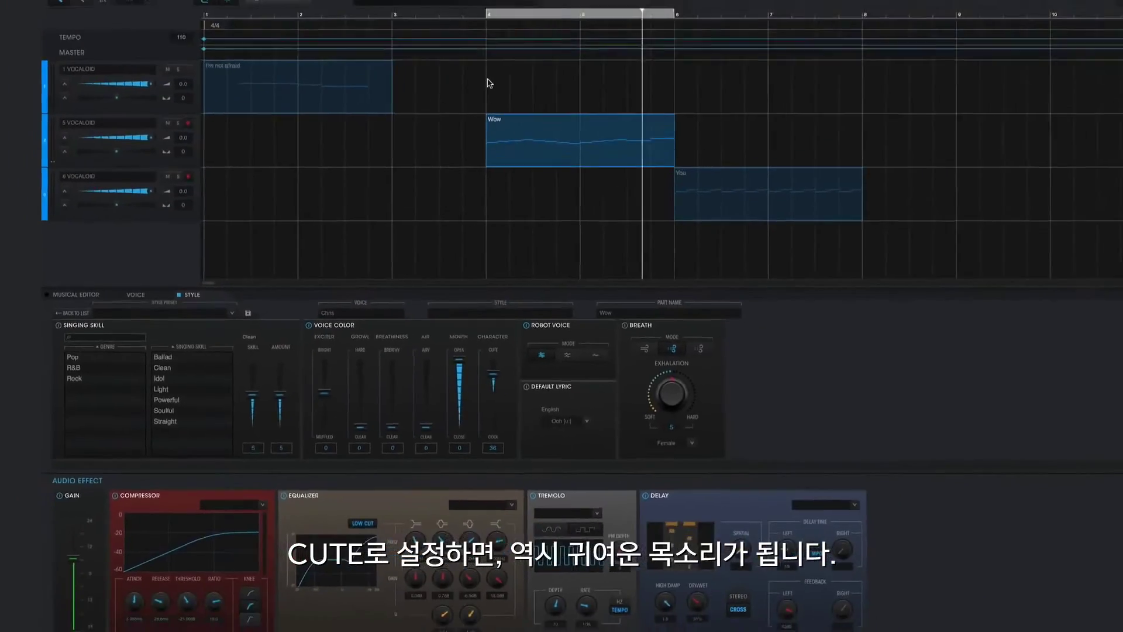
click(492, 14)
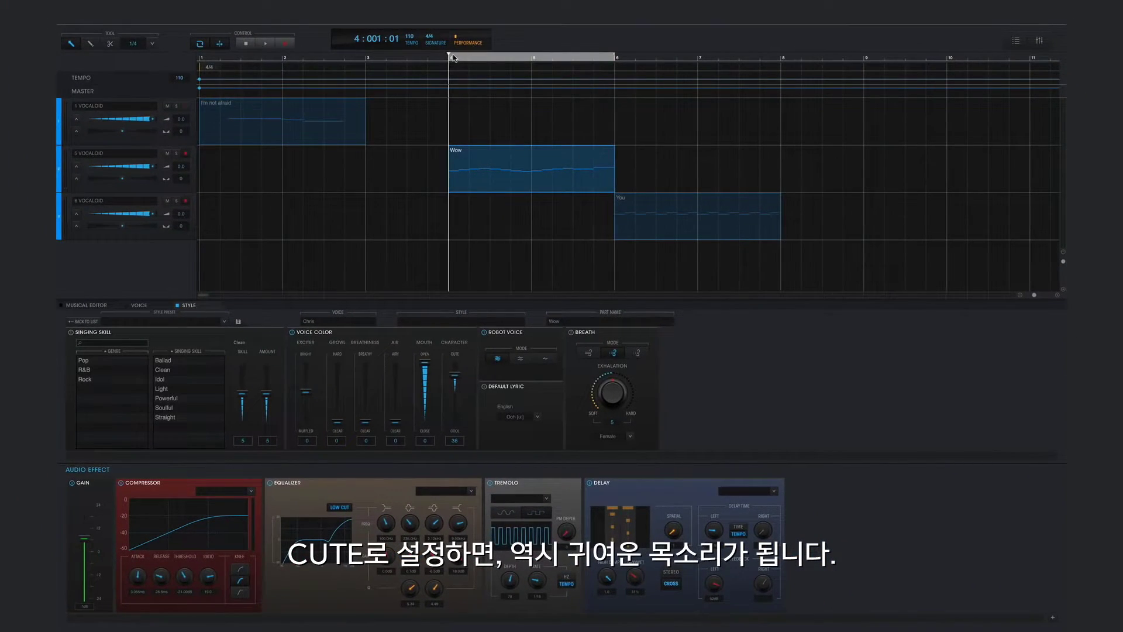
key(space)
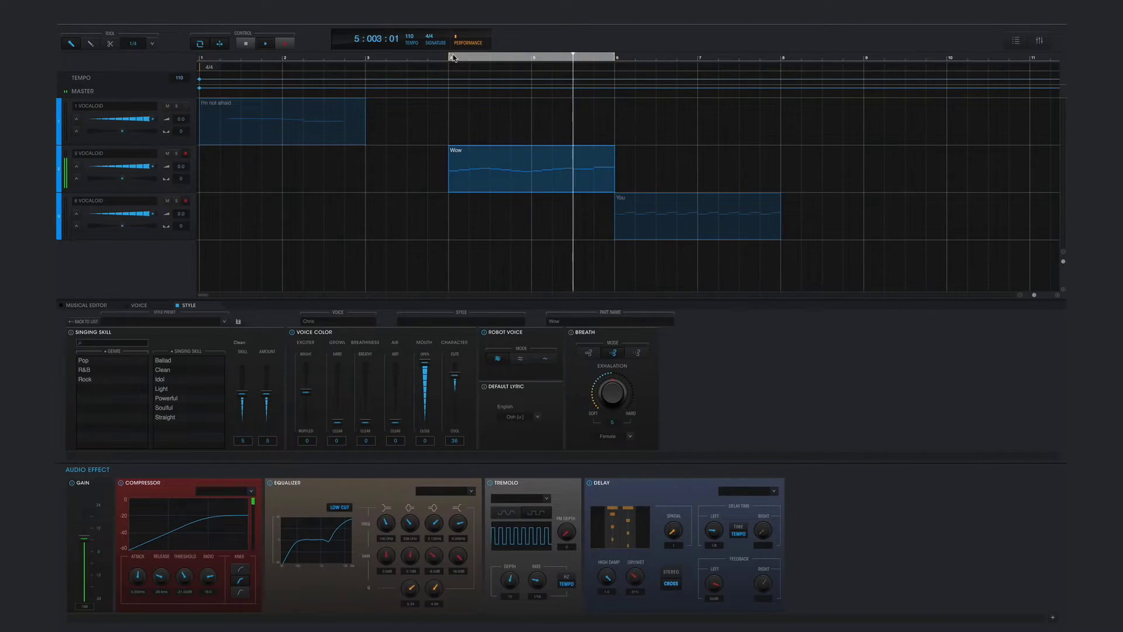
key(space)
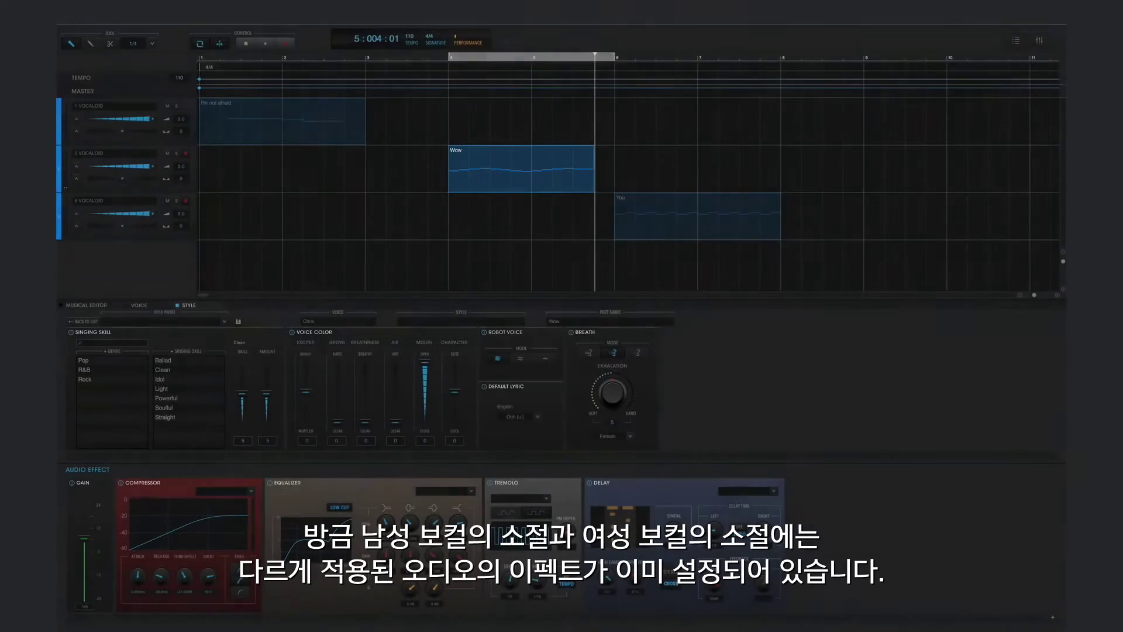
Compare the audio effect chains of the "Wow" and "You" phrases
click(641, 219)
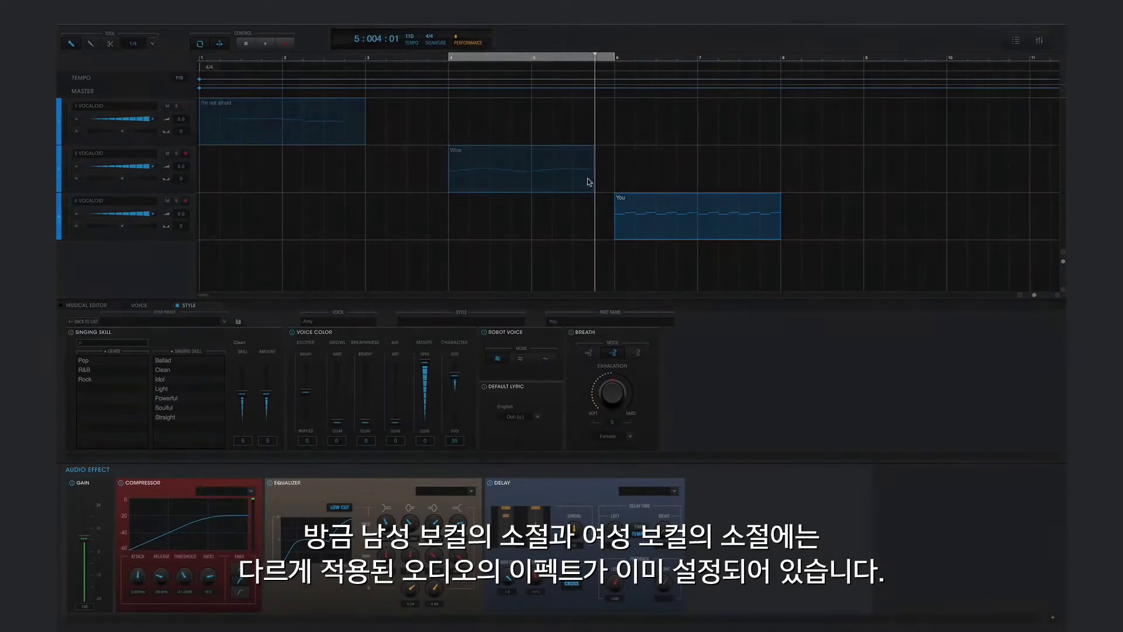
click(577, 172)
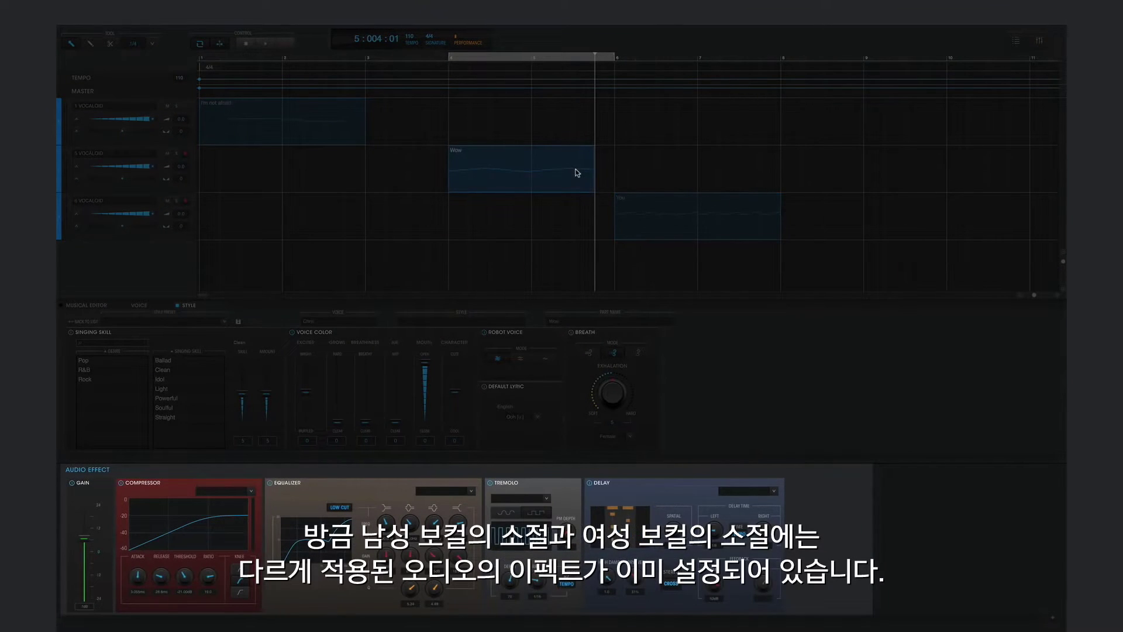
click(629, 211)
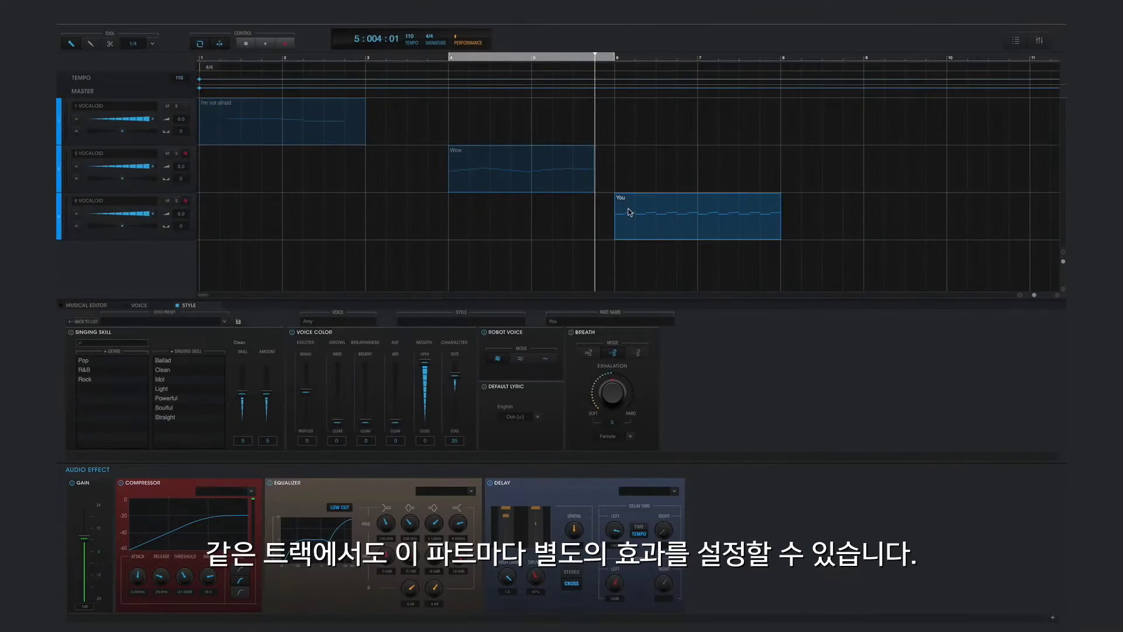
Move the "You" phrase onto the "Wow" phrase's track and check that each part has its own audio effects
drag(629, 211, 627, 181)
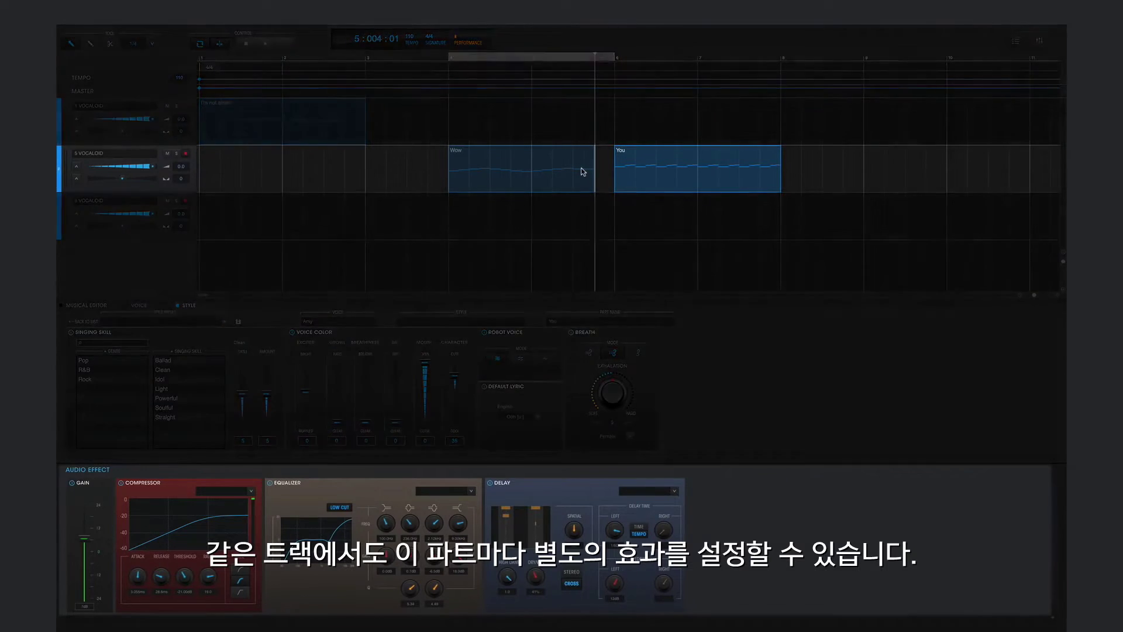
click(583, 170)
click(636, 165)
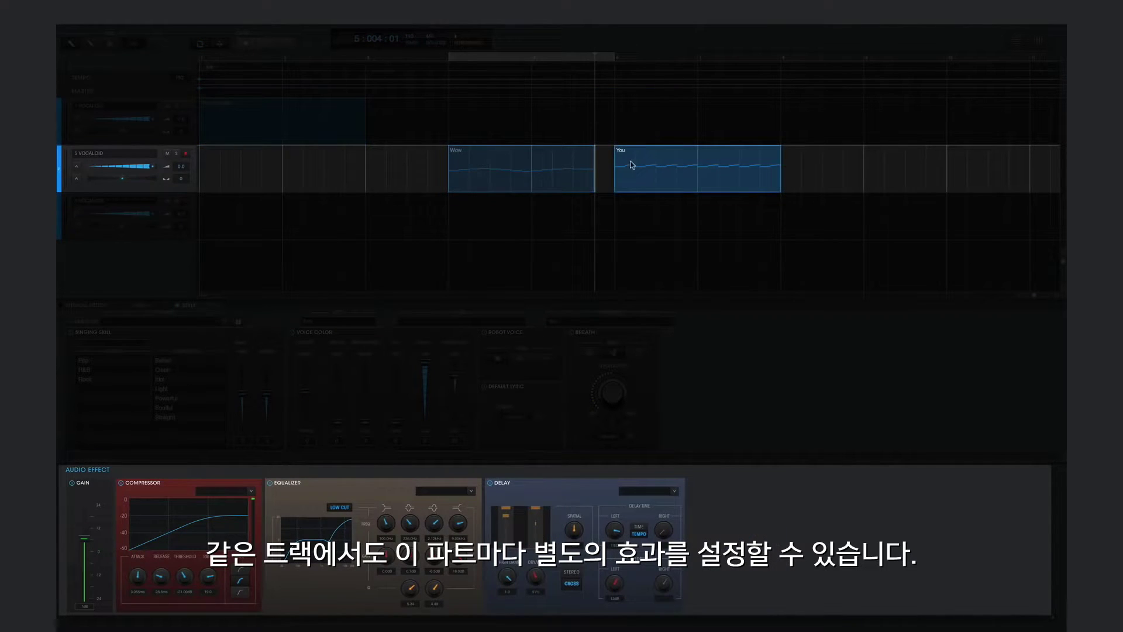
click(583, 166)
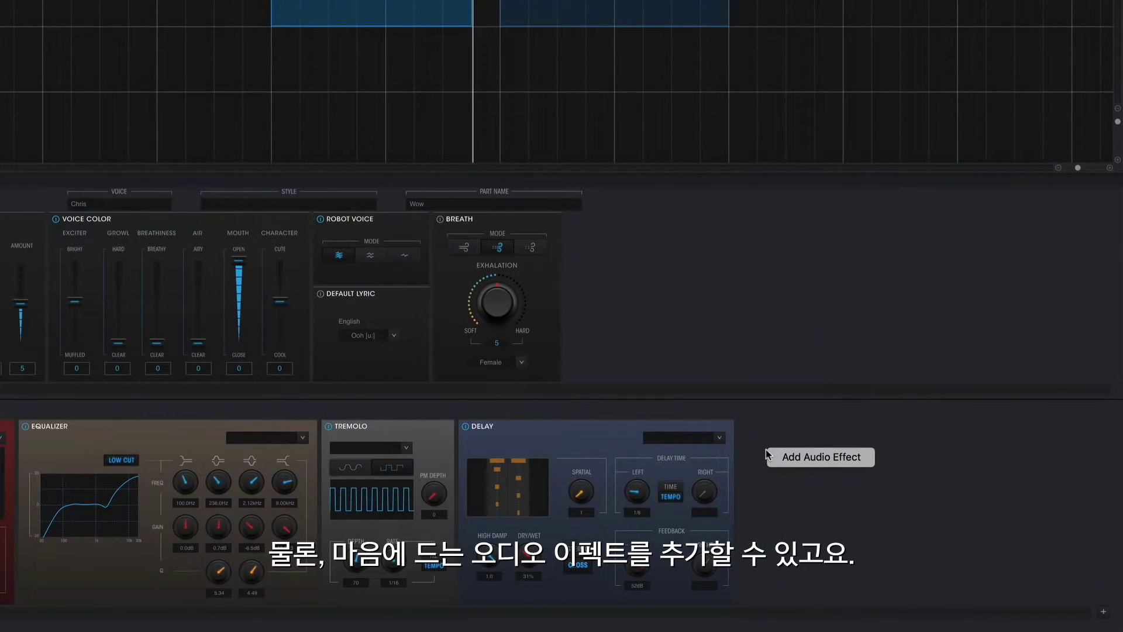
Add a Reverb audio effect to the "Wow" phrase and adjust the last of its knobs
click(770, 455)
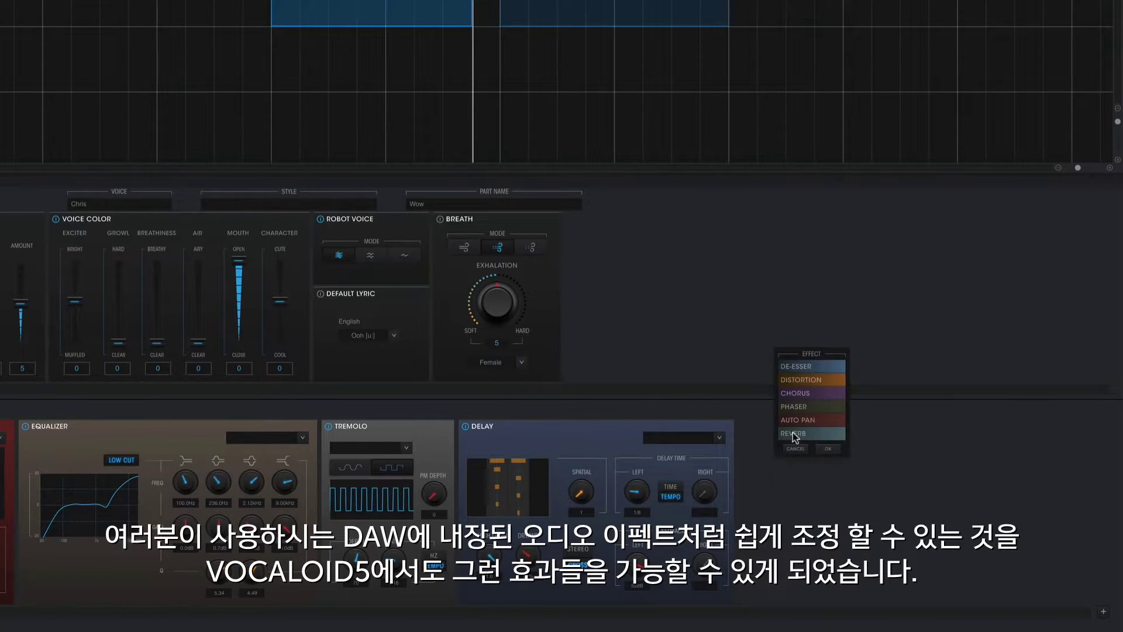
click(794, 433)
click(828, 449)
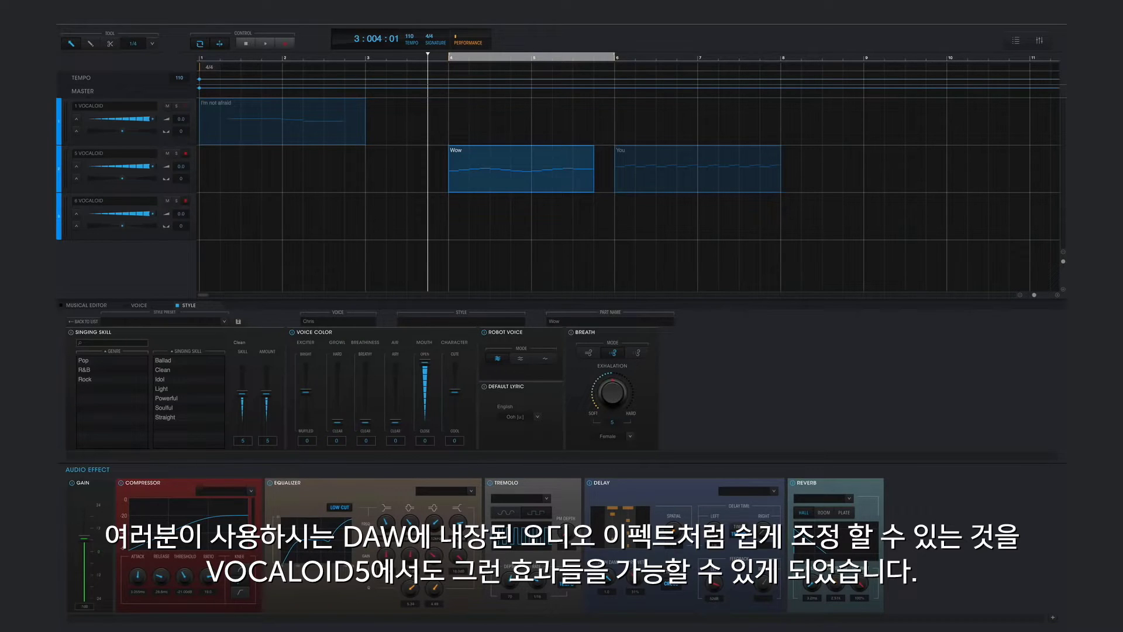
drag(859, 581, 871, 630)
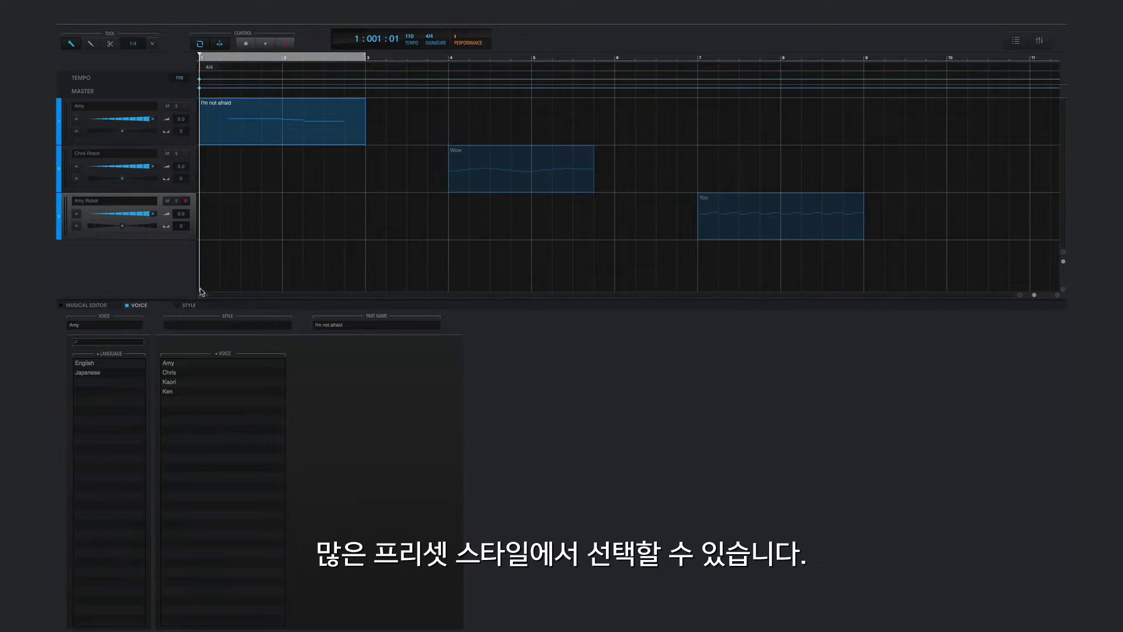
Open the style settings of the "I'm not afraid" phrase
click(199, 306)
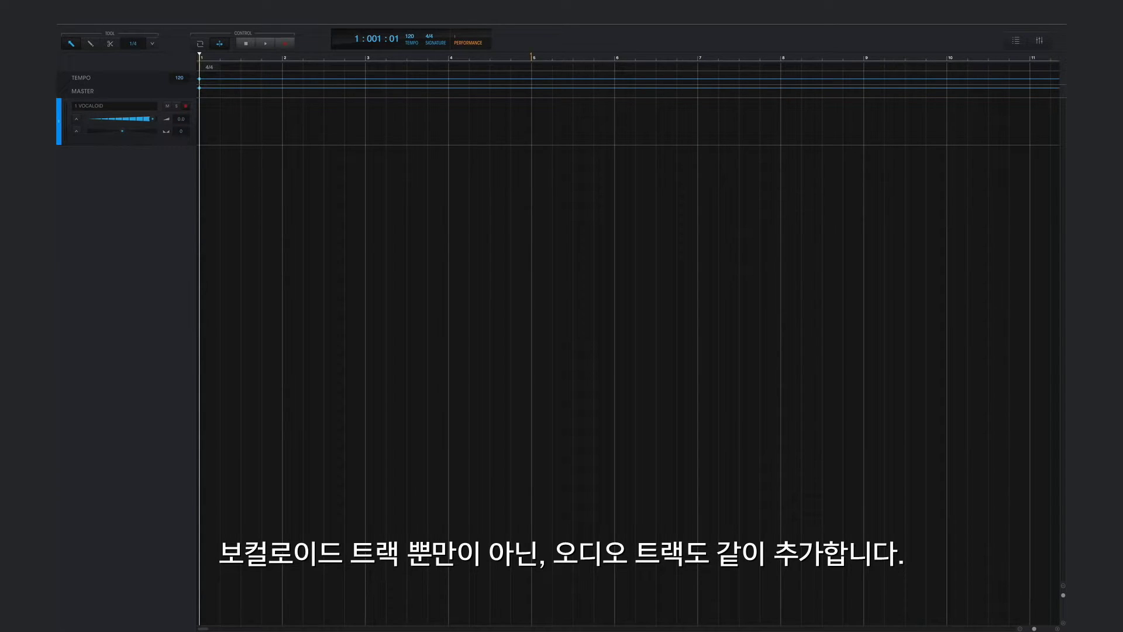
Add an audio track to the new project and import the Trap 4 Bars [126] WAV file at bar 1
ctrl+click(114, 179)
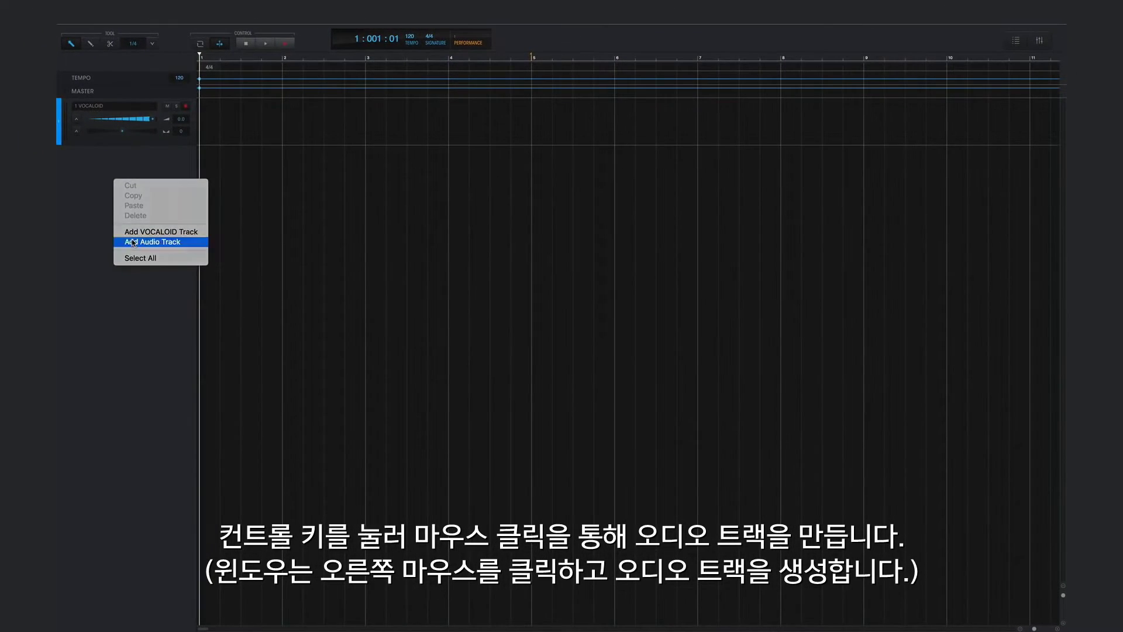
click(133, 242)
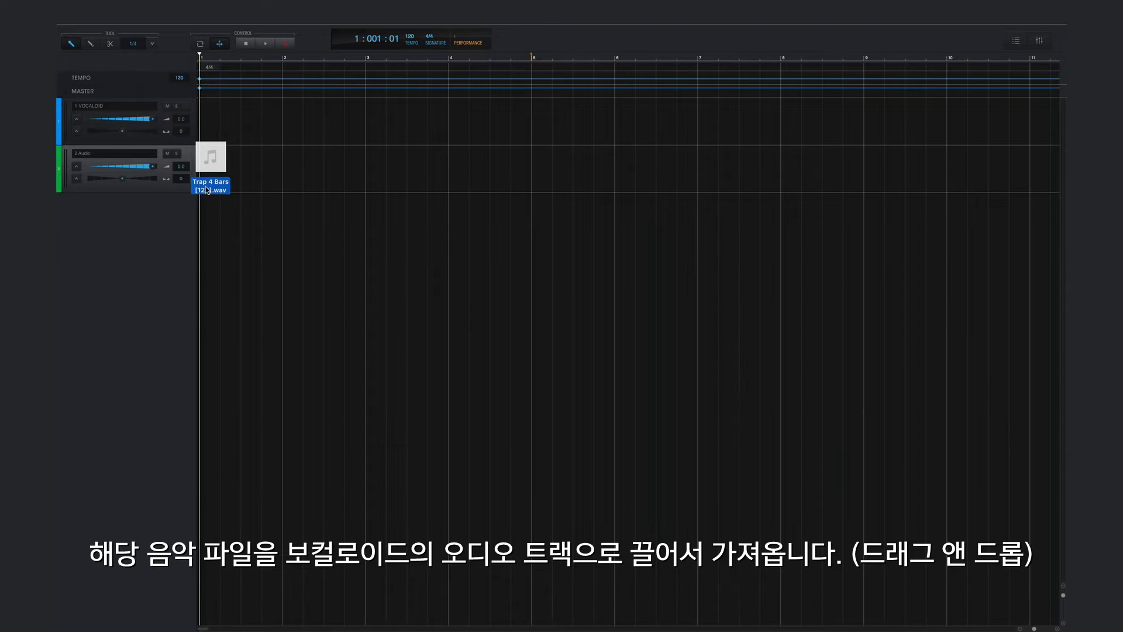
drag(207, 189, 205, 191)
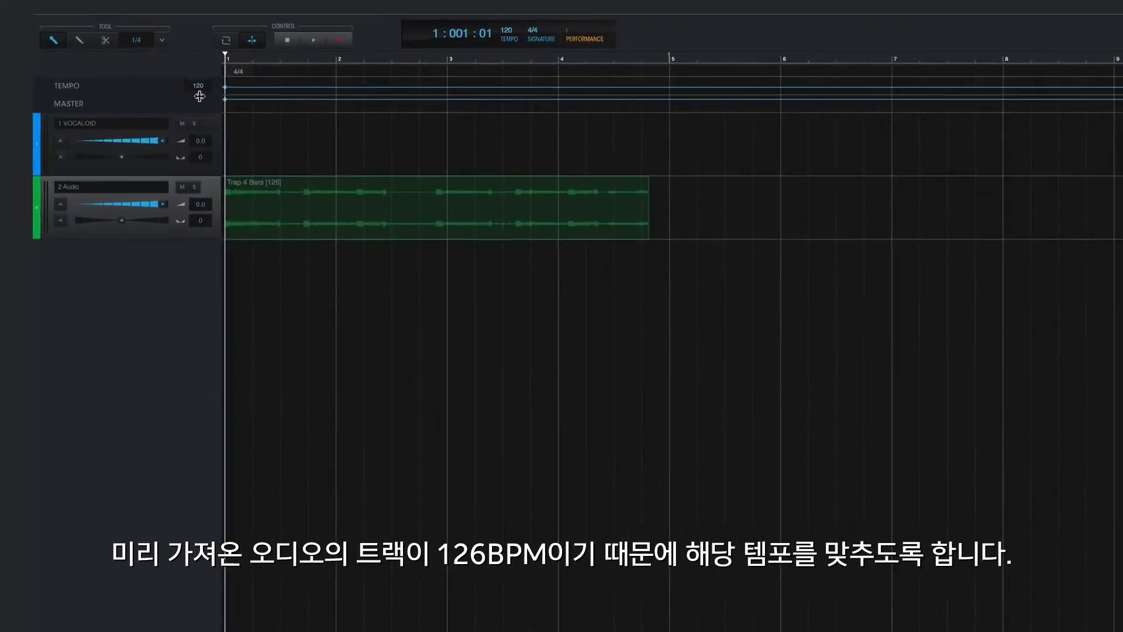
Set the project tempo to 126 BPM and play the imported beat back
double_click(179, 77)
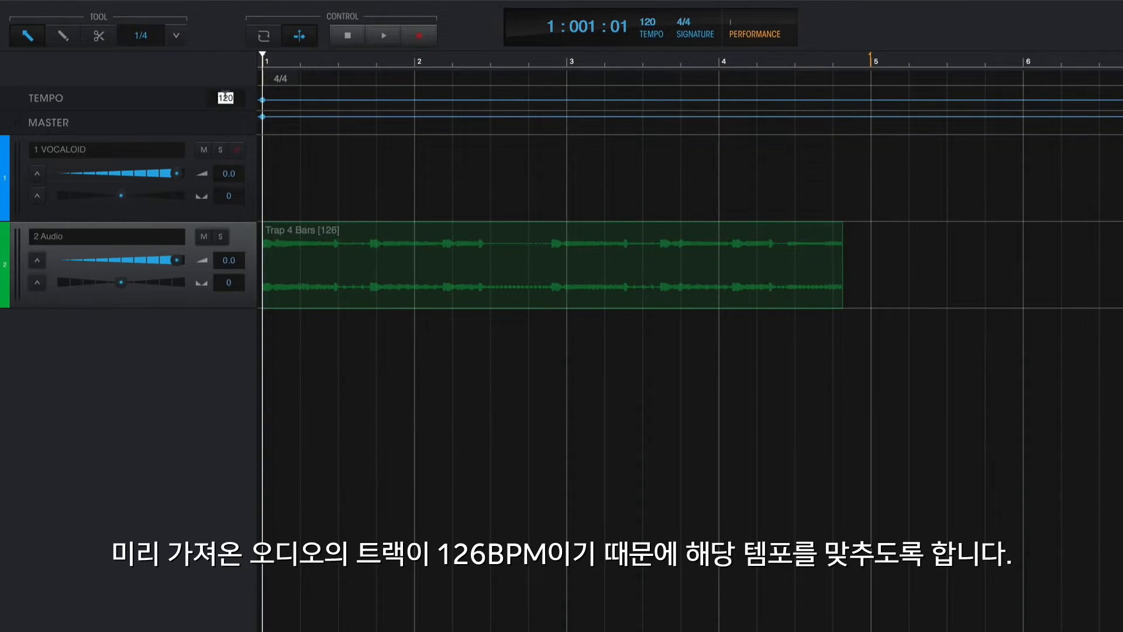
text(126)
key(Return)
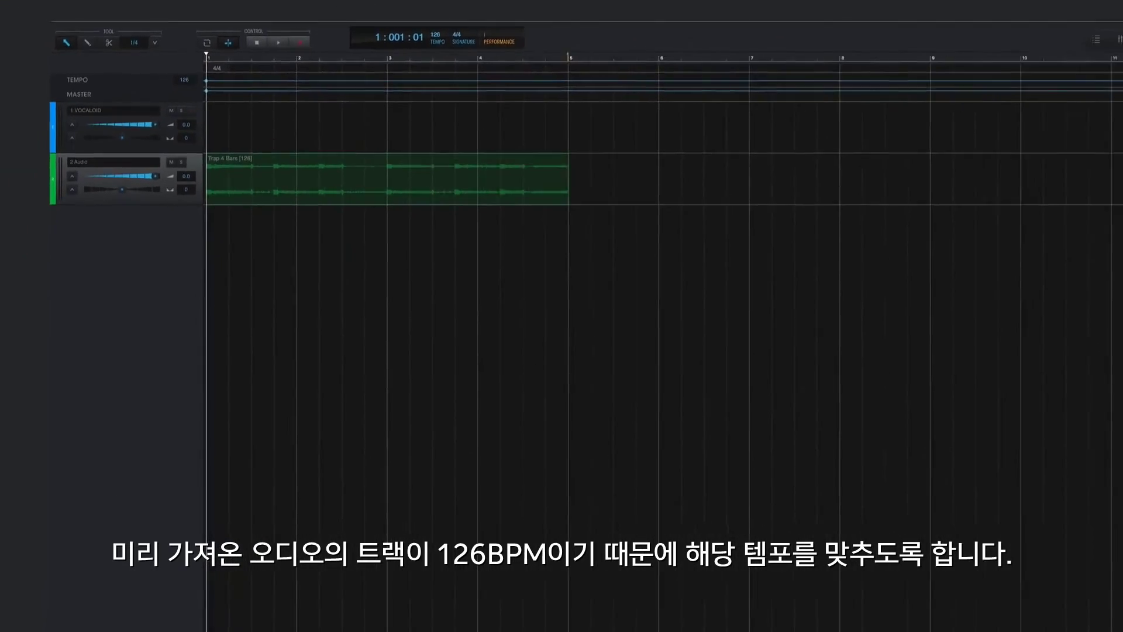
key(space)
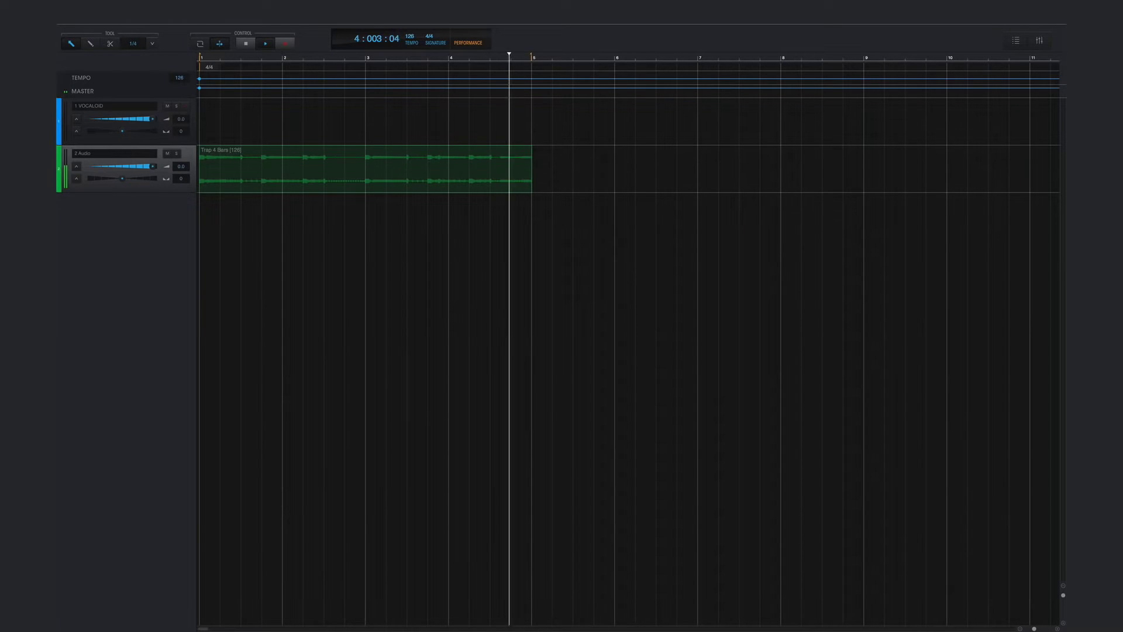
key(space)
Rename the audio track as Beat
double_click(127, 154)
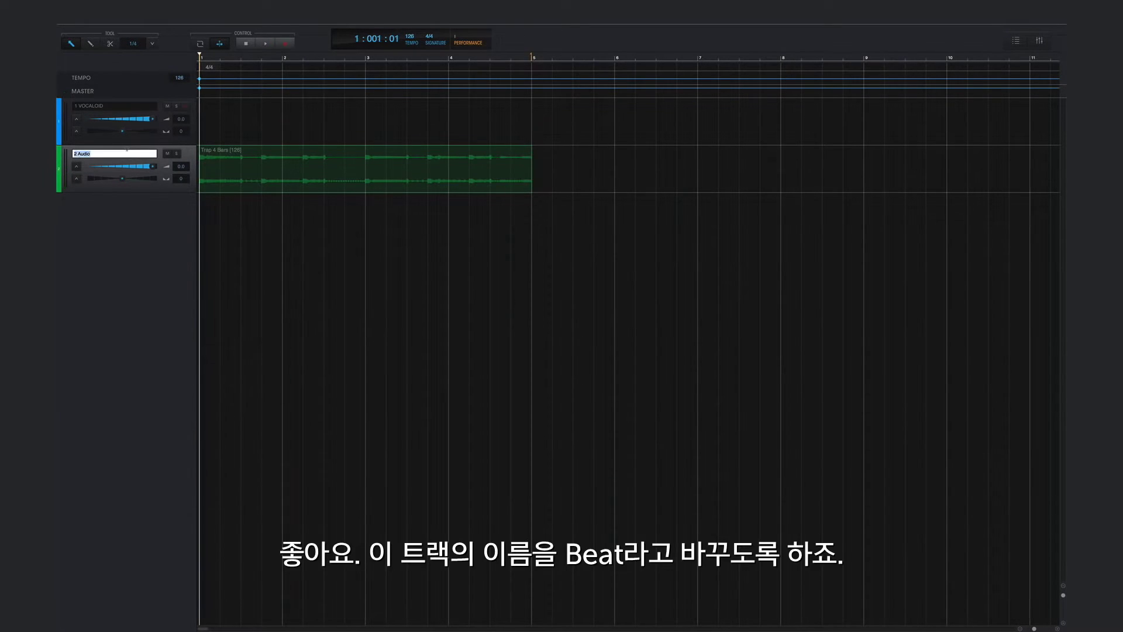
text(Beat)
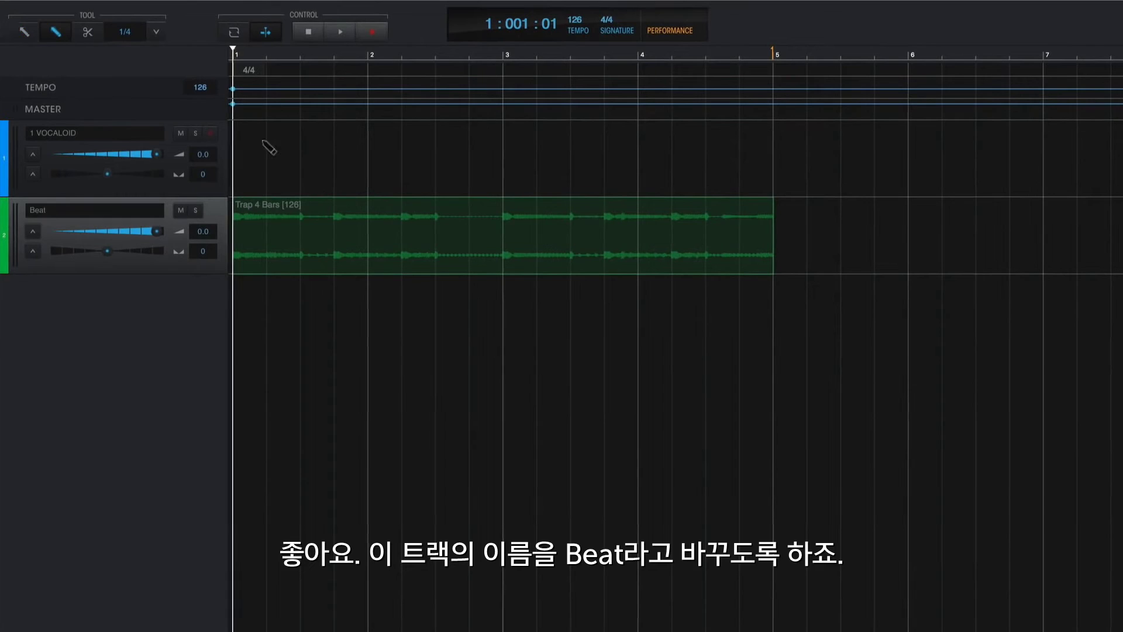
key(Return)
Draw a four-bar part on the VOCALOID track from bar 1 to bar 5
key(1)
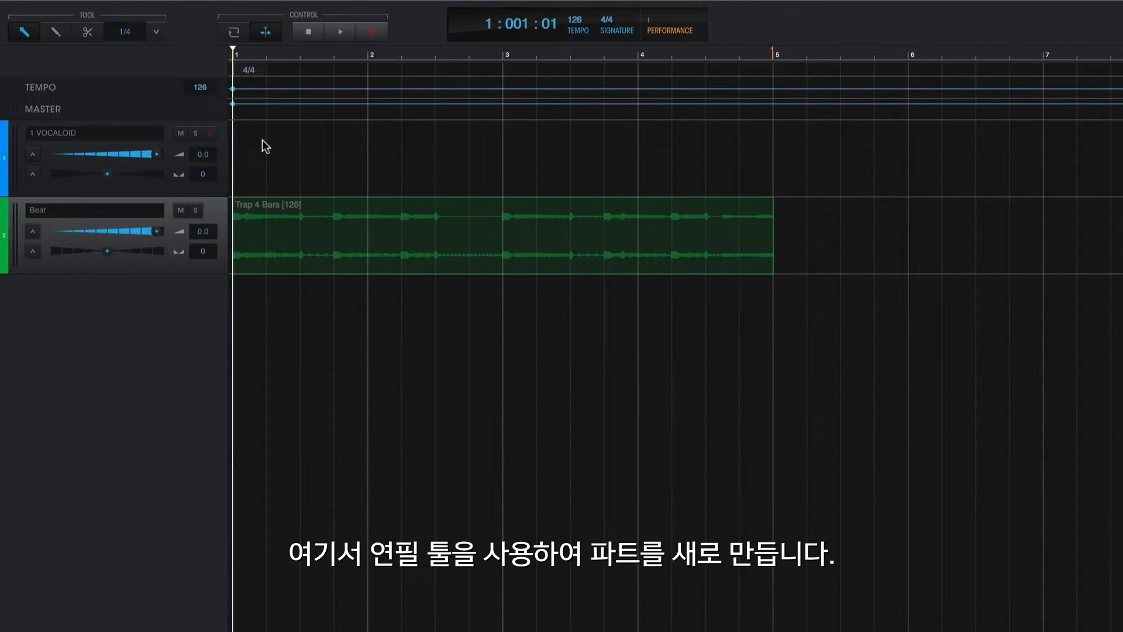
key(ctrl+2)
drag(264, 145, 770, 150)
key(1)
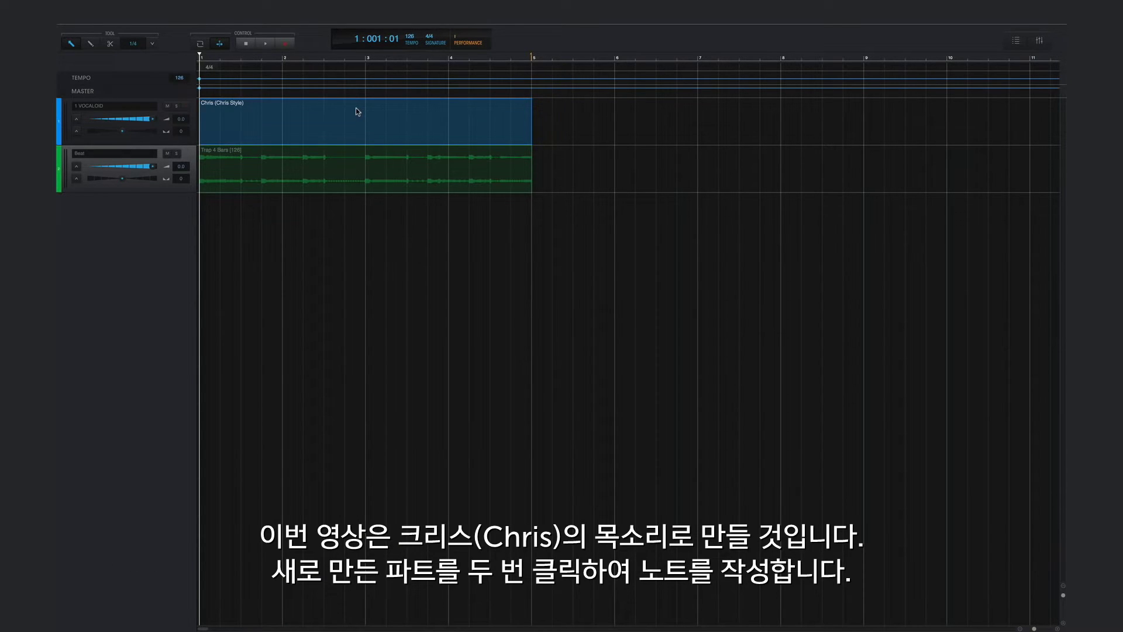
Open the new Chris part in the musical editor and audition the starting pitch F3
double_click(357, 111)
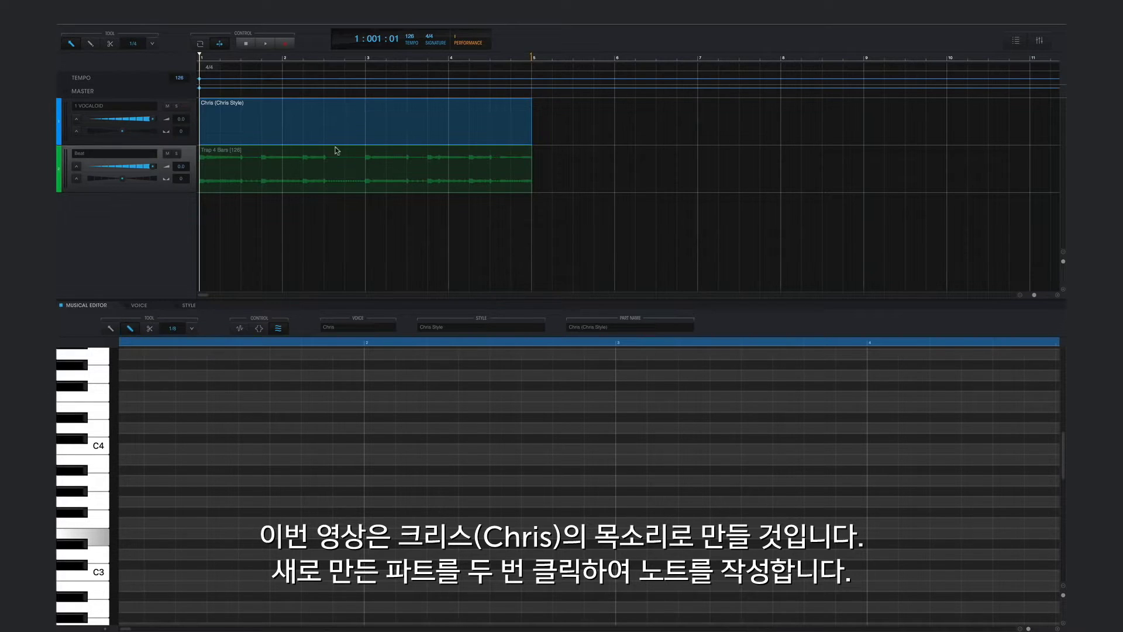
scroll(263, 474, down, 3)
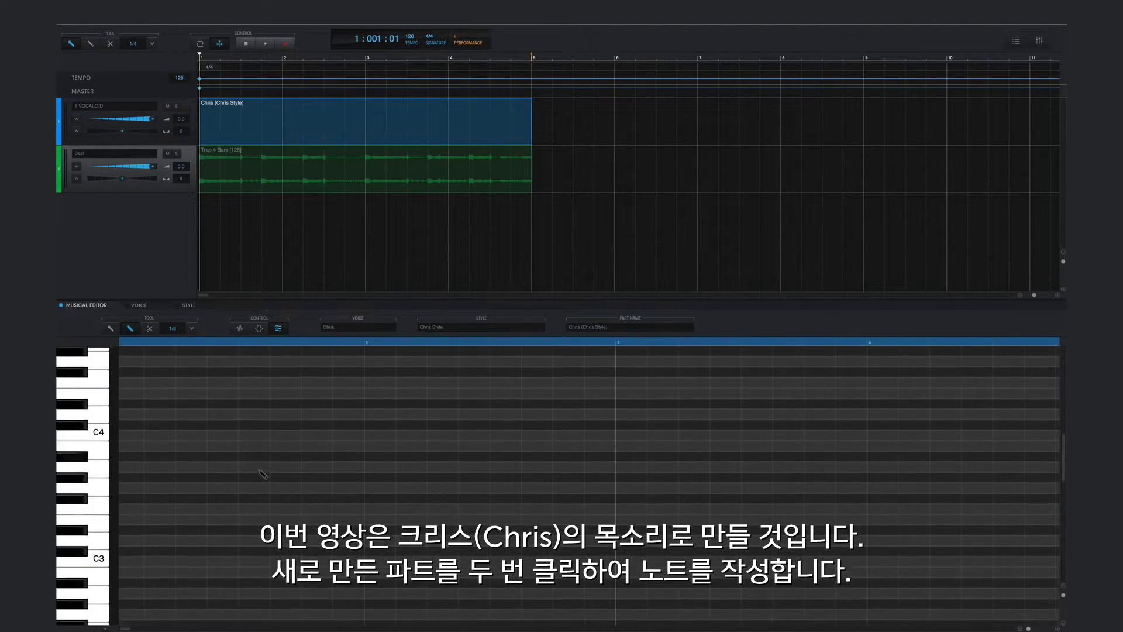
scroll(264, 475, up, 1)
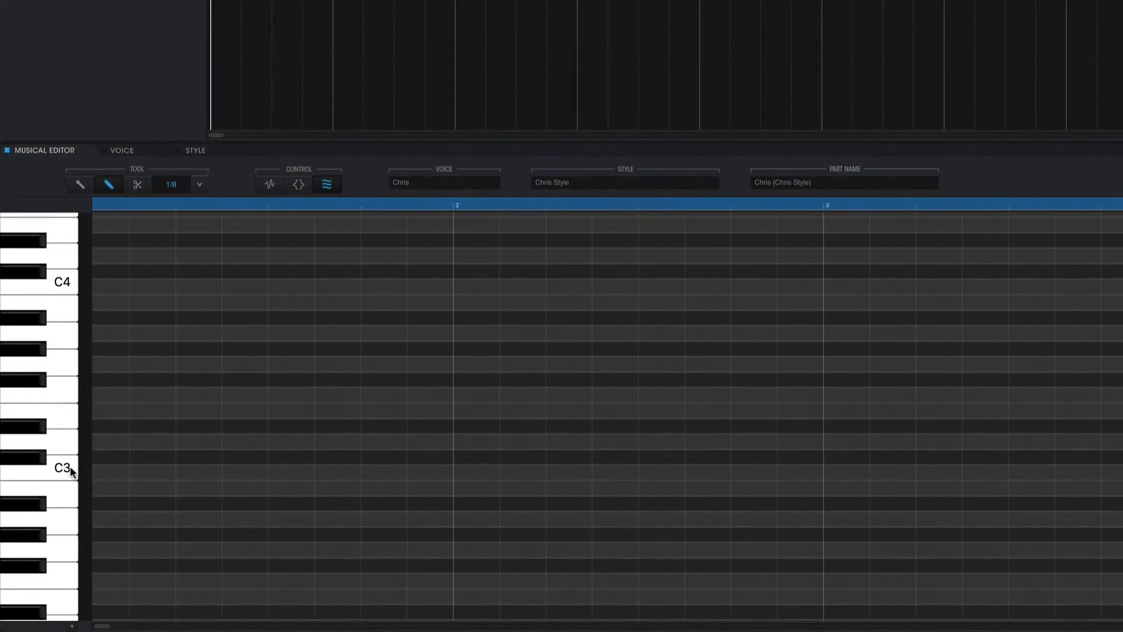
click(64, 389)
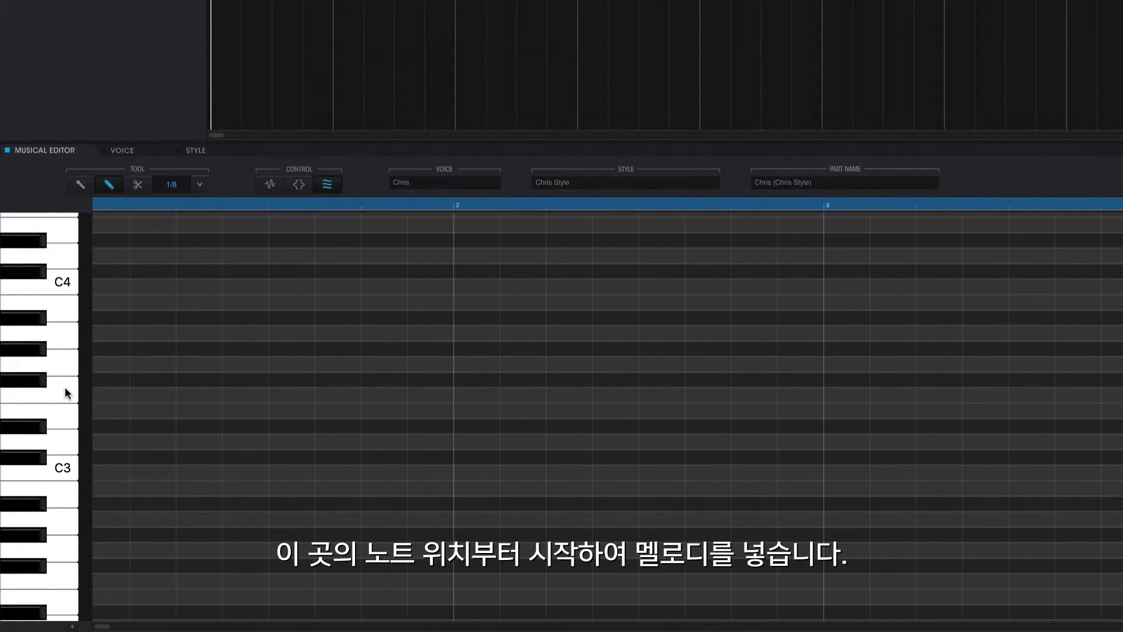
Draw a twelve-note melody from beat 4 of bar 1: three F3, one G3, three D3, three C3 and two D3 notes
click(398, 394)
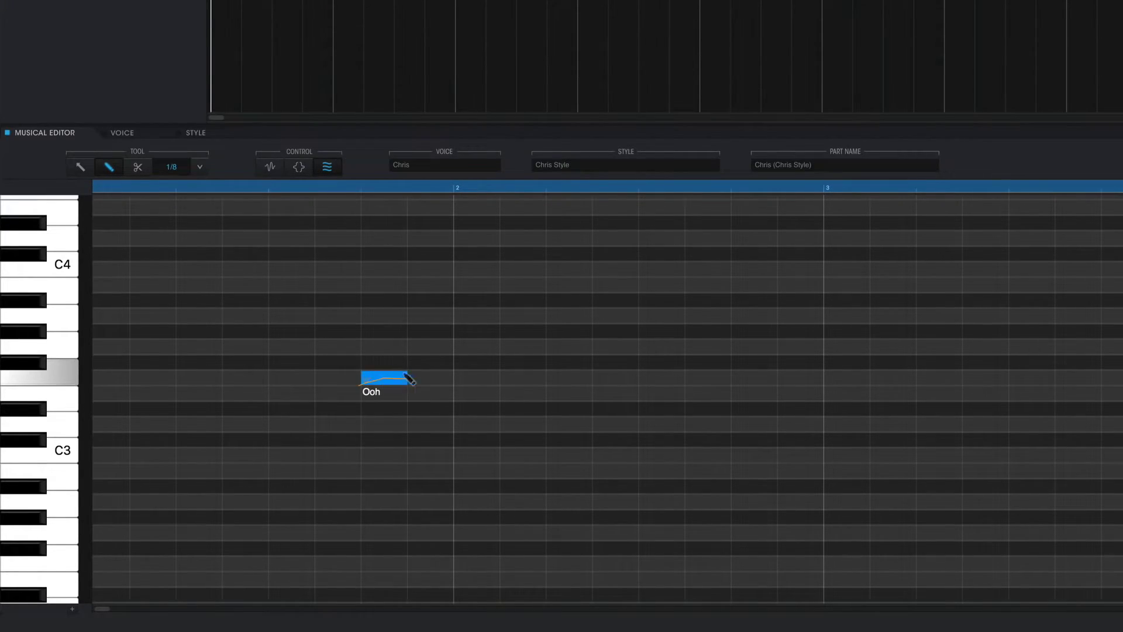
click(417, 395)
click(484, 393)
drag(489, 381, 537, 379)
click(565, 425)
click(612, 425)
click(656, 426)
click(697, 453)
drag(742, 456, 808, 456)
click(841, 456)
click(888, 424)
drag(938, 425, 990, 425)
click(512, 347)
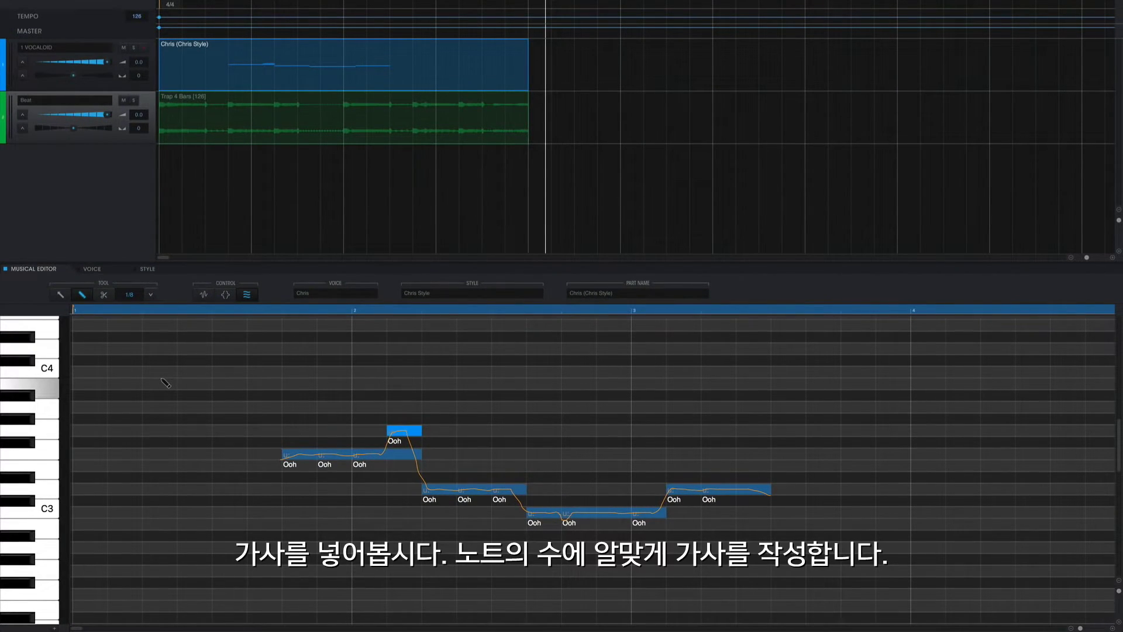
Enter the lyrics "oh so long" from the first note, extend "long" onto the G3 note with "-", and play the part back
click(60, 295)
double_click(290, 464)
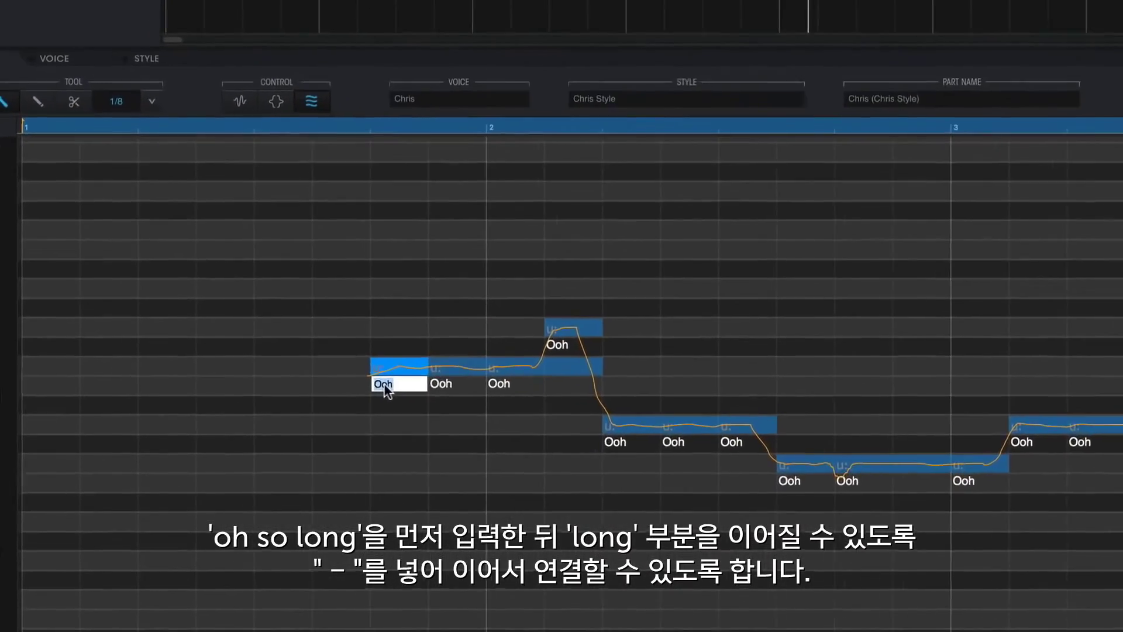
text(oh so long)
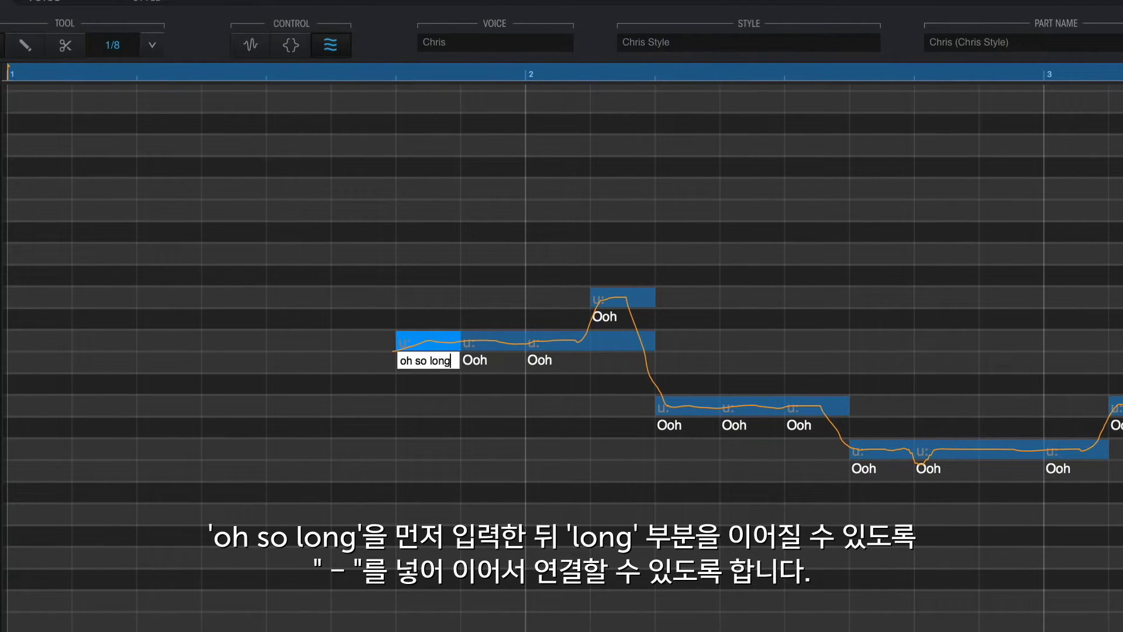
key(Return)
double_click(541, 361)
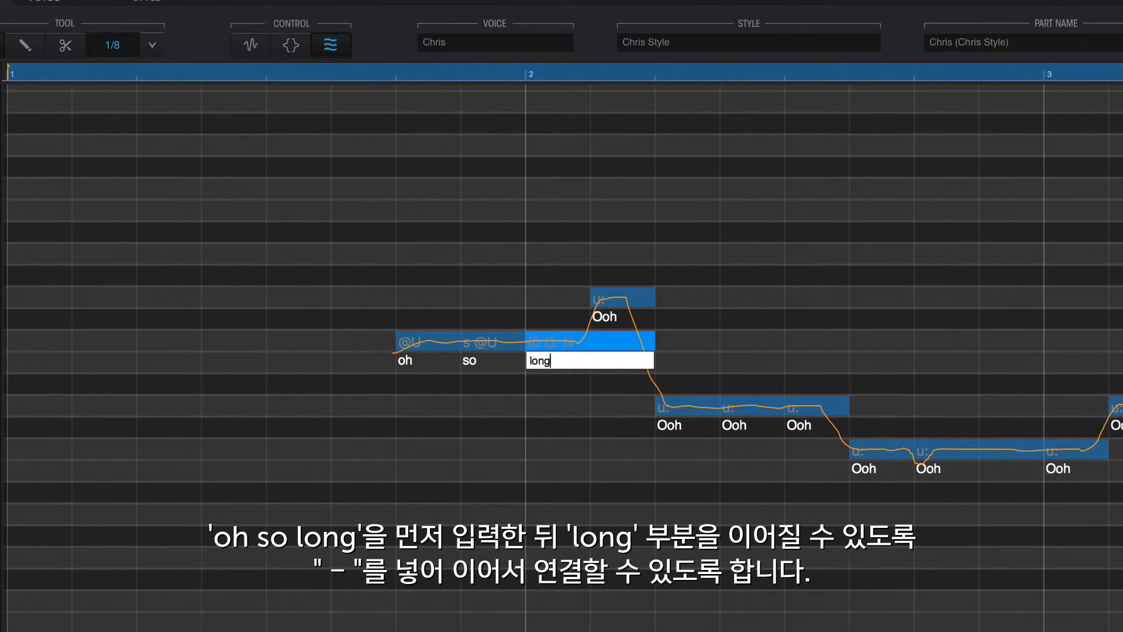
text(-)
key(Return)
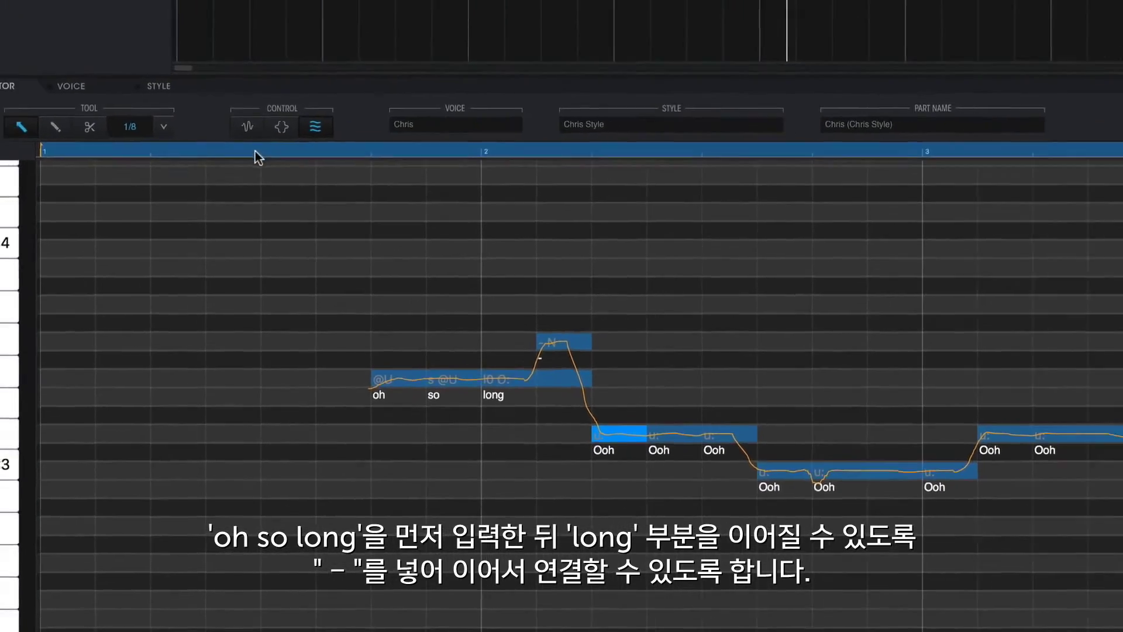
click(258, 71)
key(space)
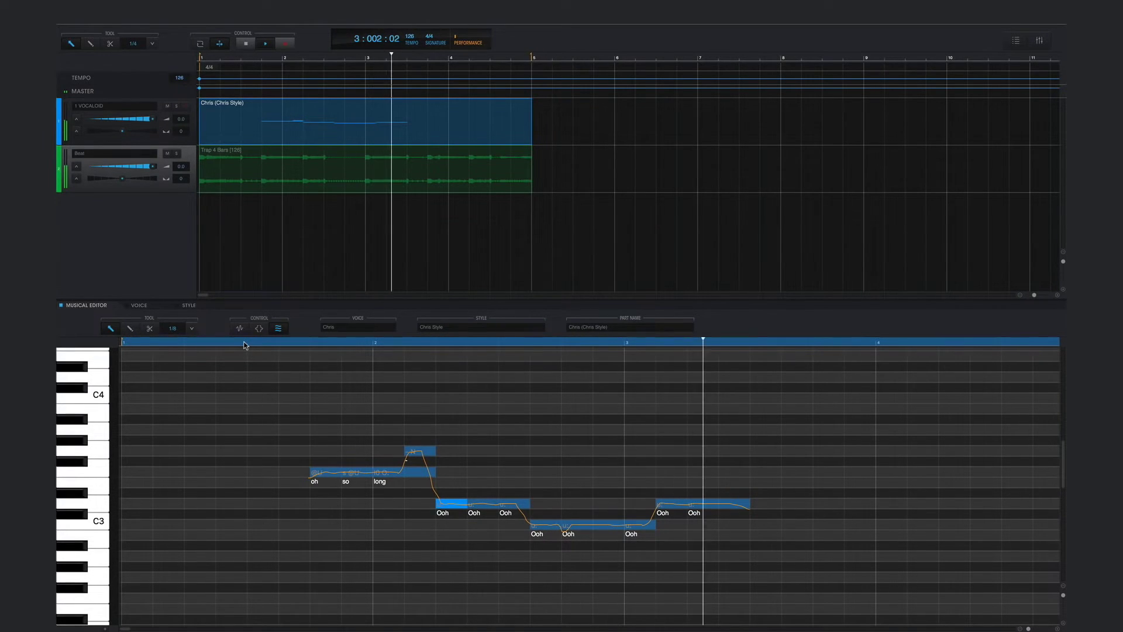
Stop playback and enter the lyrics "oh so long -" starting from the first D3 note
key(space)
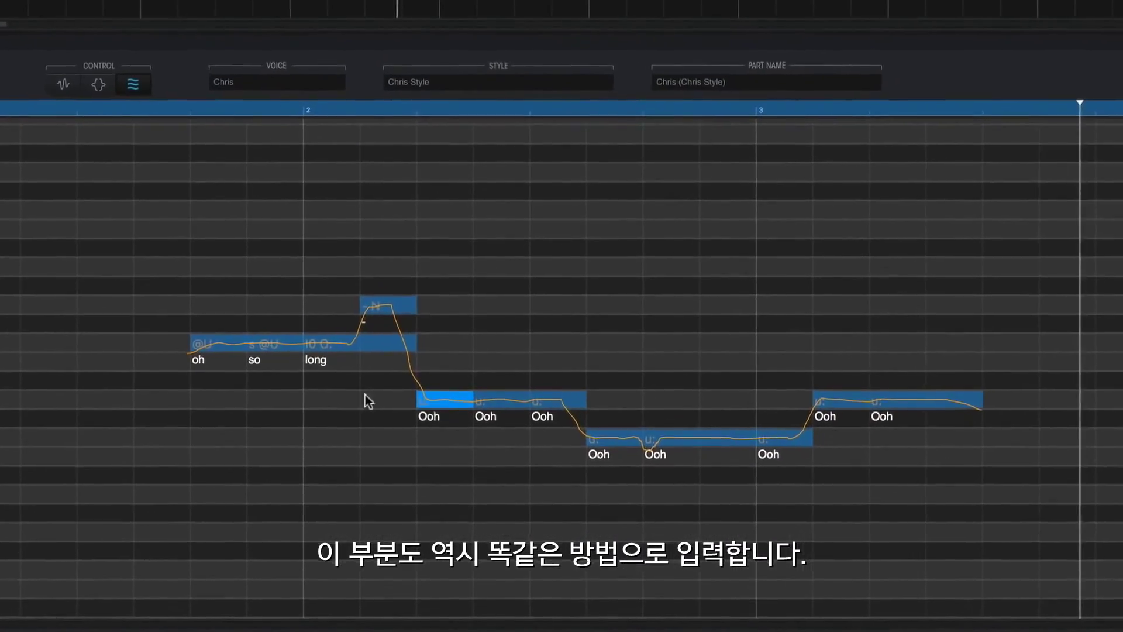
double_click(428, 416)
text(oh so long -)
key(Return)
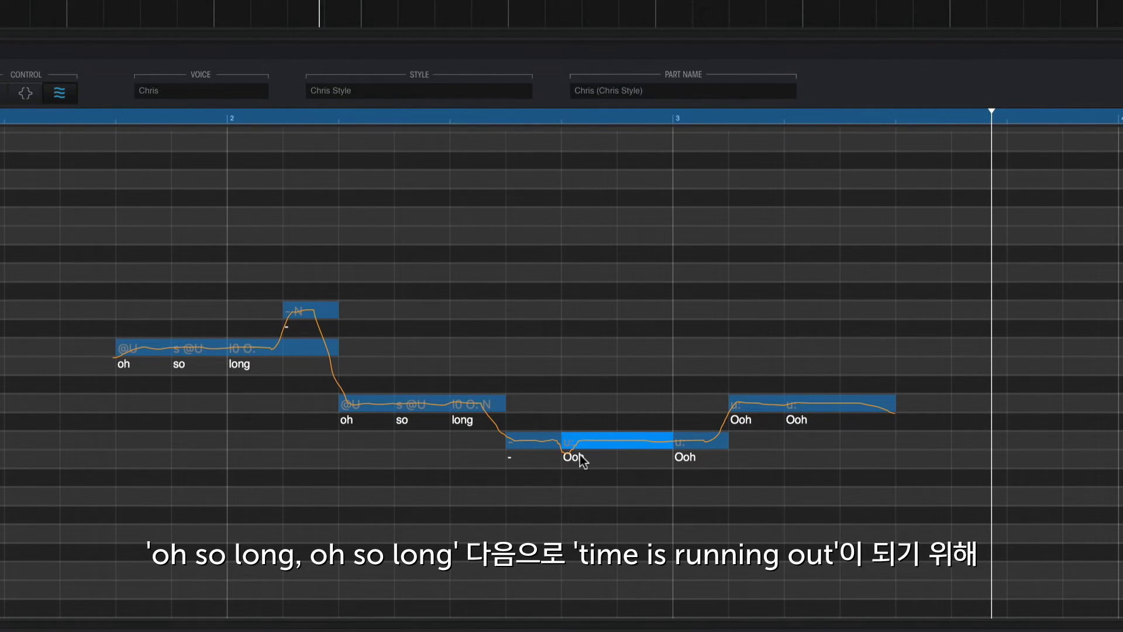
Enter the lyrics "times running out" from the second C3 note and play the part back from bar 1
double_click(582, 460)
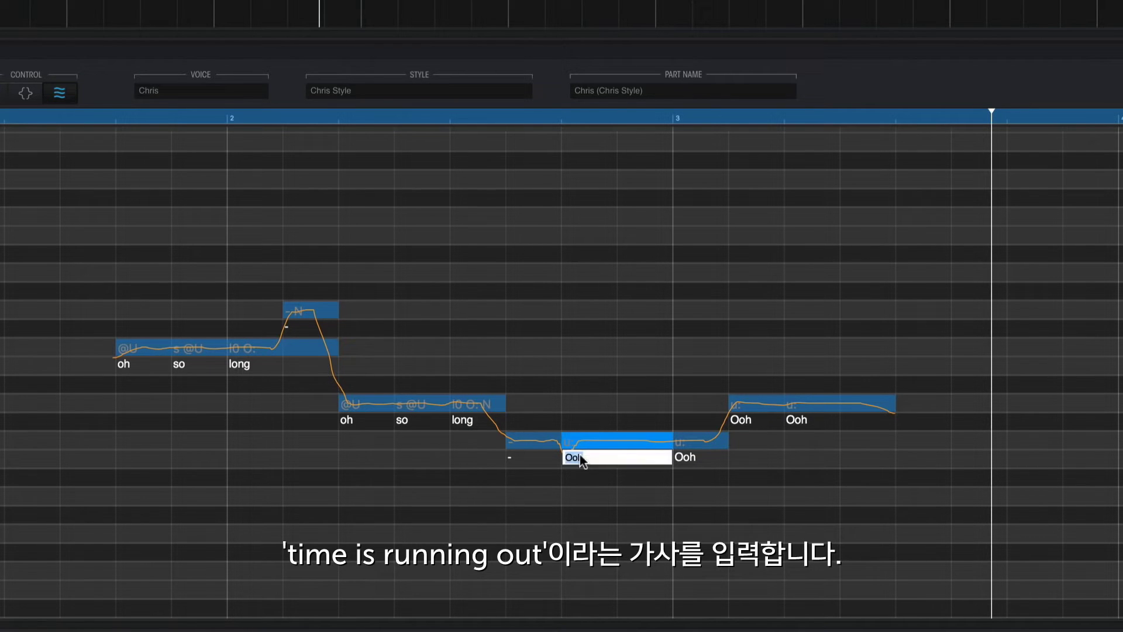
text(time is running out)
key(Return)
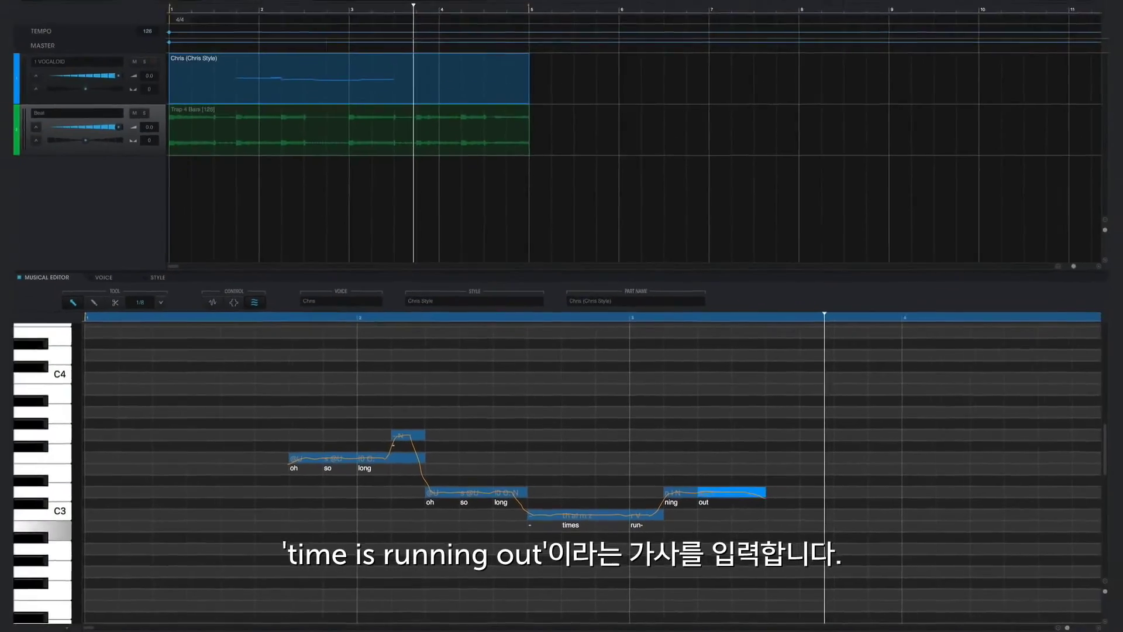
click(125, 342)
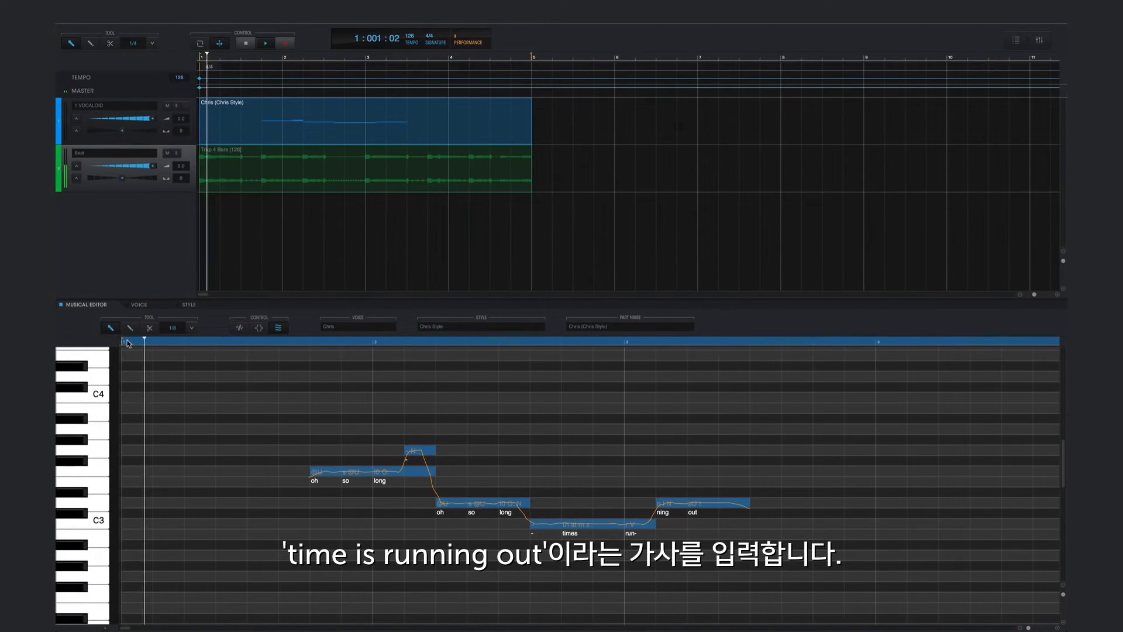
key(space)
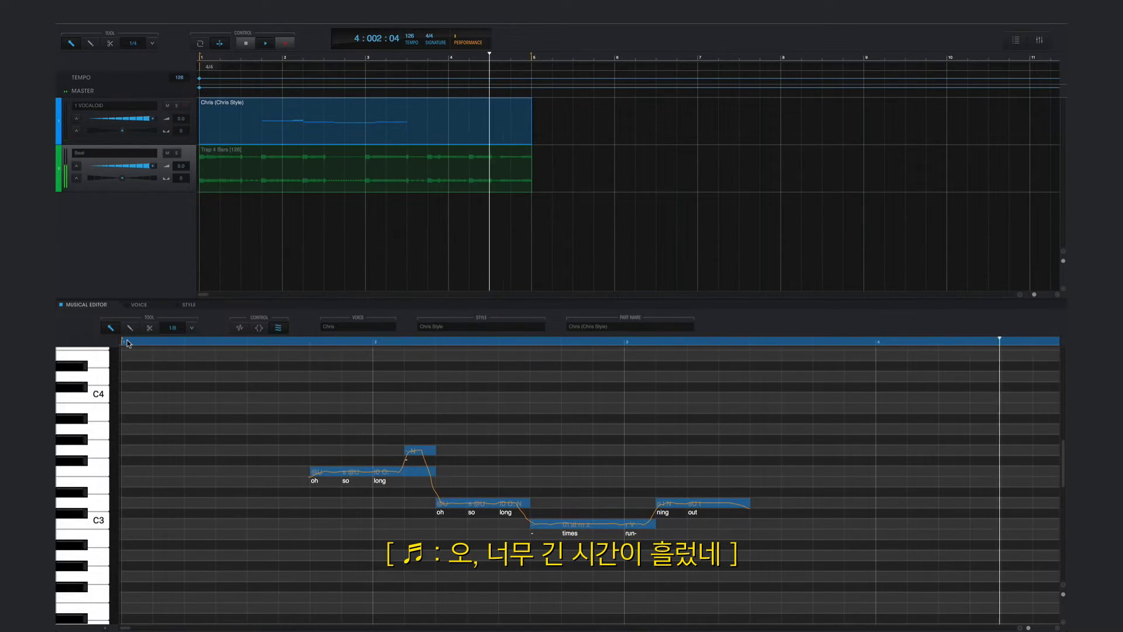
key(space)
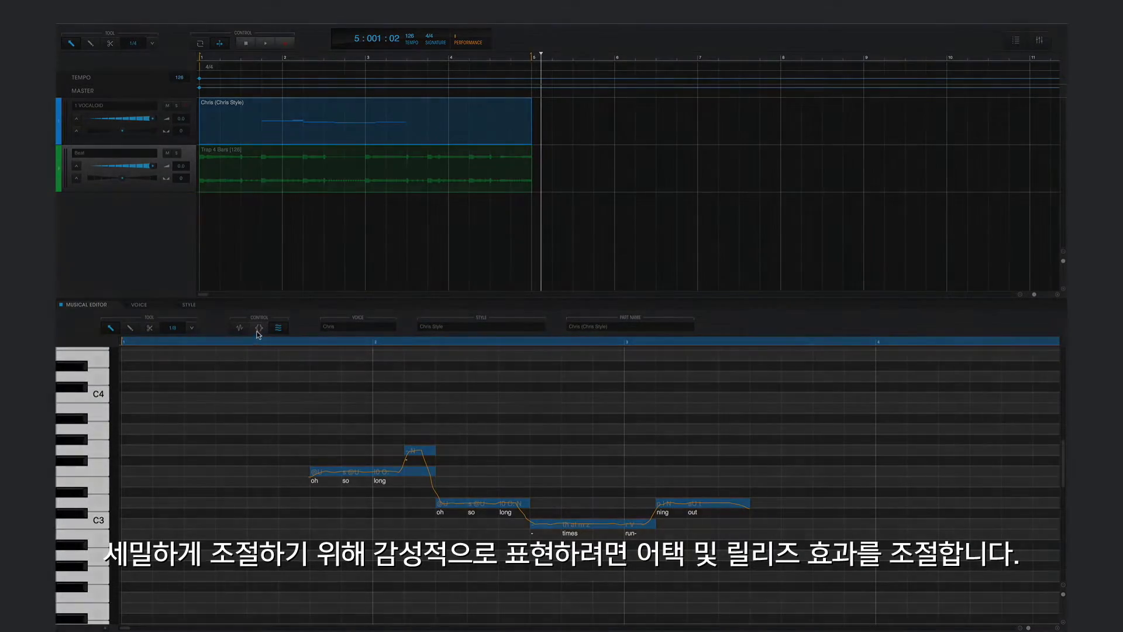
Give the final "out" note the Vib Slight release effect, turn off Breath and play the part back
click(259, 329)
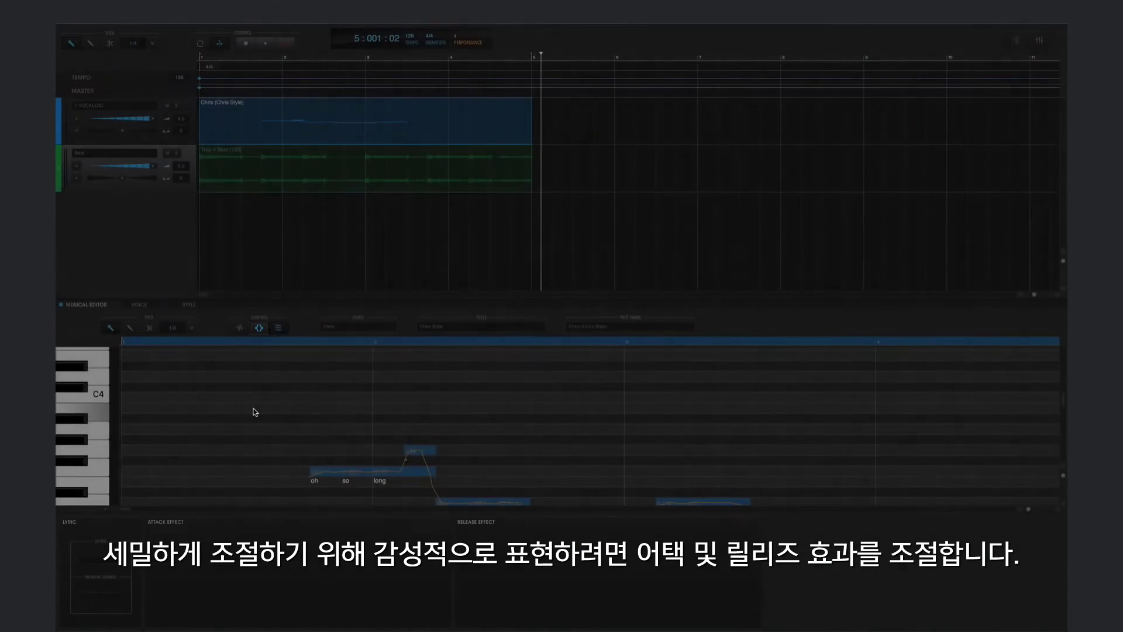
scroll(254, 409, down, 5)
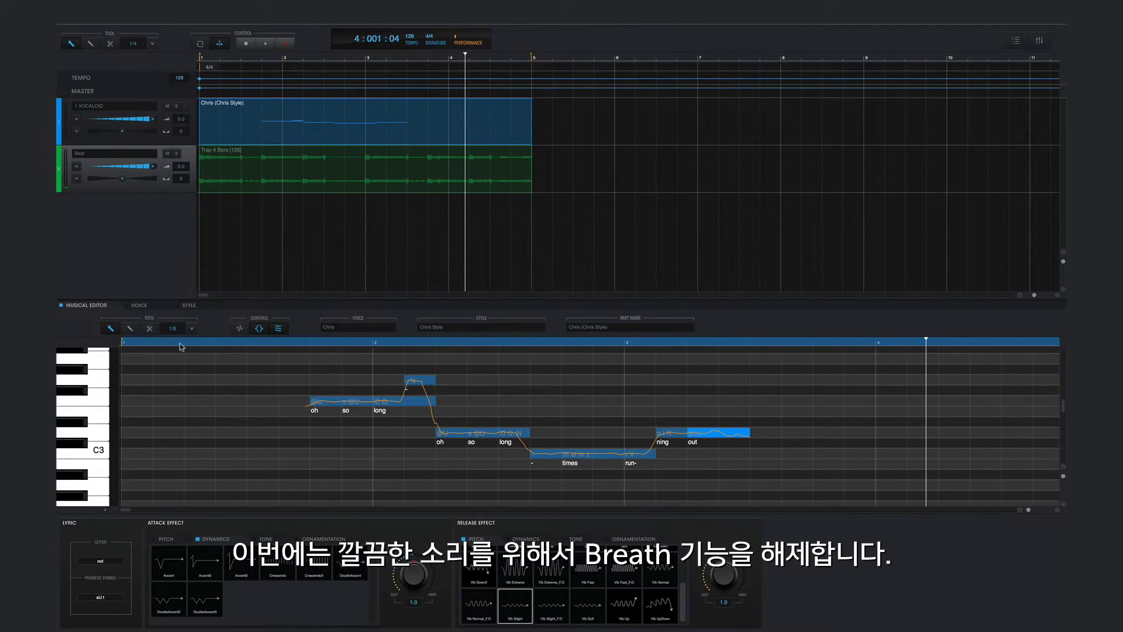
click(278, 329)
click(127, 341)
key(space)
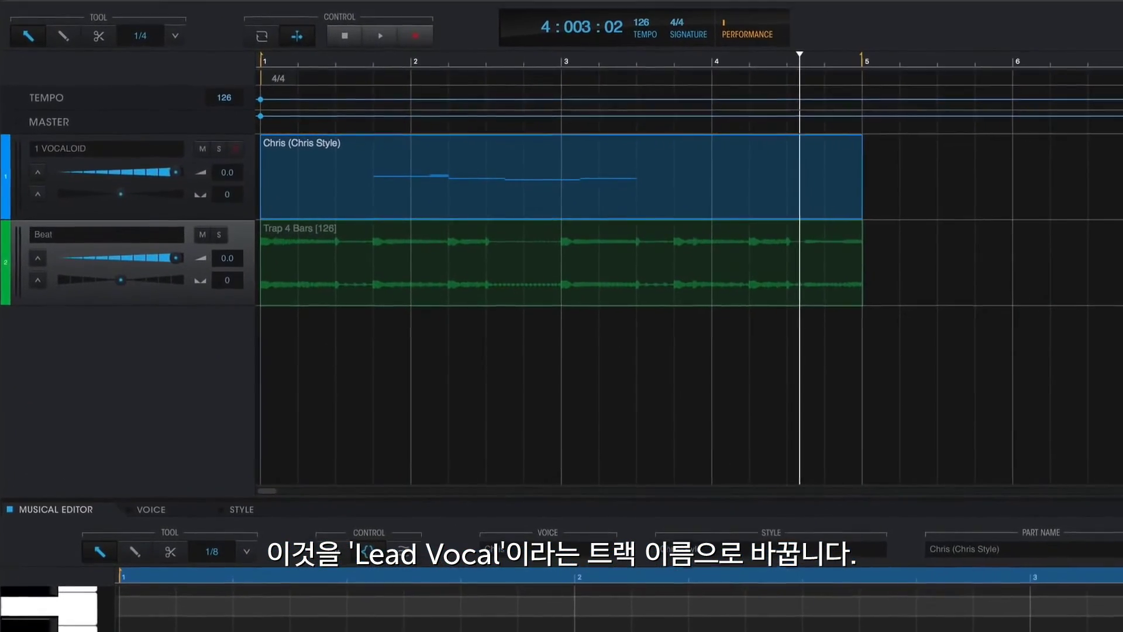
Rename the VOCALOID track as "Lead Vocal"
double_click(80, 147)
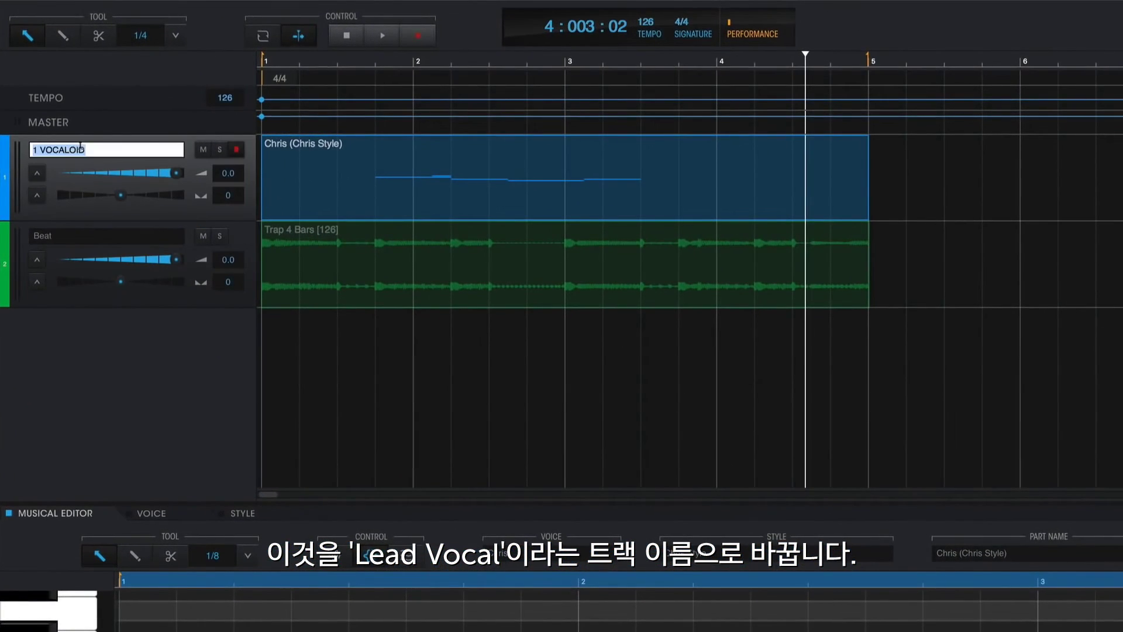
text(Lead Vocal)
key(Return)
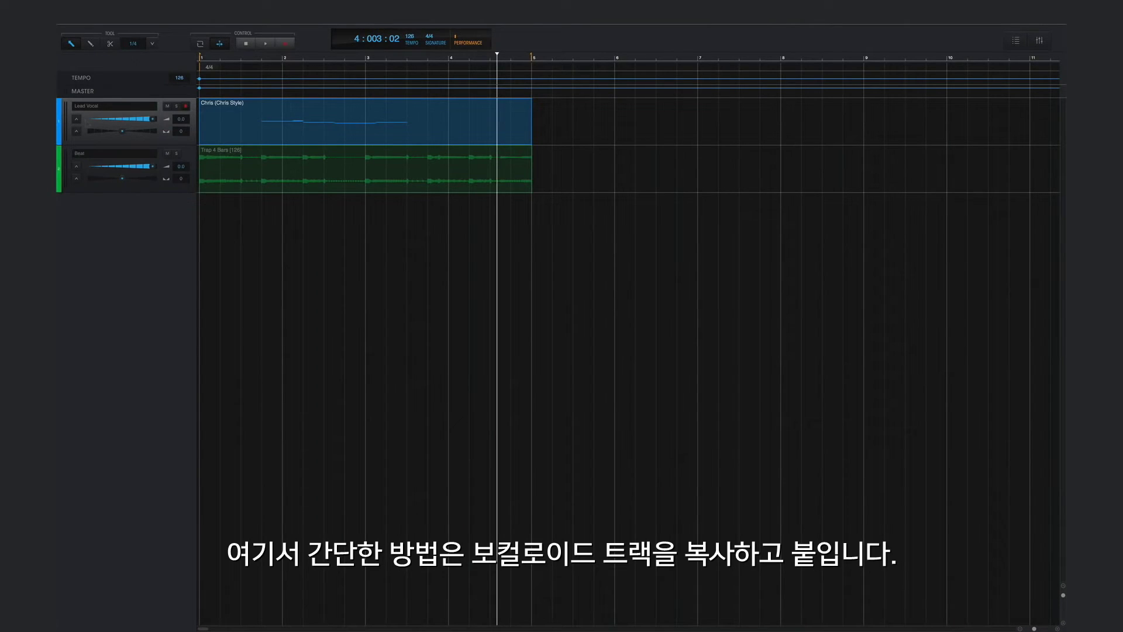
Duplicate the Lead Vocal track by copying and pasting it below the original
right_click(86, 123)
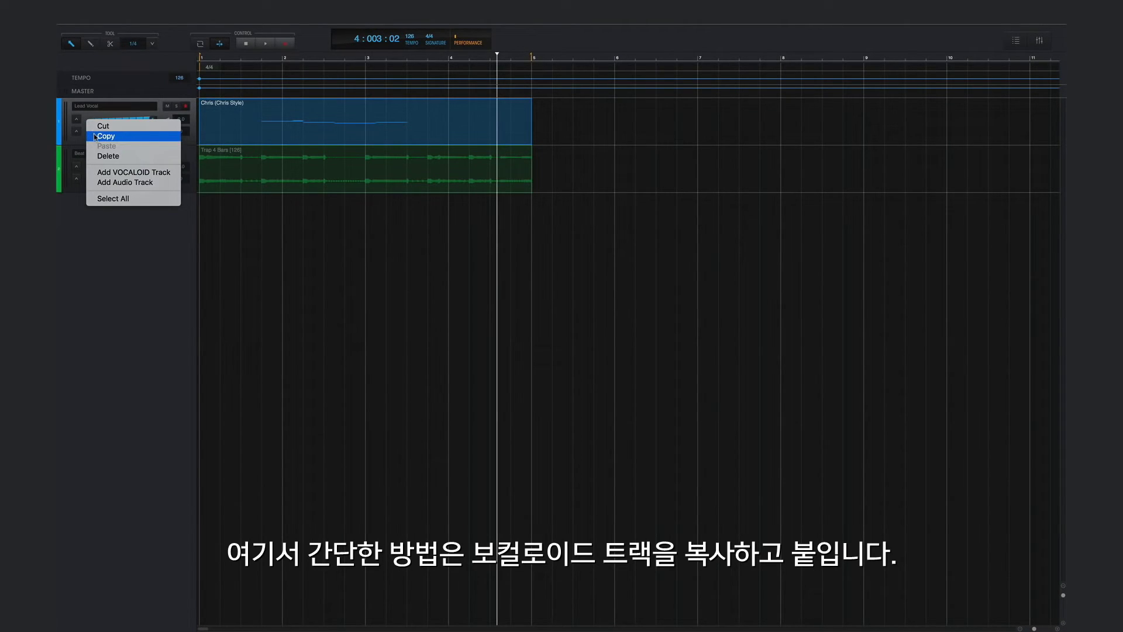
click(95, 137)
right_click(85, 135)
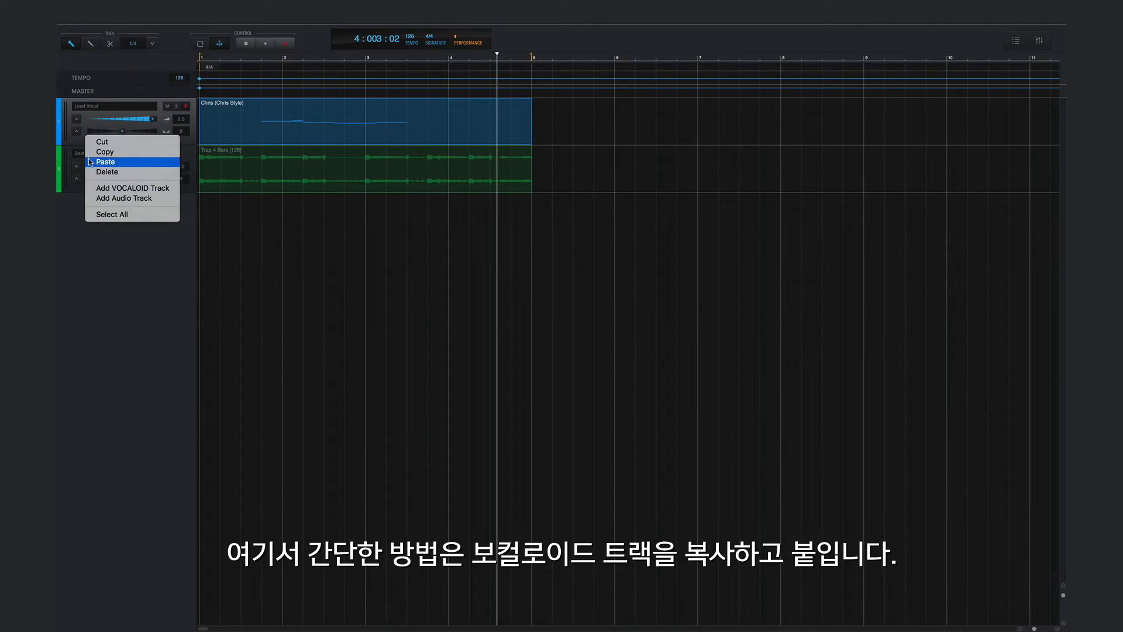
click(89, 161)
Change the duplicated vocal track's color to pink and rename it as "Harmony 1"
click(61, 165)
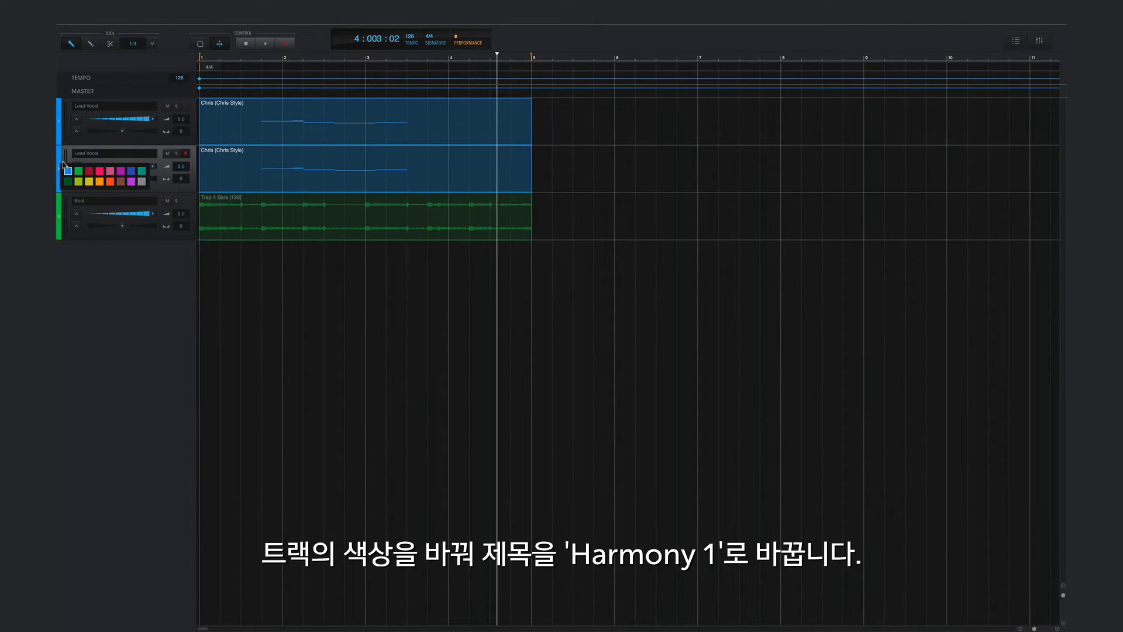
click(110, 171)
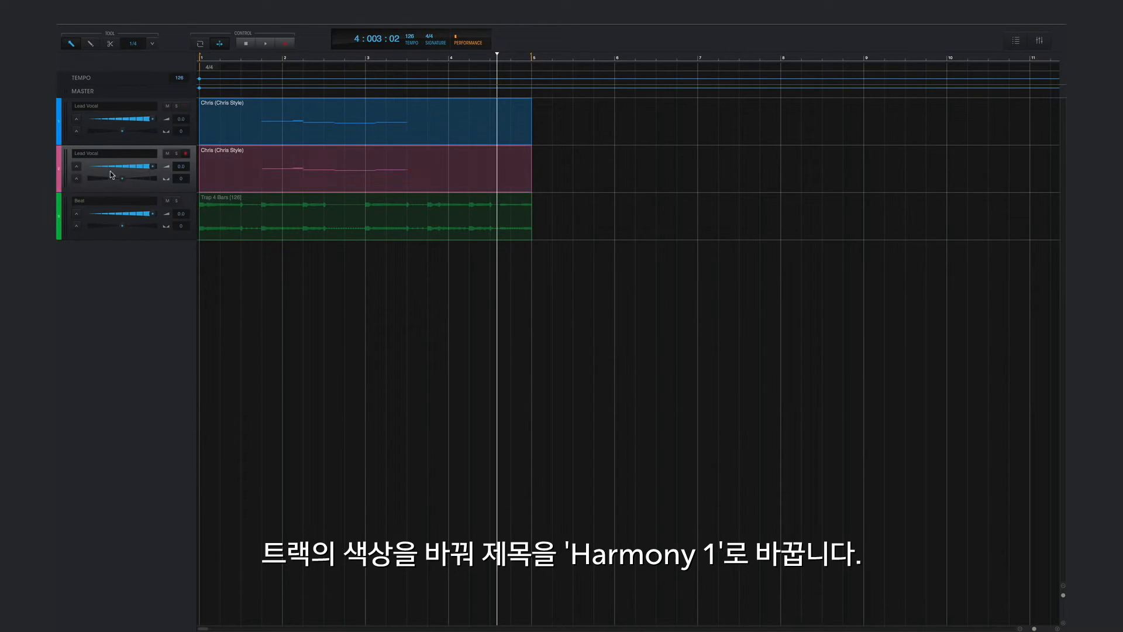
double_click(111, 153)
text(Harmony 1)
key(Return)
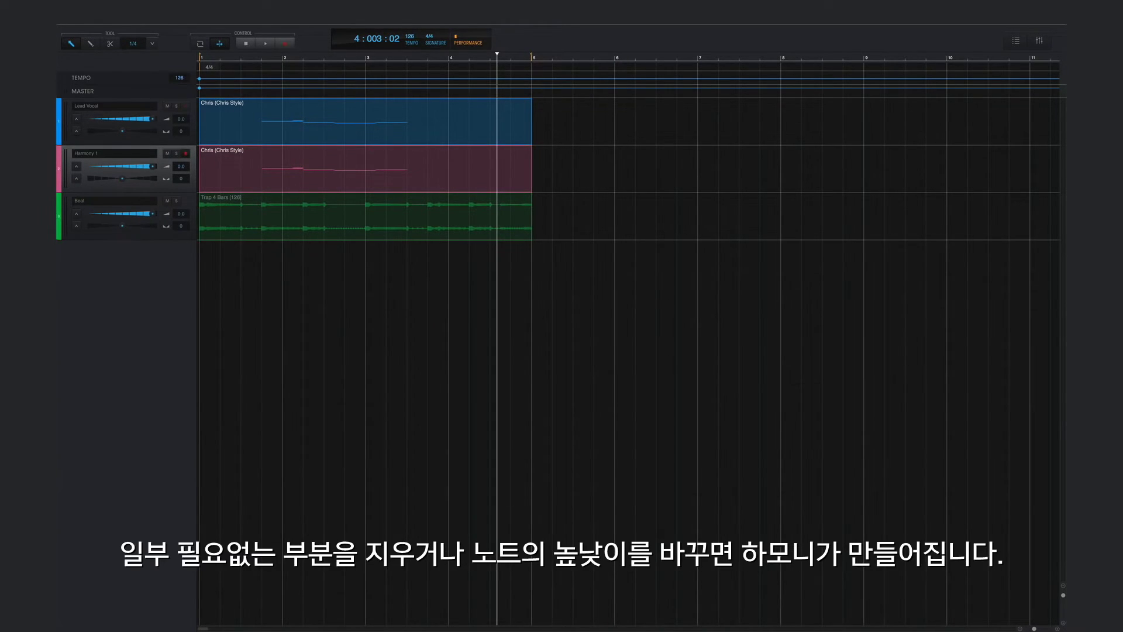
Open the Harmony 1 part in the musical editor and delete all notes before "times"
double_click(217, 161)
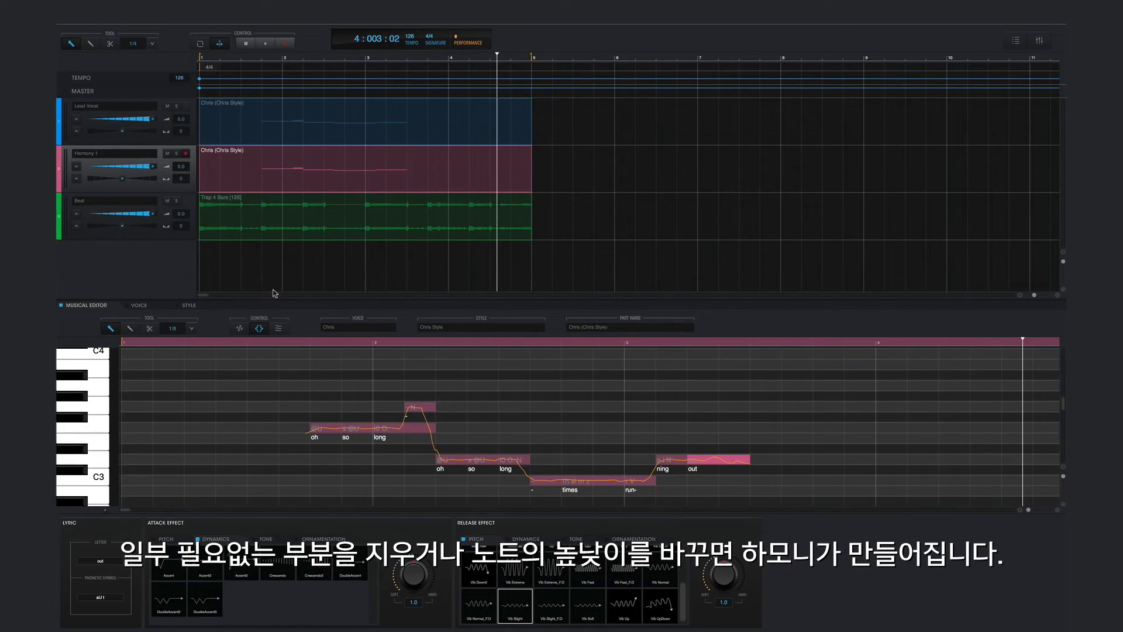
drag(312, 381, 378, 411)
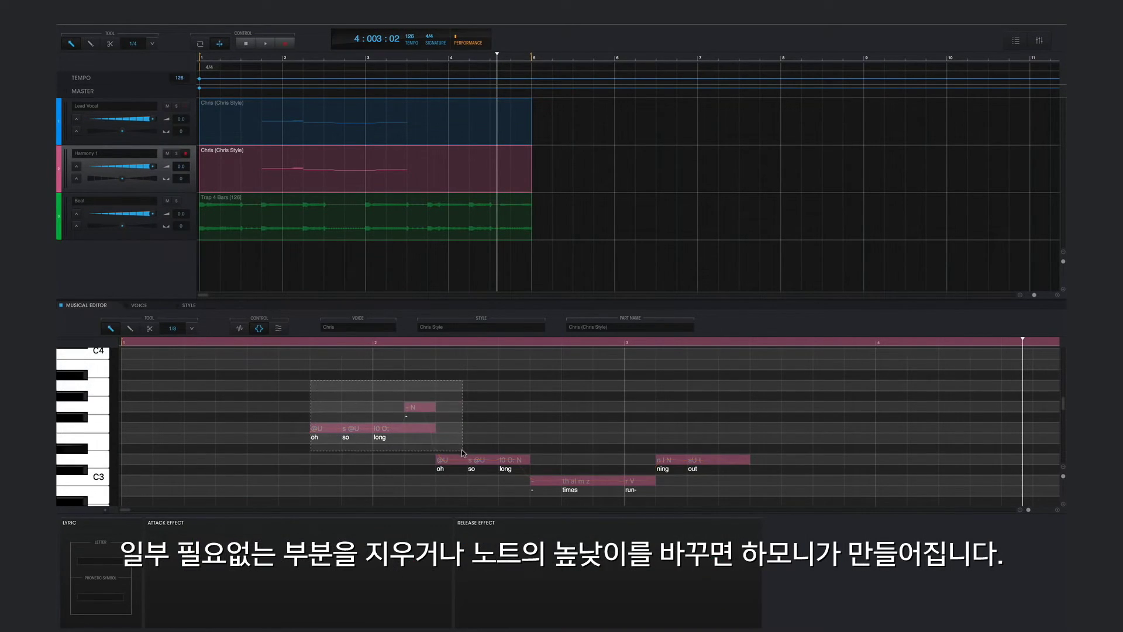
drag(463, 452, 546, 499)
key(Delete)
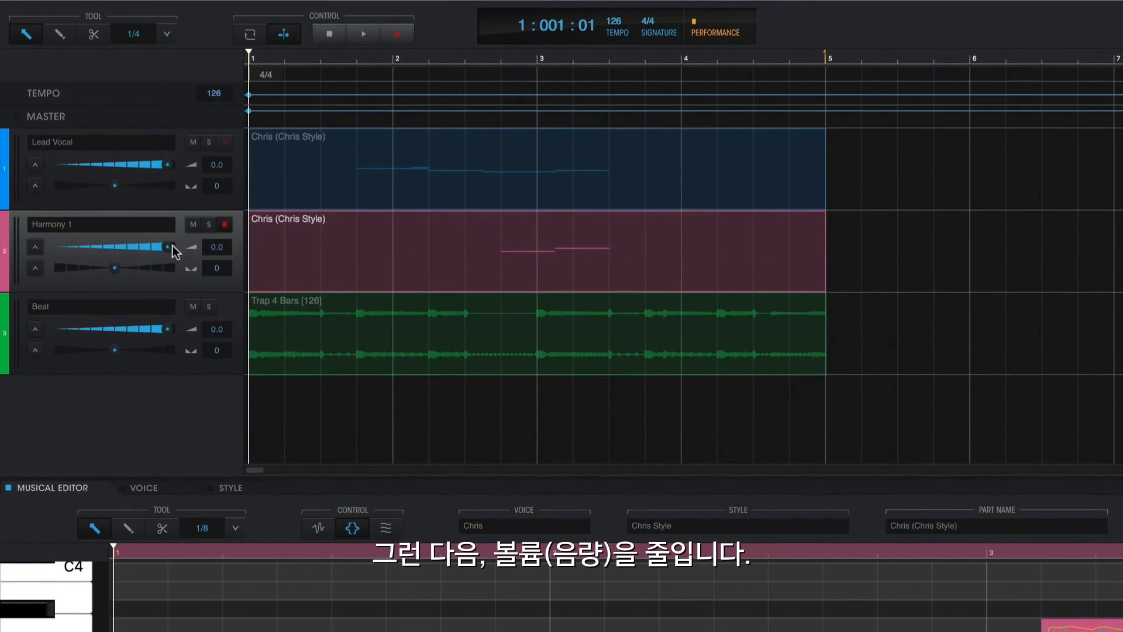
Lower the Harmony 1 track's volume to -12.0 and play the song from the start
drag(169, 246, 152, 247)
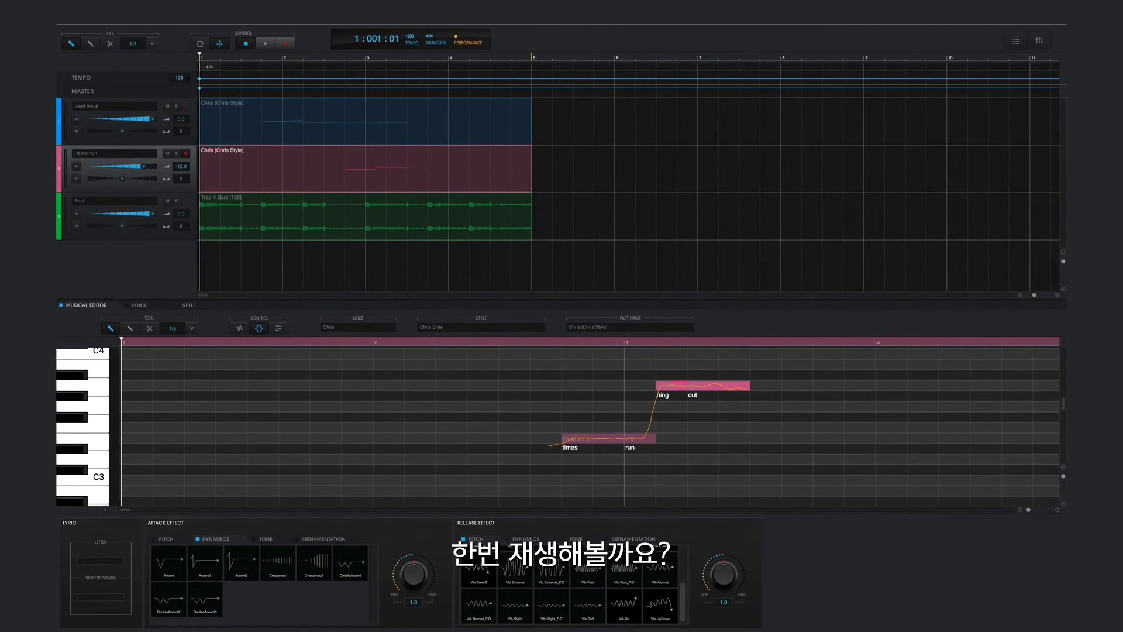
key(space)
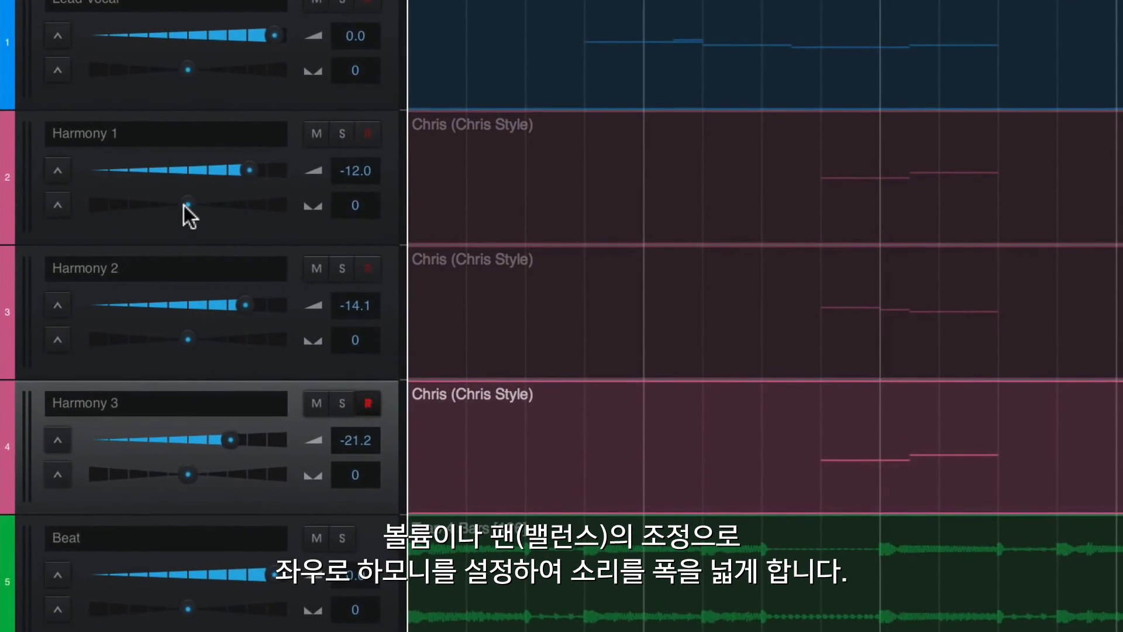
Pan Harmony 1 to -35 and Harmony 2 to 35, and play the song back
drag(184, 205, 128, 209)
drag(182, 331, 253, 342)
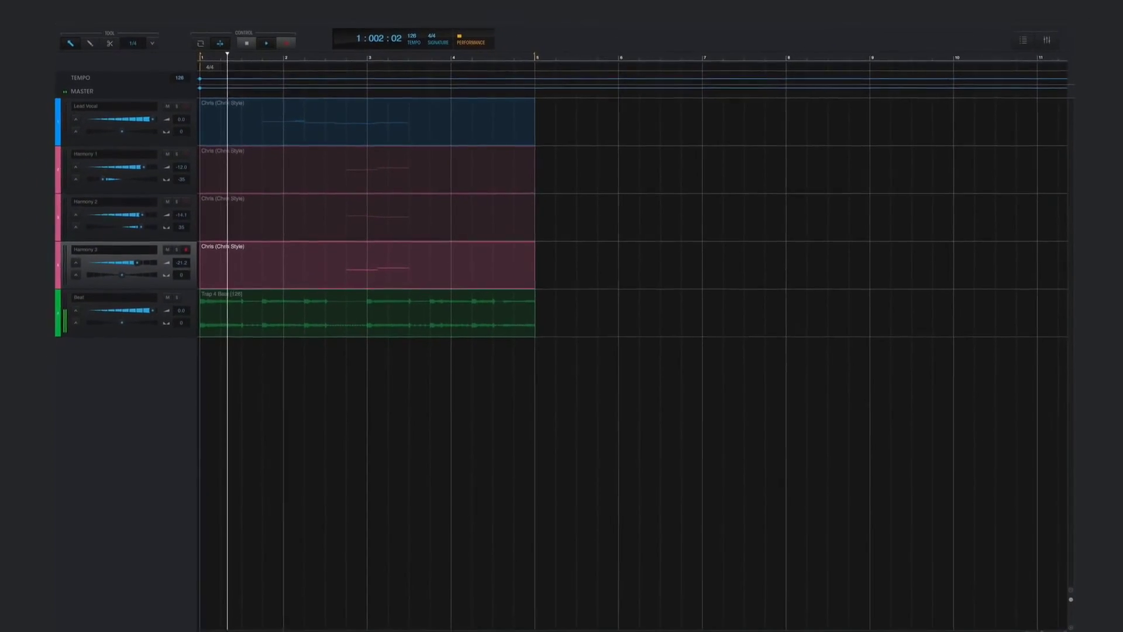
key(space)
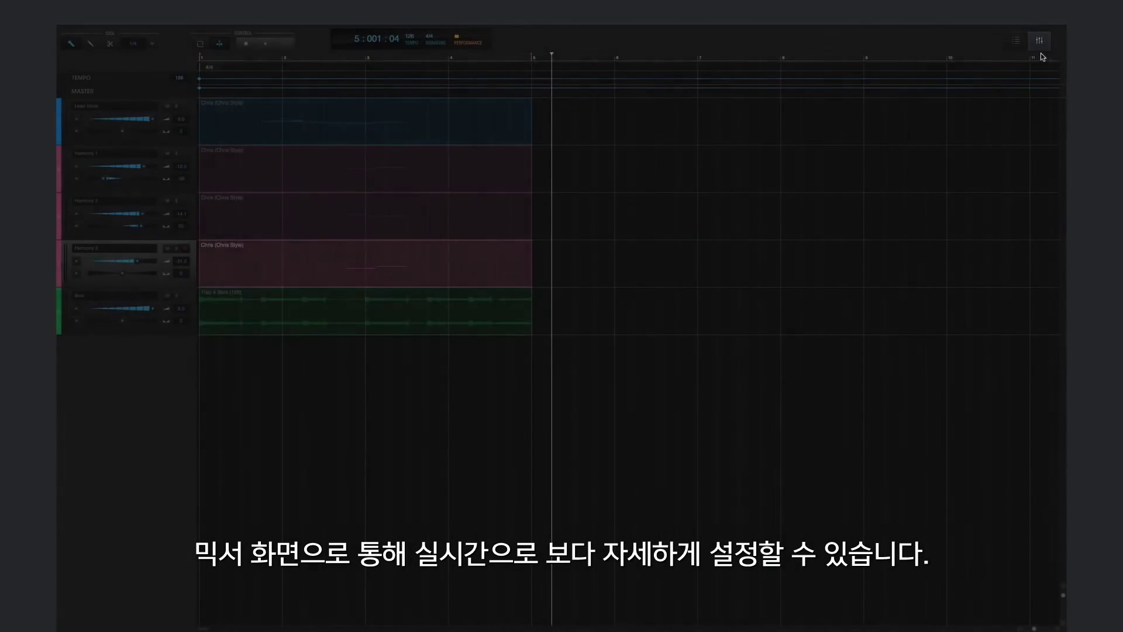
Open the mixer and lower Harmony 1 to -13.9 and Harmony 2 to -14.5 during playback
click(1039, 40)
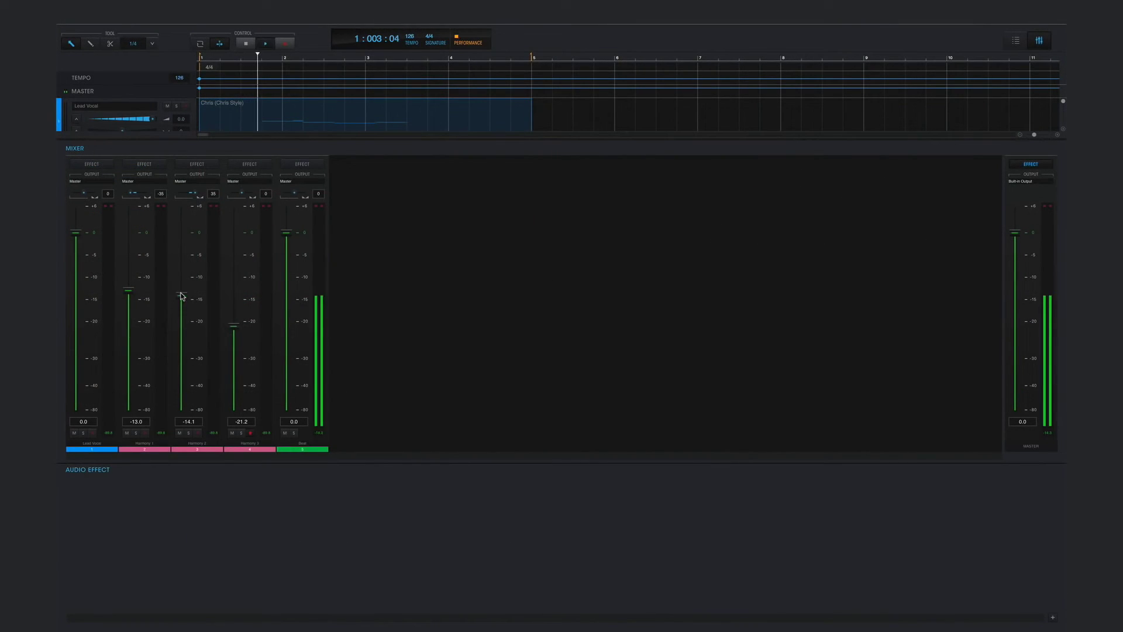
drag(181, 293, 129, 299)
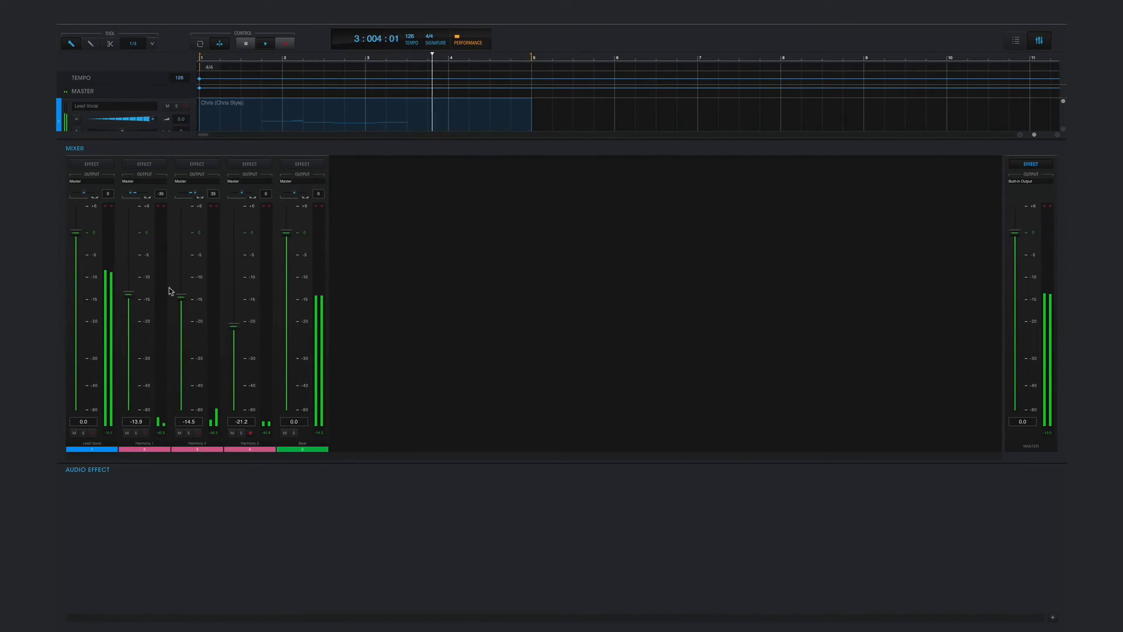
click(247, 46)
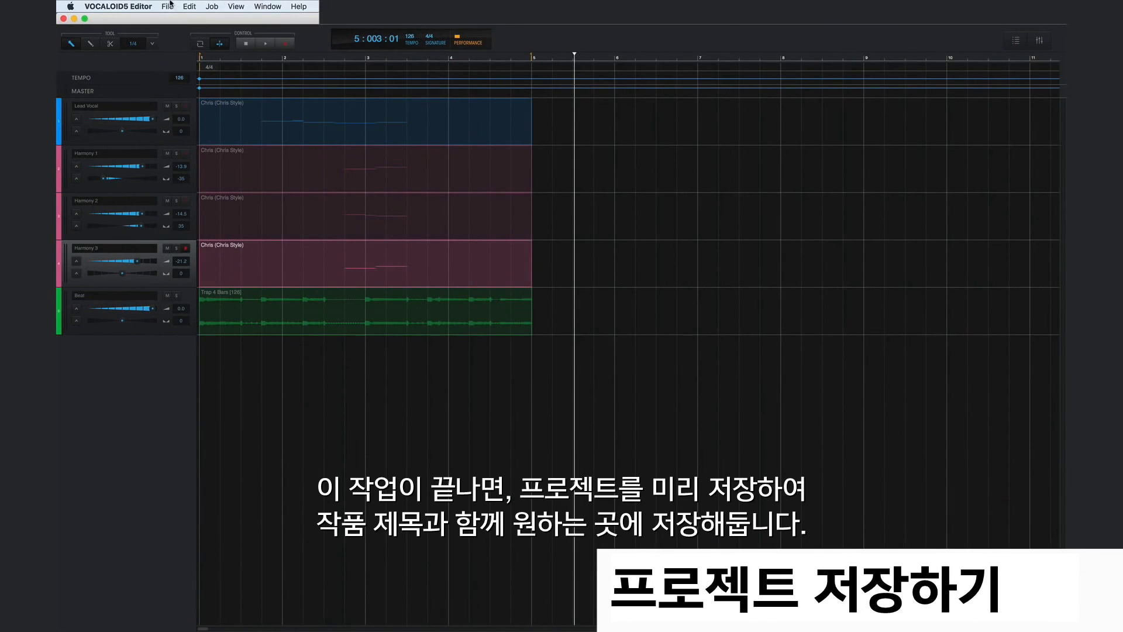
Save the project to the Desktop under the name "Times Running Out"
click(168, 7)
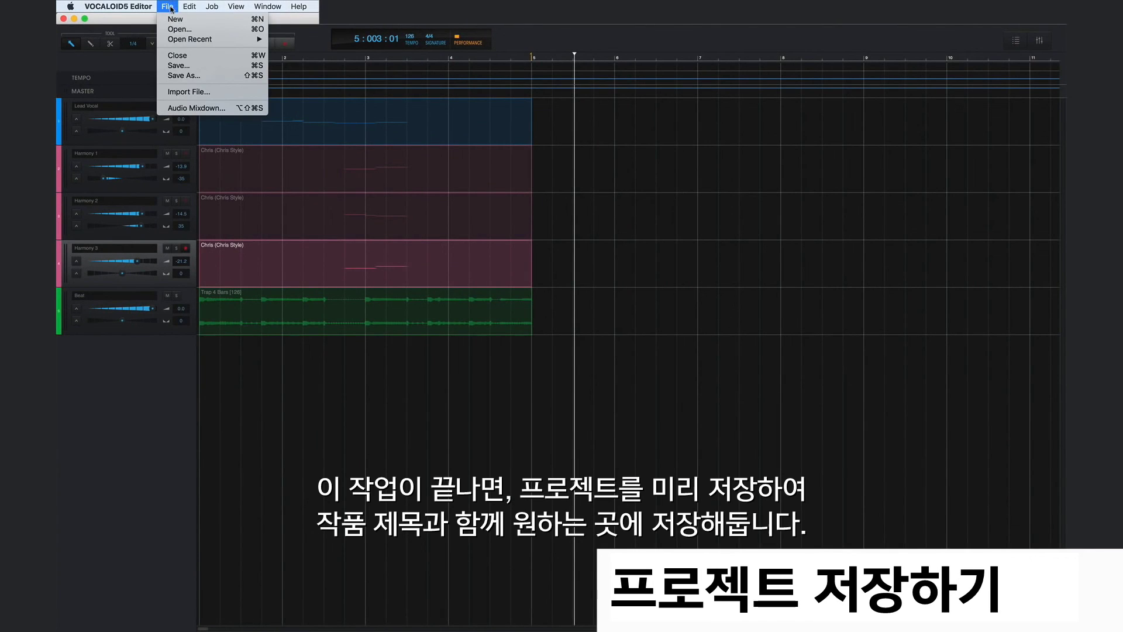
click(179, 76)
text(Times )
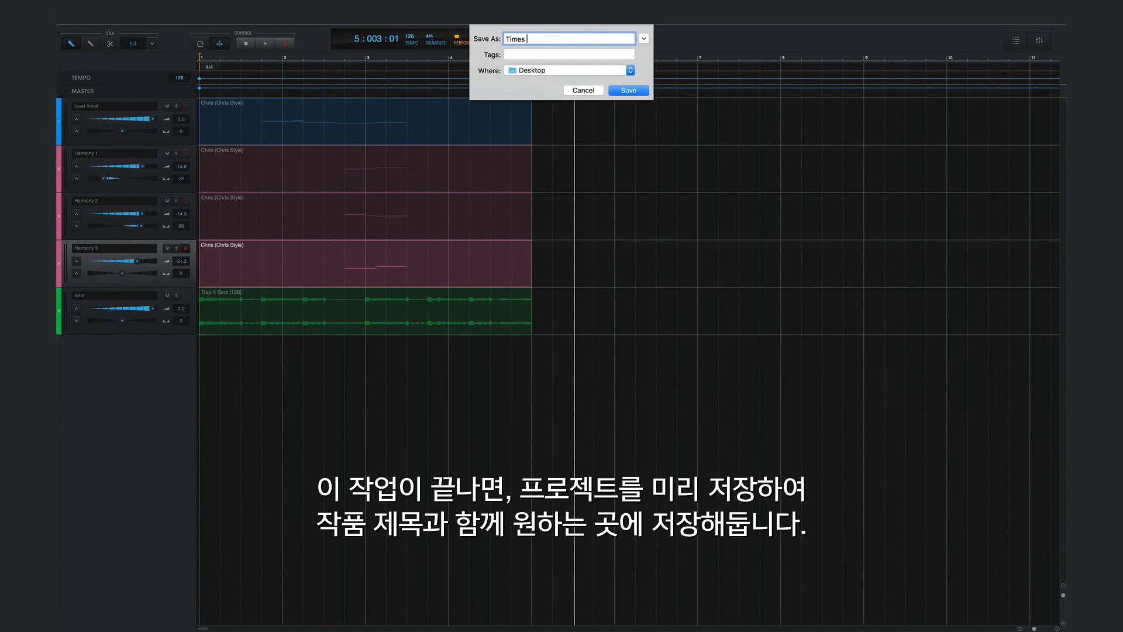
text(Running Out)
key(Return)
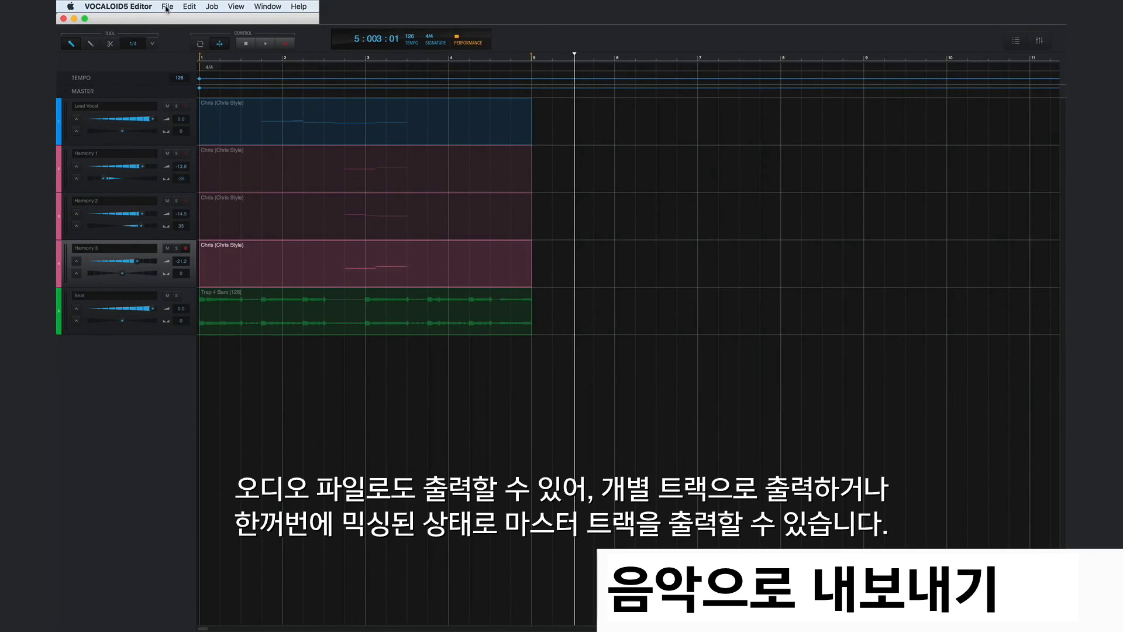
Export an audio mixdown of the Master Track at 44.100 kHz and 16-bit as "Times Running Out.wav"
click(167, 8)
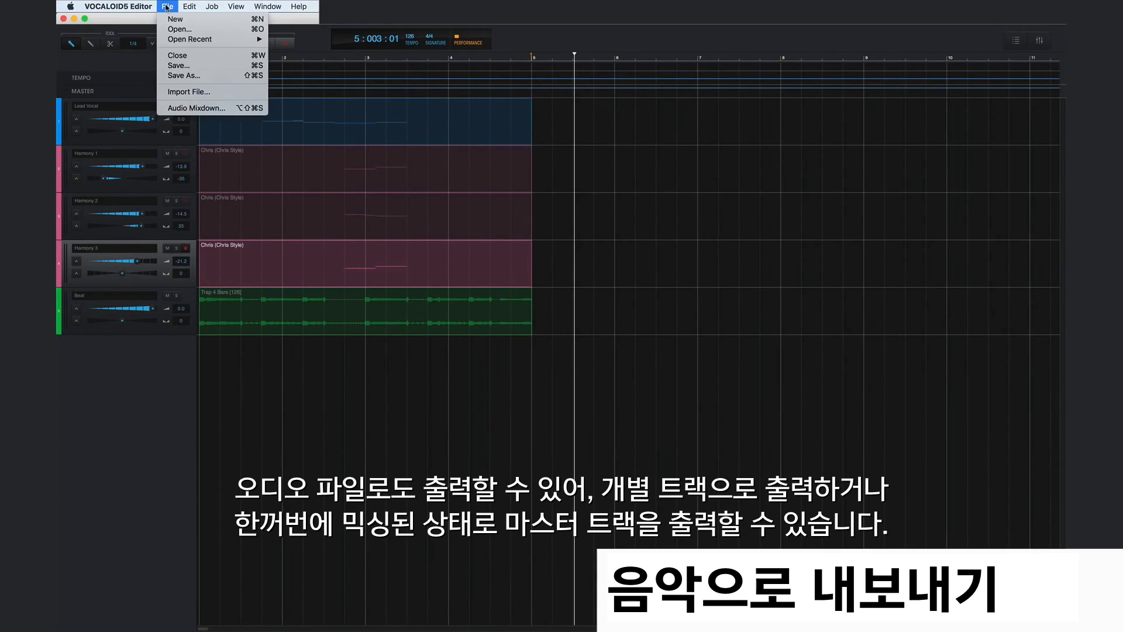
click(179, 110)
key(Return)
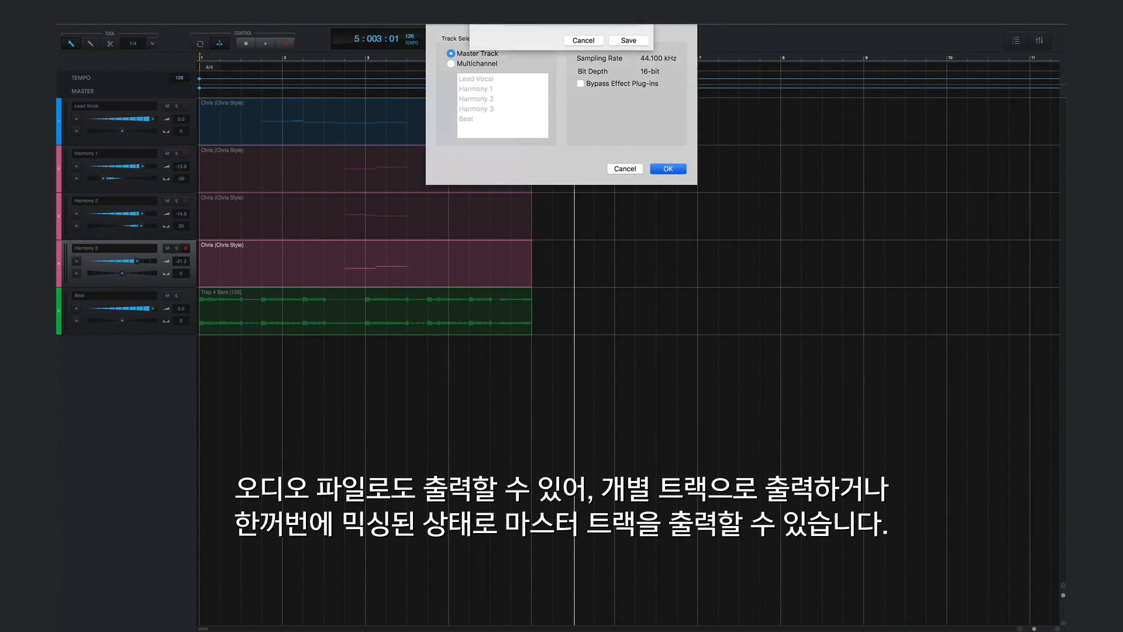
key(Return)
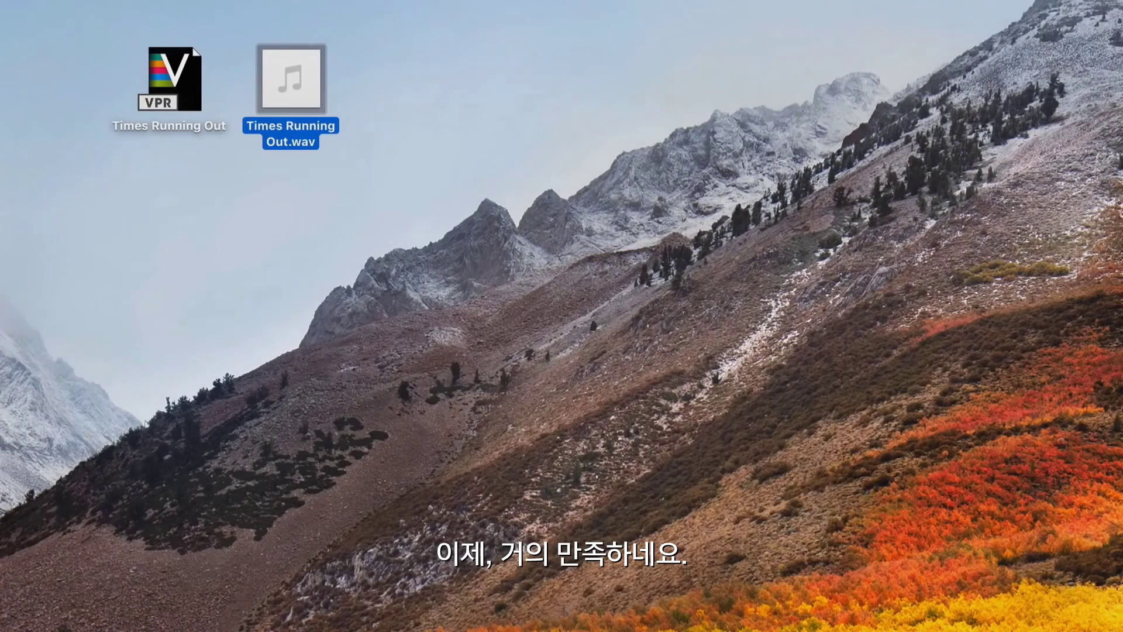